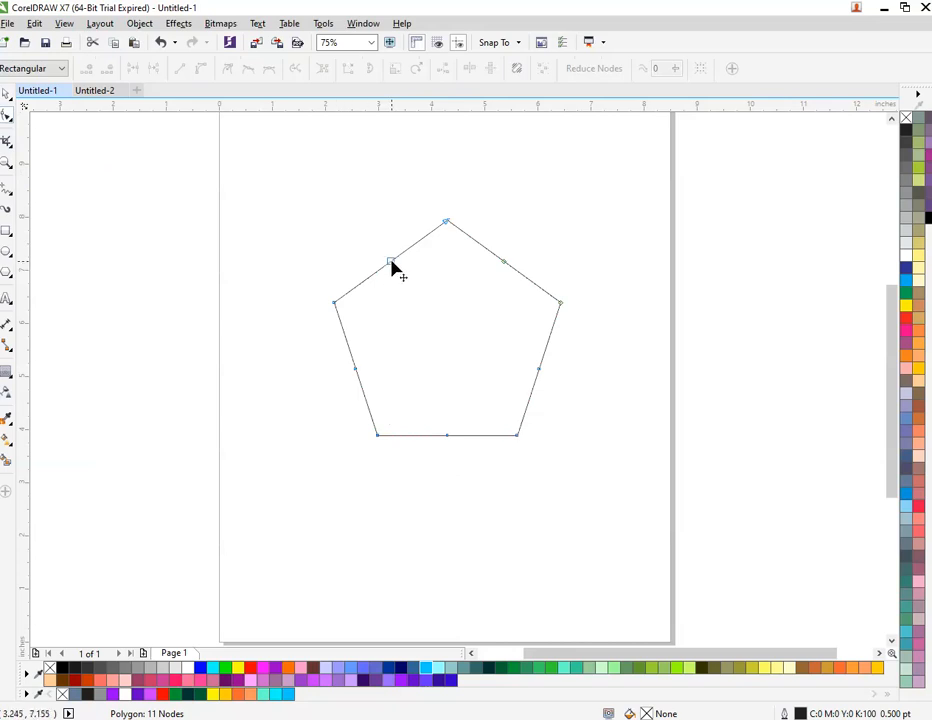
Step: Reshape the pentagon into a five-pointed star by moving an edge's midpoint node inward
{"action": "left_click_drag", "start_coordinate": [390, 262], "coordinate": [424, 304]}
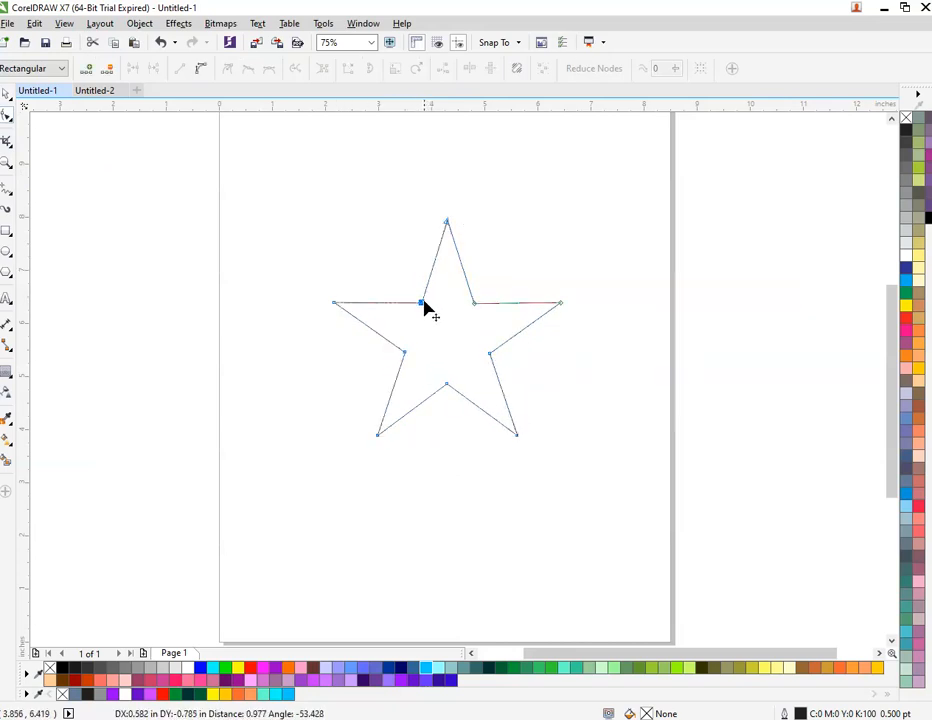
{"action": "key", "text": "space"}
{"action": "scroll", "coordinate": [564, 242], "scroll_direction": "up", "scroll_amount": 2}
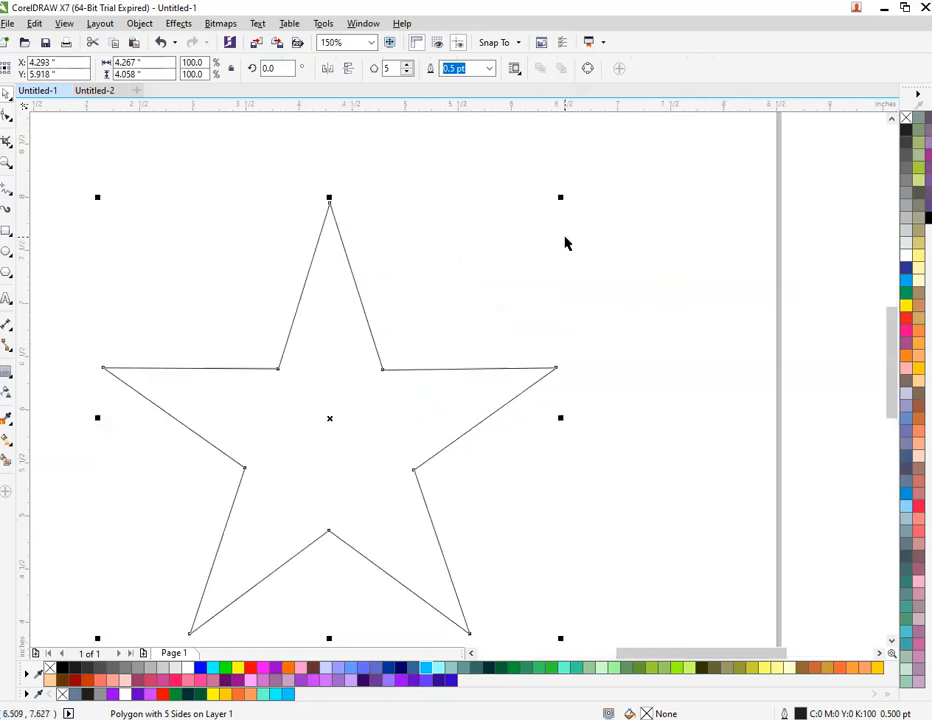
{"action": "scroll", "coordinate": [543, 267], "scroll_direction": "up", "scroll_amount": 1}
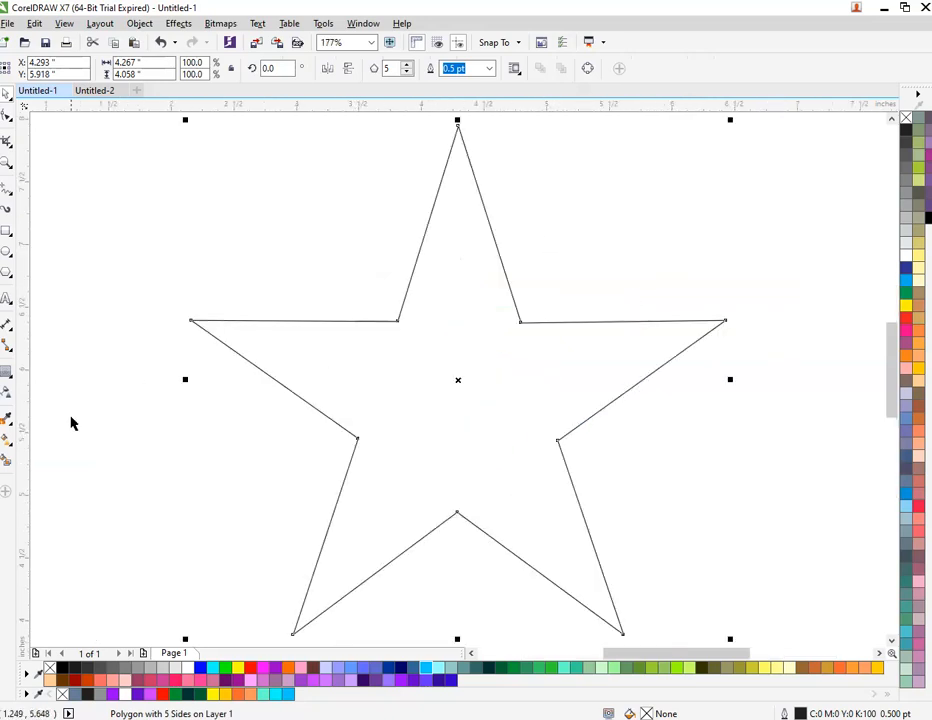
Step: Add a one-step inside contour to the star with an offset of about 0.404 inches
{"action": "left_click", "coordinate": [10, 378]}
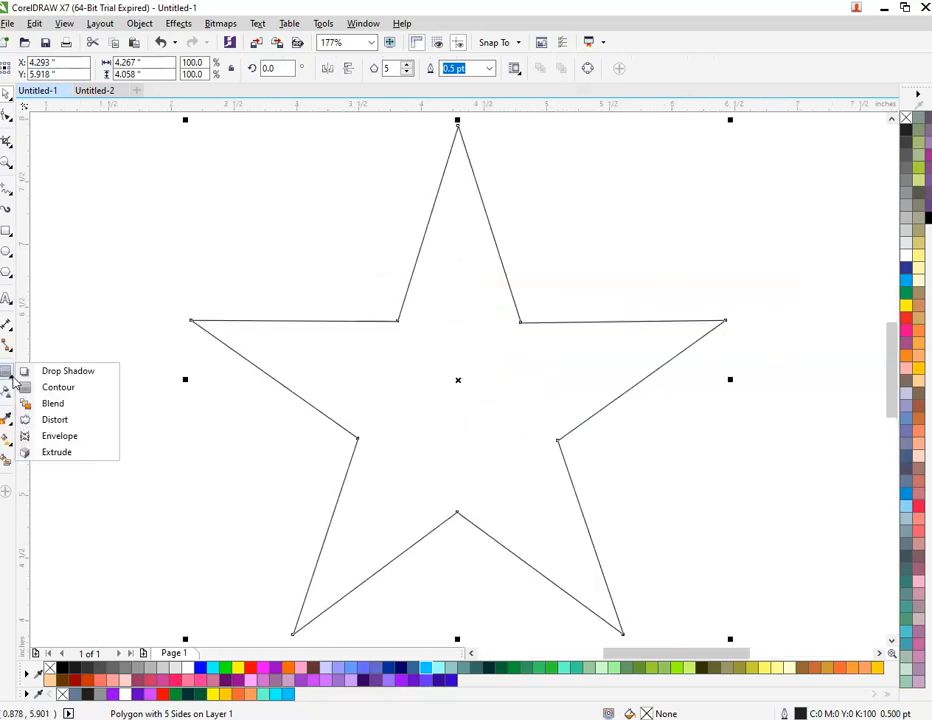
{"action": "left_click", "coordinate": [72, 396]}
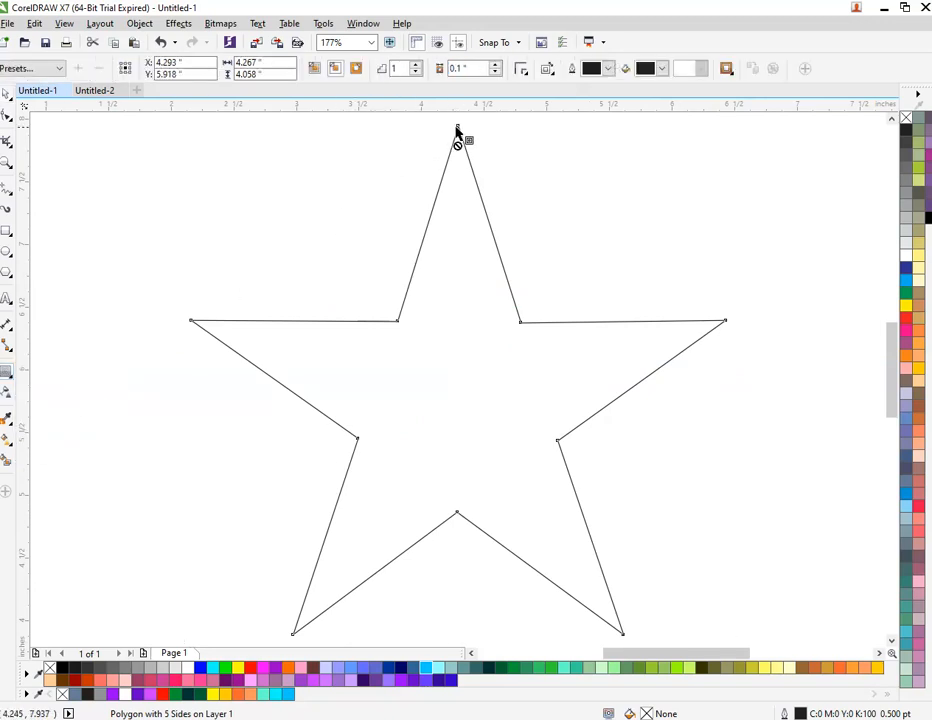
{"action": "left_click_drag", "start_coordinate": [457, 128], "coordinate": [457, 178]}
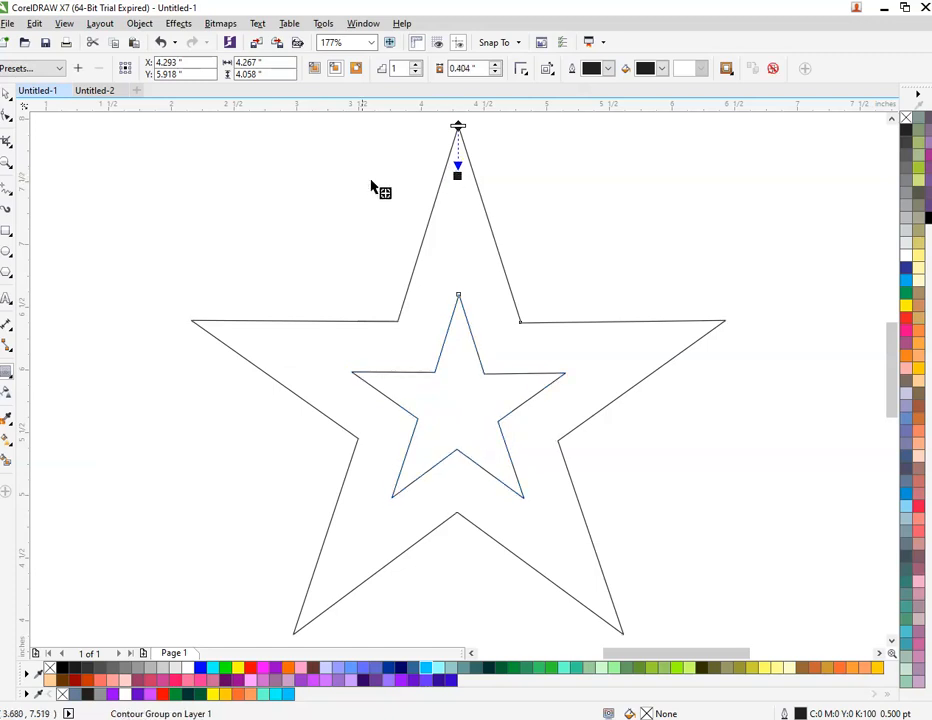
{"action": "left_click", "coordinate": [7, 97]}
{"action": "left_click", "coordinate": [146, 216]}
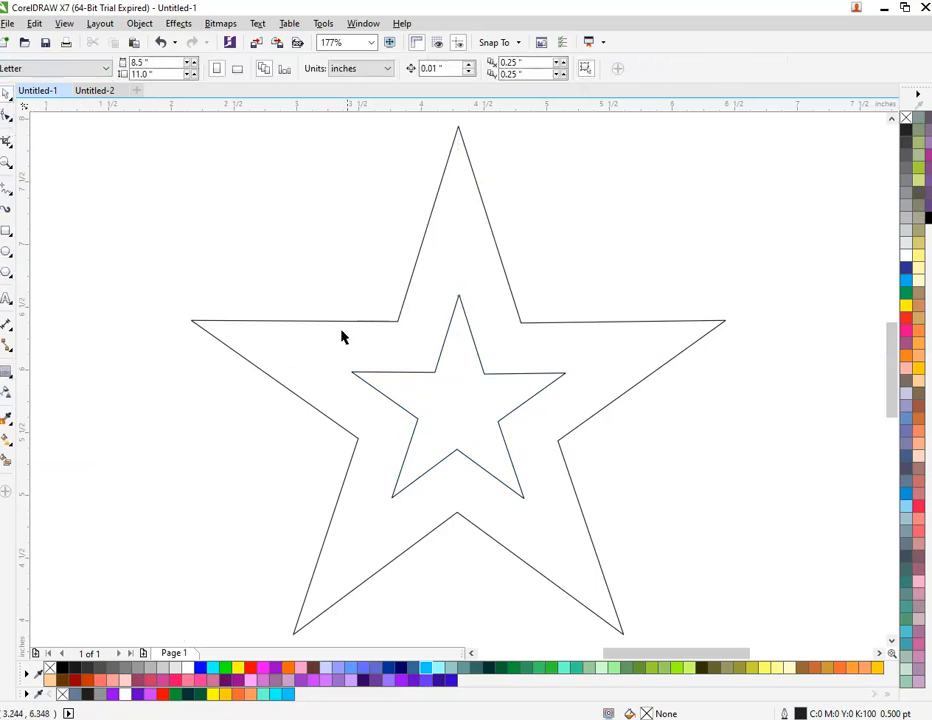
Step: Break the contour group apart to separate the inner star from the outer star
{"action": "right_click", "coordinate": [418, 362]}
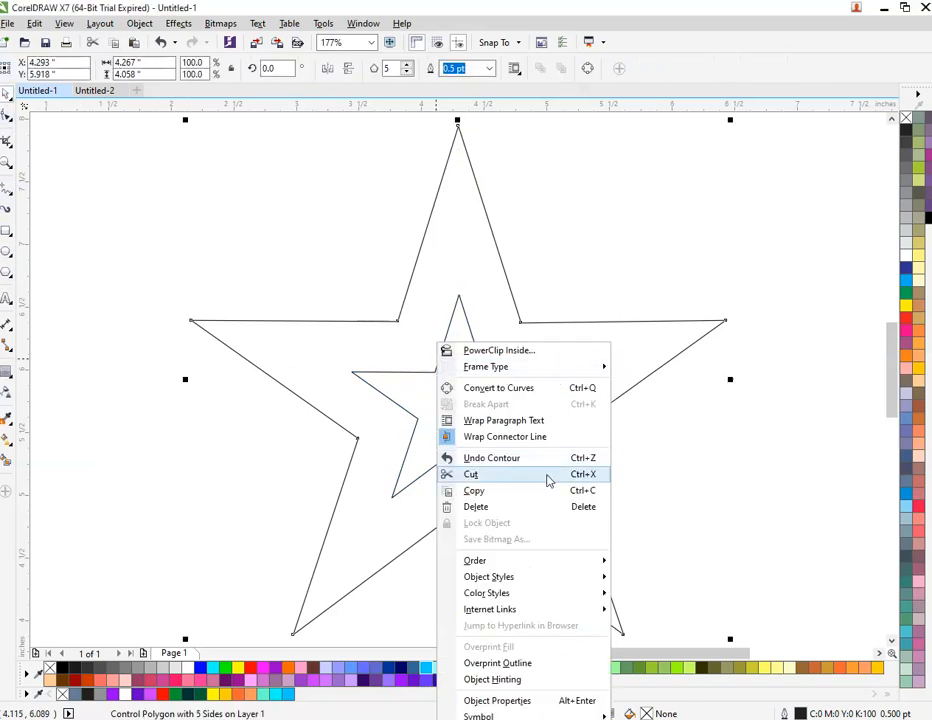
{"action": "left_click", "coordinate": [684, 200]}
{"action": "left_click", "coordinate": [822, 243]}
{"action": "left_click", "coordinate": [350, 319]}
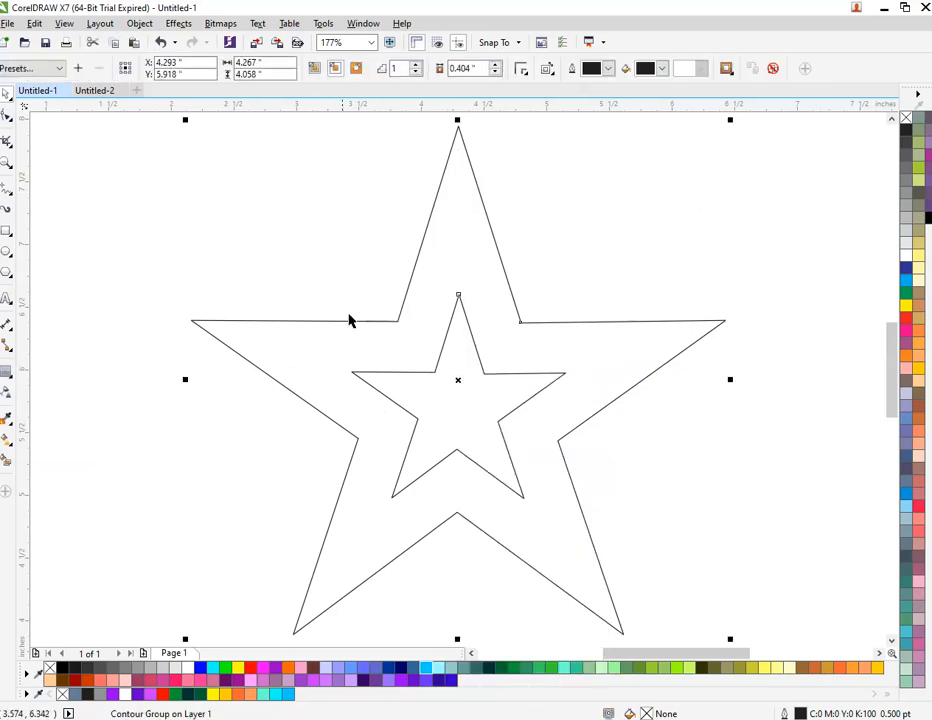
{"action": "left_click", "coordinate": [139, 23]}
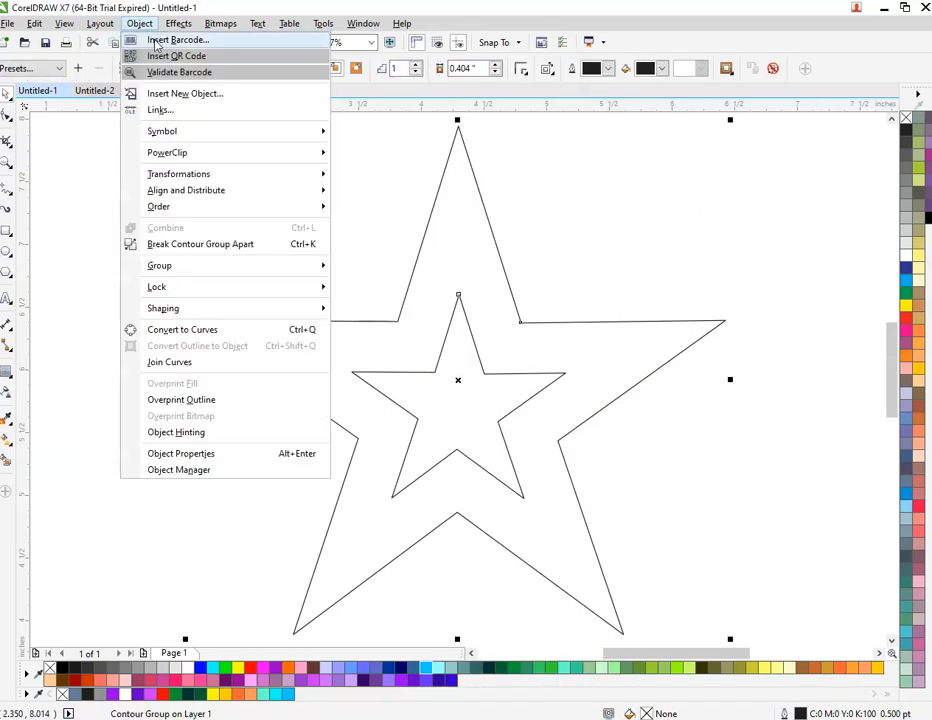
{"action": "left_click", "coordinate": [205, 250]}
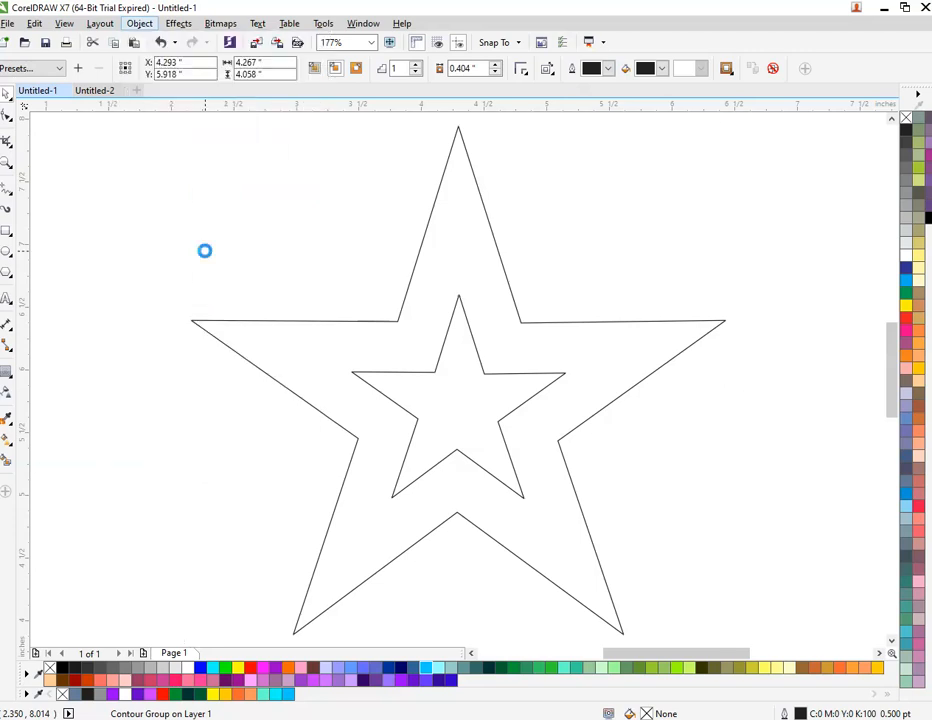
{"action": "left_click", "coordinate": [637, 270]}
{"action": "left_click_drag", "start_coordinate": [460, 385], "coordinate": [347, 418]}
{"action": "key", "text": "ctrl+z"}
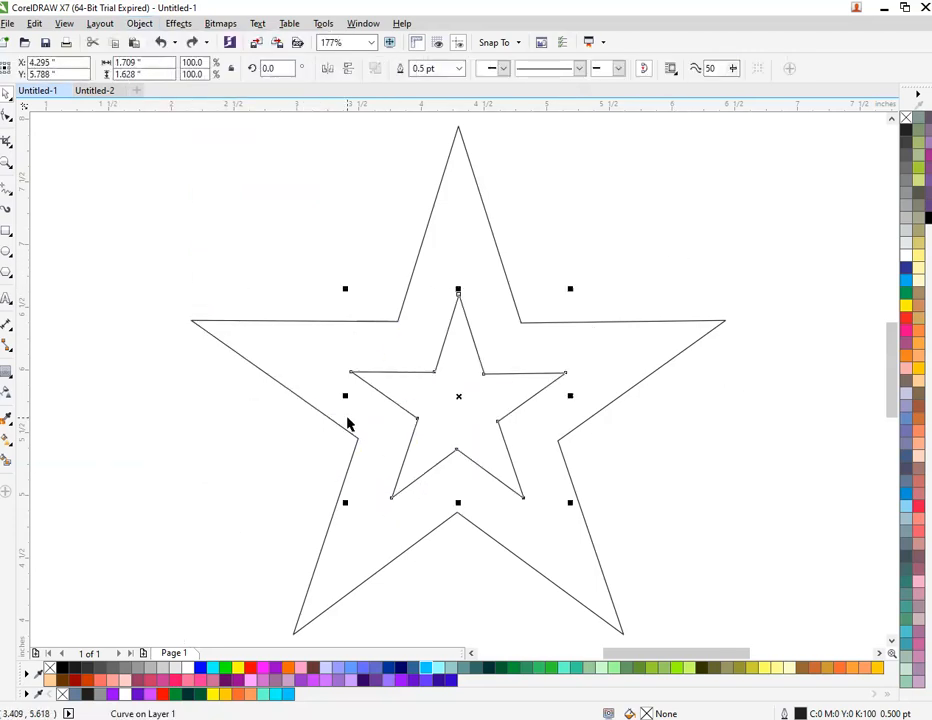
Step: Round all corners of the outer star with a fillet radius of 0.26 inches
{"action": "left_click", "coordinate": [421, 234]}
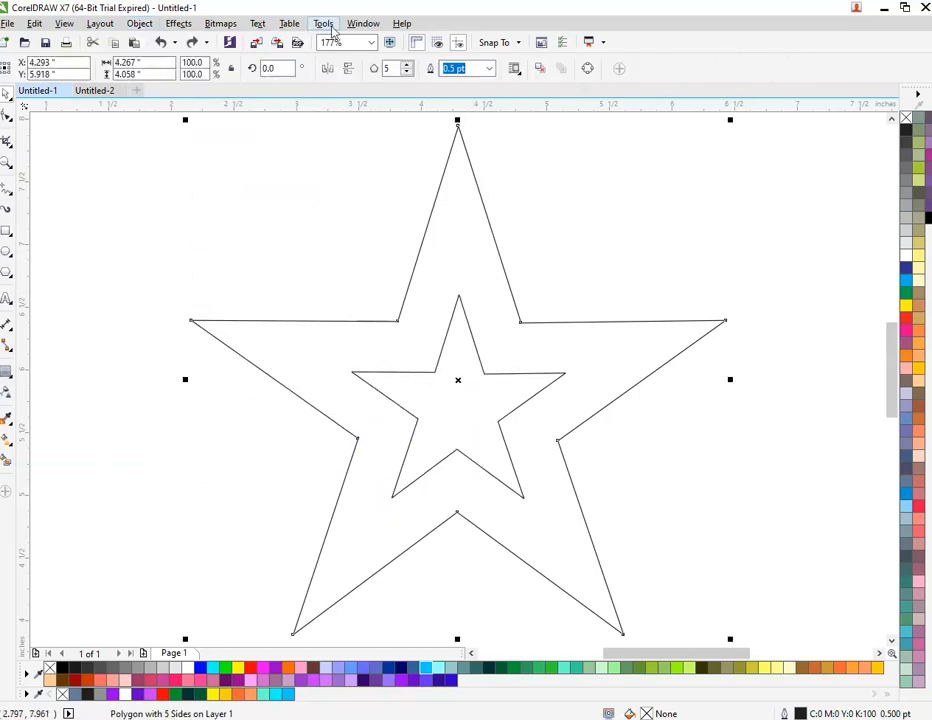
{"action": "left_click", "coordinate": [364, 24]}
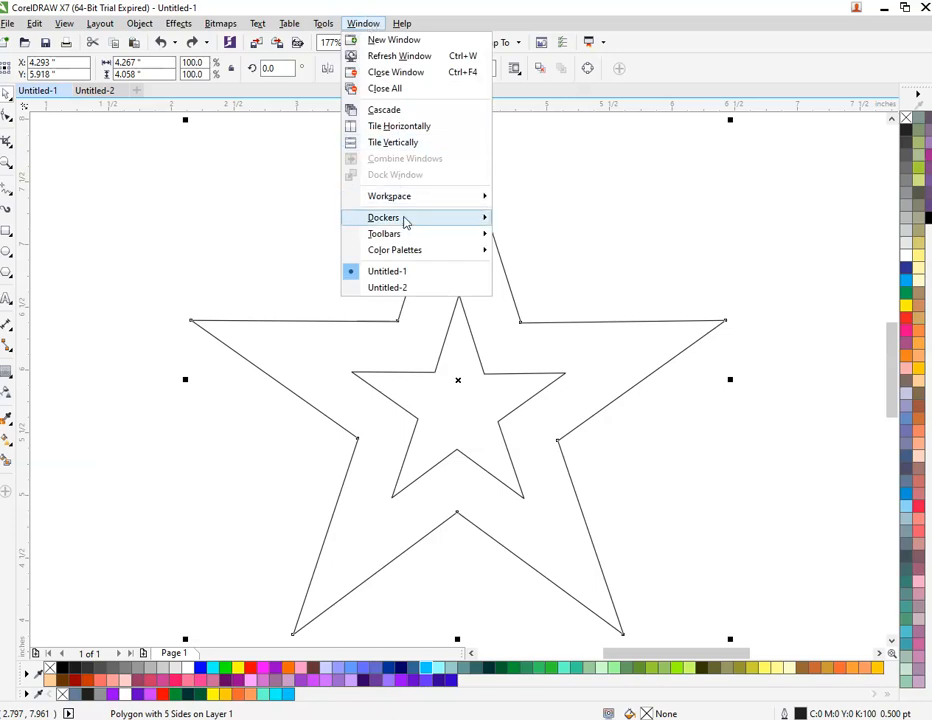
{"action": "mouse_move", "coordinate": [415, 226]}
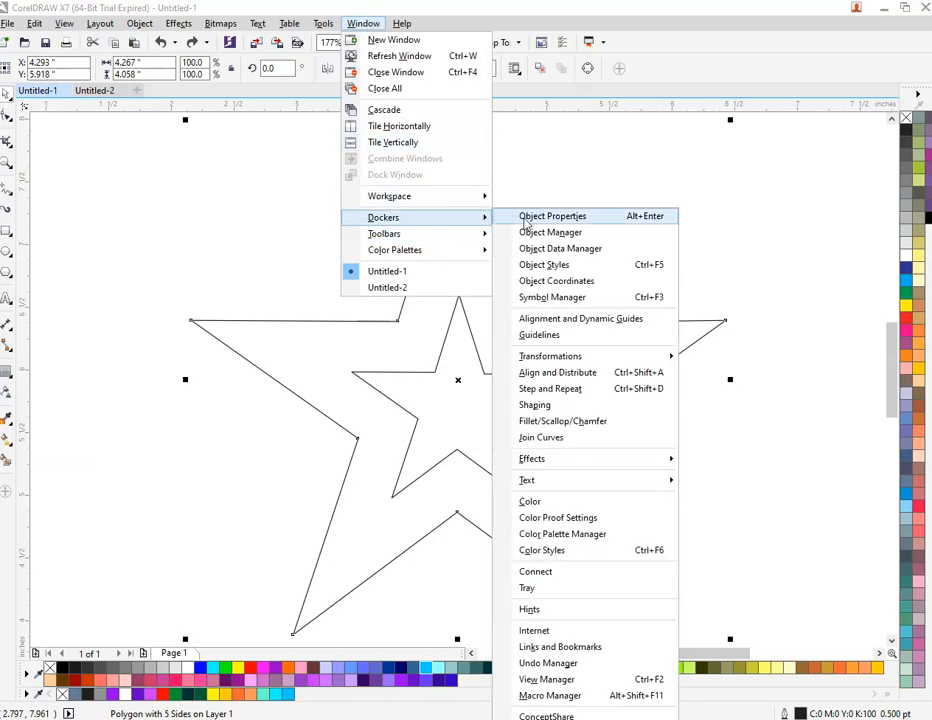
{"action": "left_click", "coordinate": [552, 421]}
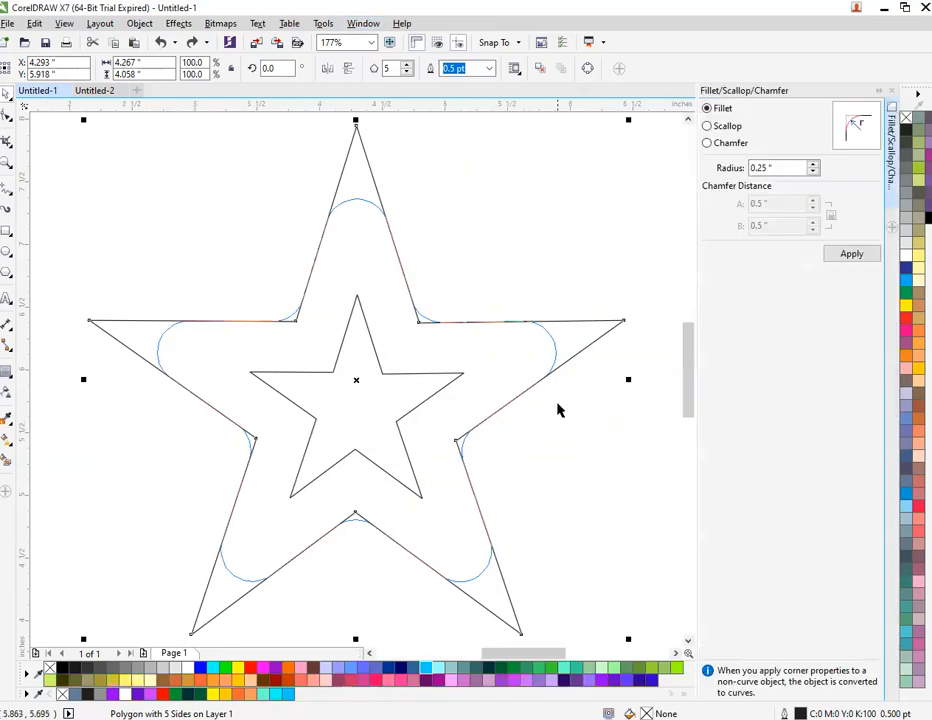
{"action": "left_click", "coordinate": [768, 168]}
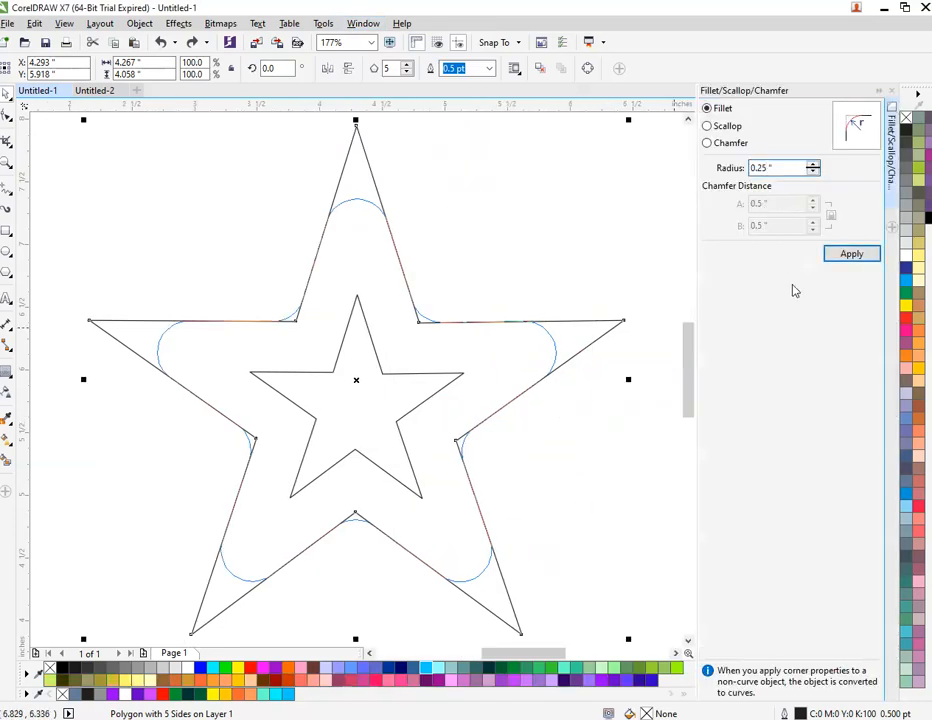
{"action": "left_click", "coordinate": [708, 127]}
{"action": "left_click", "coordinate": [709, 109]}
{"action": "left_click", "coordinate": [764, 168]}
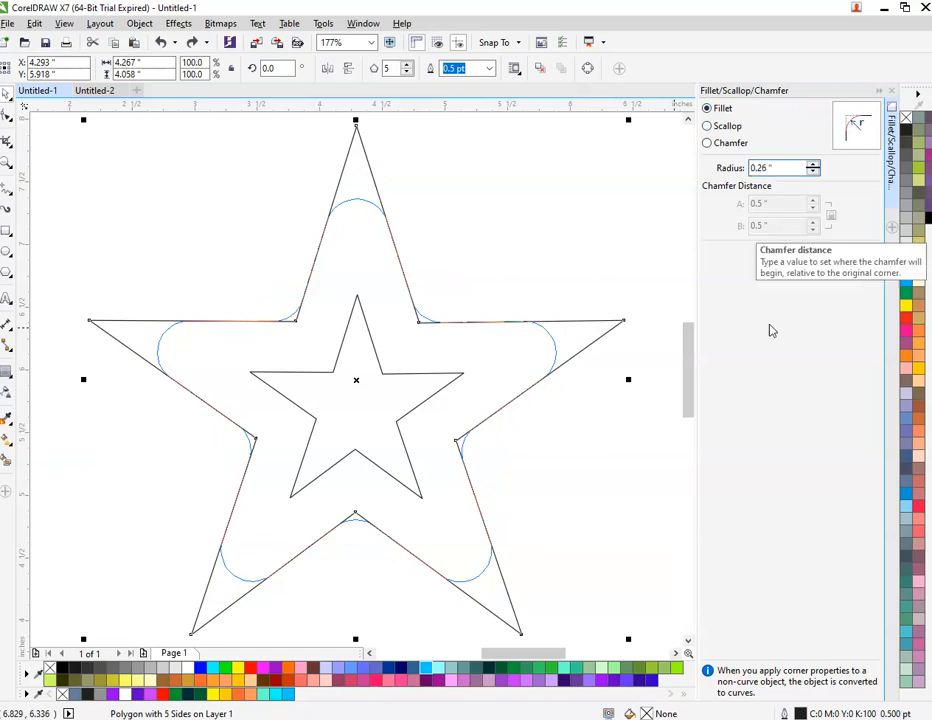
{"action": "left_click", "coordinate": [852, 256]}
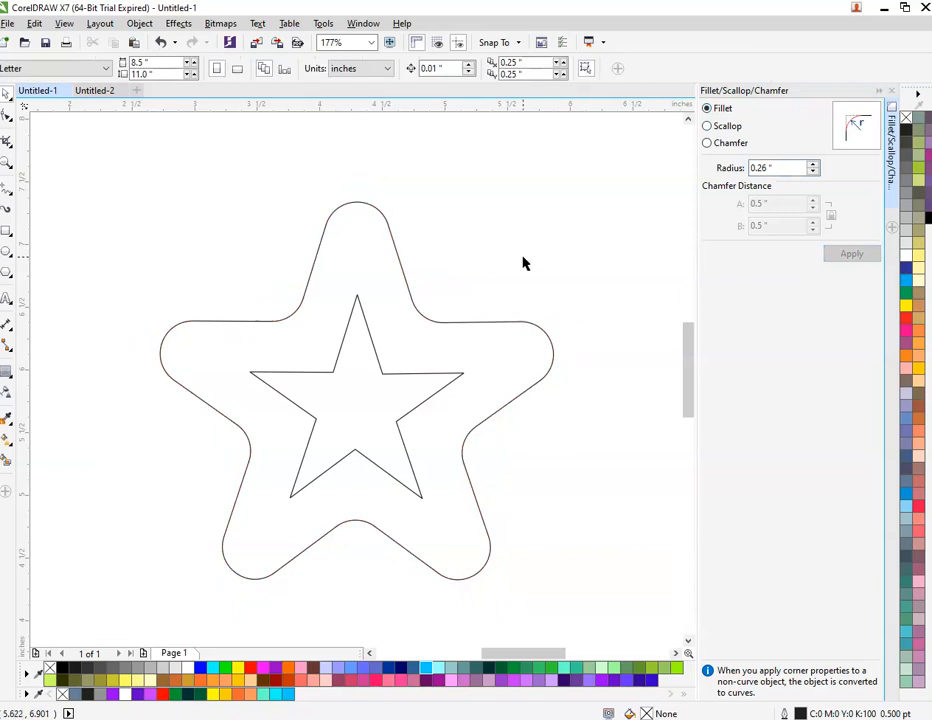
{"action": "left_click", "coordinate": [893, 93]}
Step: Draw a circle between the inner star's top tip and the outer outline, and scale it to about 0.421 inches across
{"action": "scroll", "coordinate": [455, 304], "scroll_direction": "up", "scroll_amount": 3}
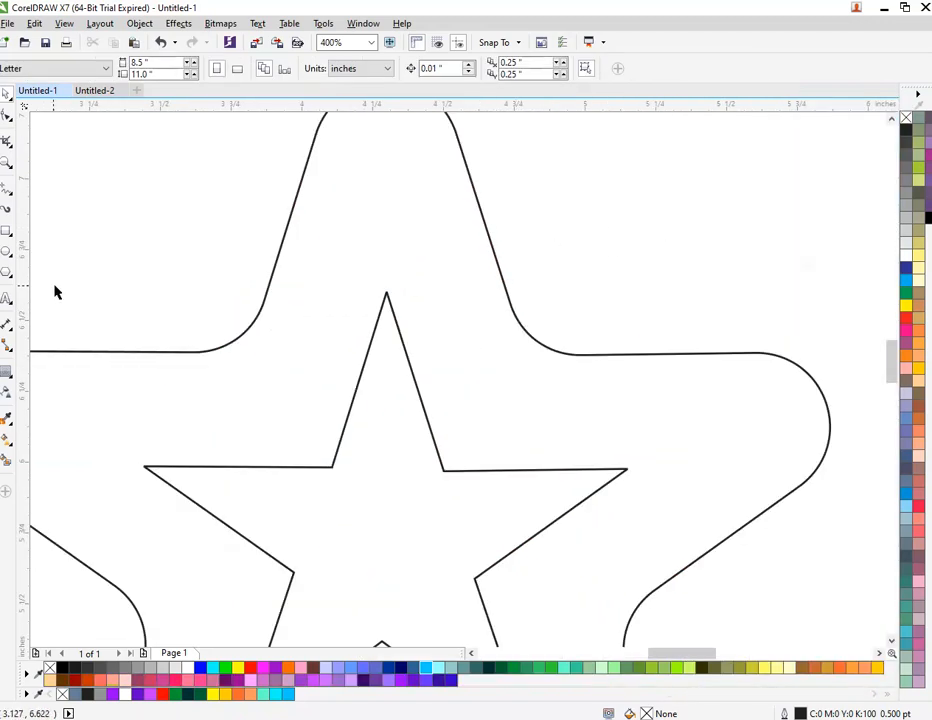
{"action": "left_click", "coordinate": [6, 250]}
{"action": "left_click_drag", "start_coordinate": [378, 229], "coordinate": [507, 326]}
{"action": "scroll", "coordinate": [445, 290], "scroll_direction": "up", "scroll_amount": 2}
{"action": "left_click_drag", "start_coordinate": [437, 291], "coordinate": [464, 314]}
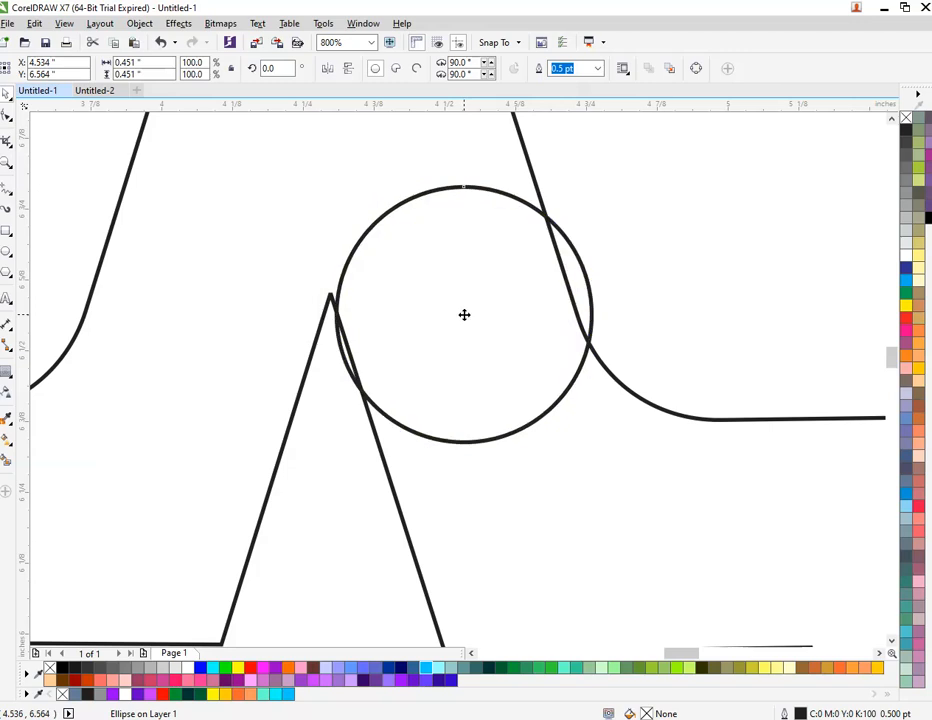
{"action": "left_click_drag", "start_coordinate": [597, 445], "coordinate": [576, 441]}
{"action": "scroll", "coordinate": [425, 329], "scroll_direction": "down", "scroll_amount": 2}
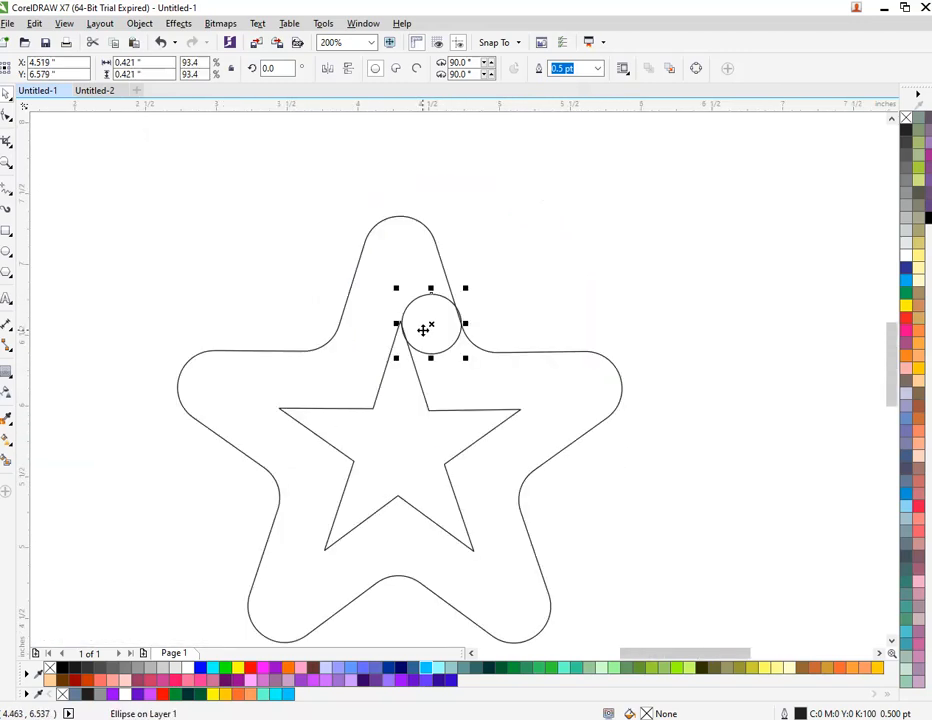
{"action": "scroll", "coordinate": [425, 329], "scroll_direction": "up", "scroll_amount": 1}
{"action": "left_click_drag", "start_coordinate": [418, 270], "coordinate": [598, 515]}
{"action": "key", "text": "ctrl+z"}
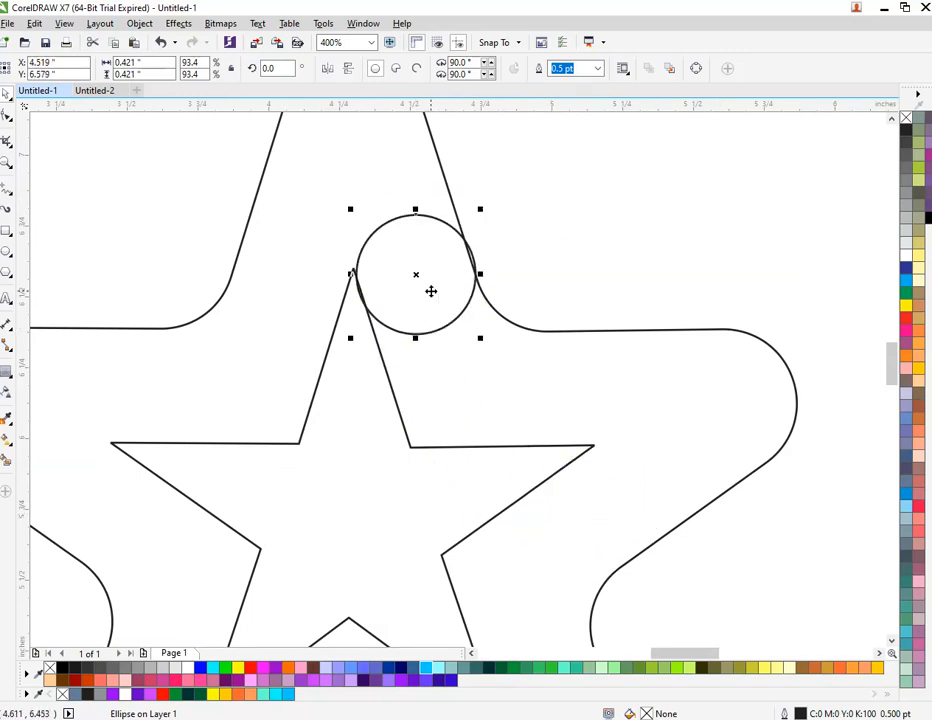
Step: Enlarge the circle to about 0.428 inches and fit it between the inner star's top tip and the outer outline
{"action": "scroll", "coordinate": [424, 225], "scroll_direction": "up", "scroll_amount": 1}
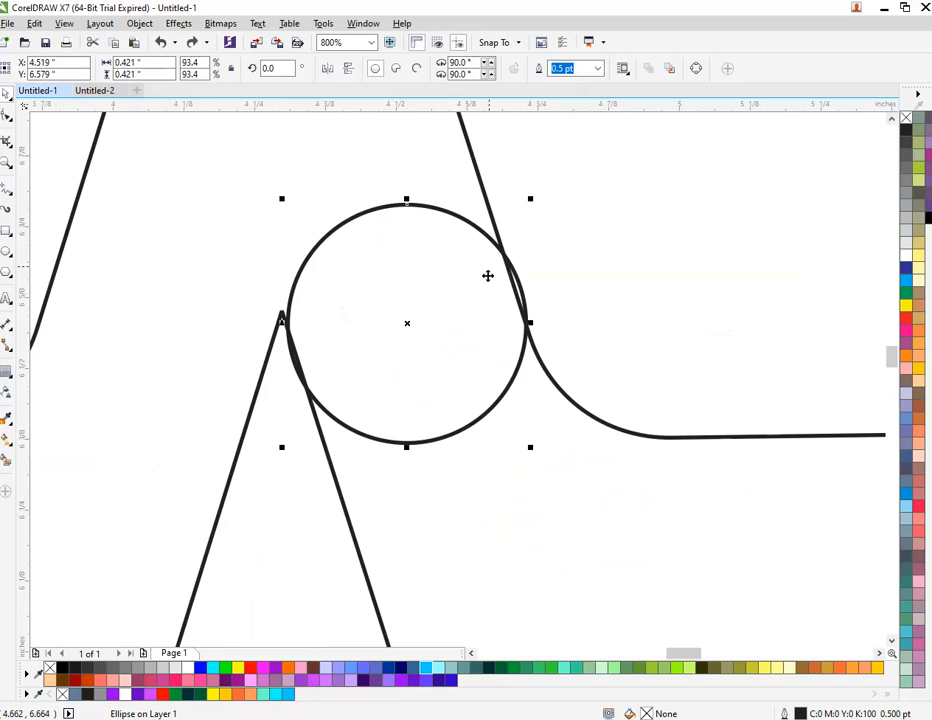
{"action": "left_click_drag", "start_coordinate": [531, 200], "coordinate": [536, 193]}
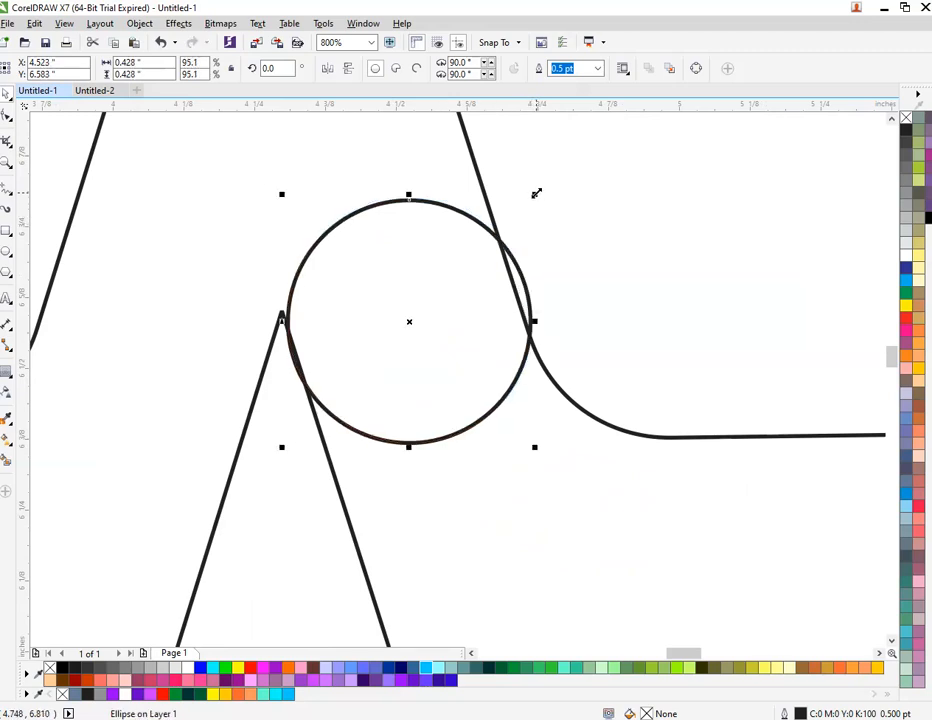
{"action": "key", "text": "Left"}
{"action": "key", "text": "Left"}
{"action": "key", "text": "Right"}
{"action": "key", "text": "Down"}
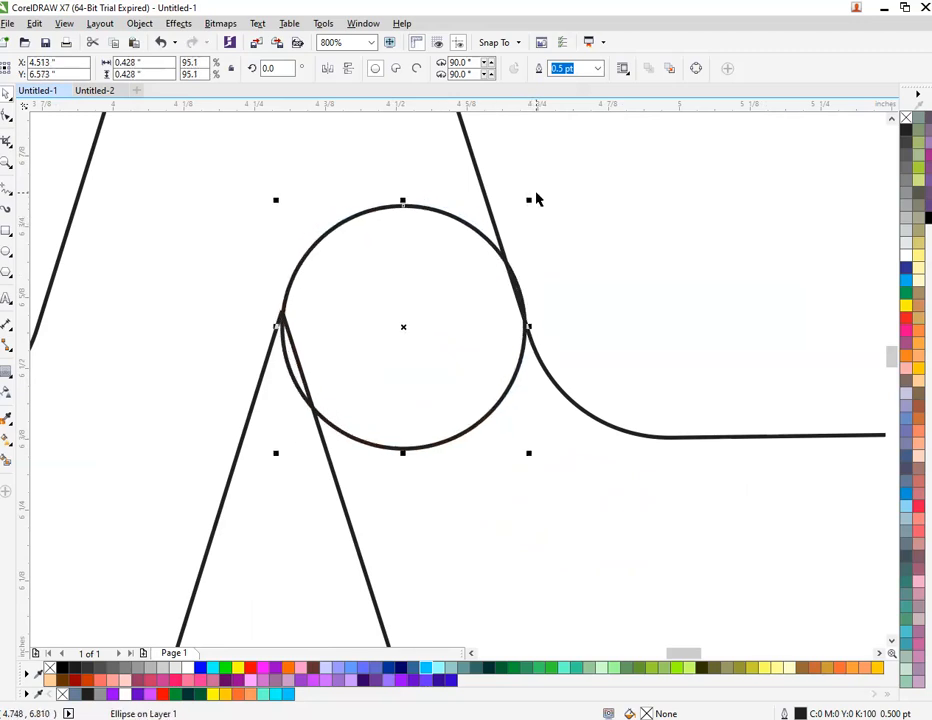
{"action": "key", "text": "Right"}
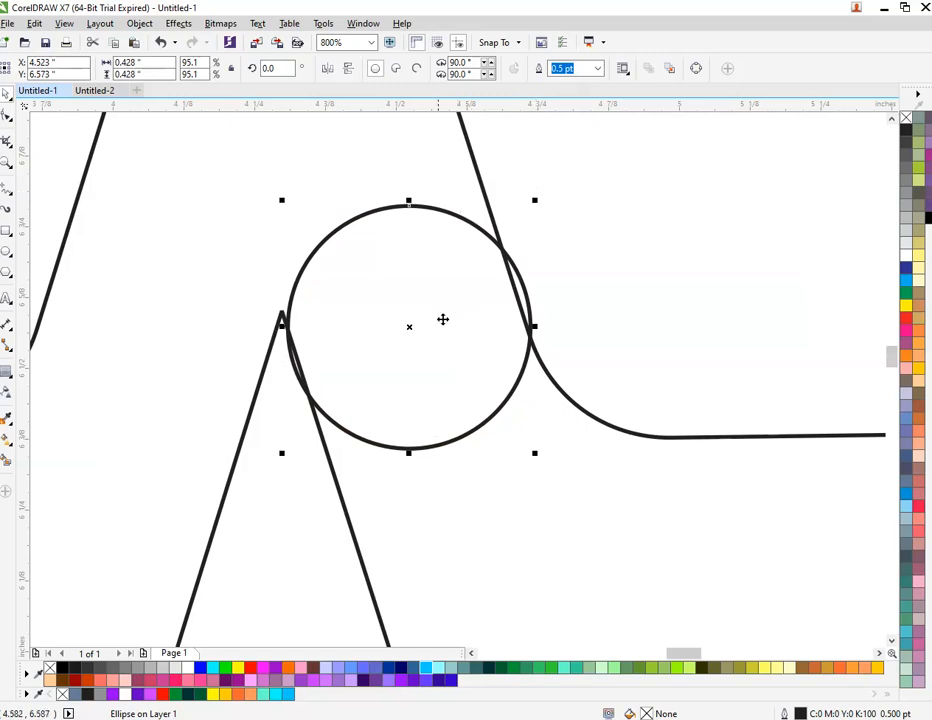
{"action": "left_click_drag", "start_coordinate": [405, 326], "coordinate": [408, 322]}
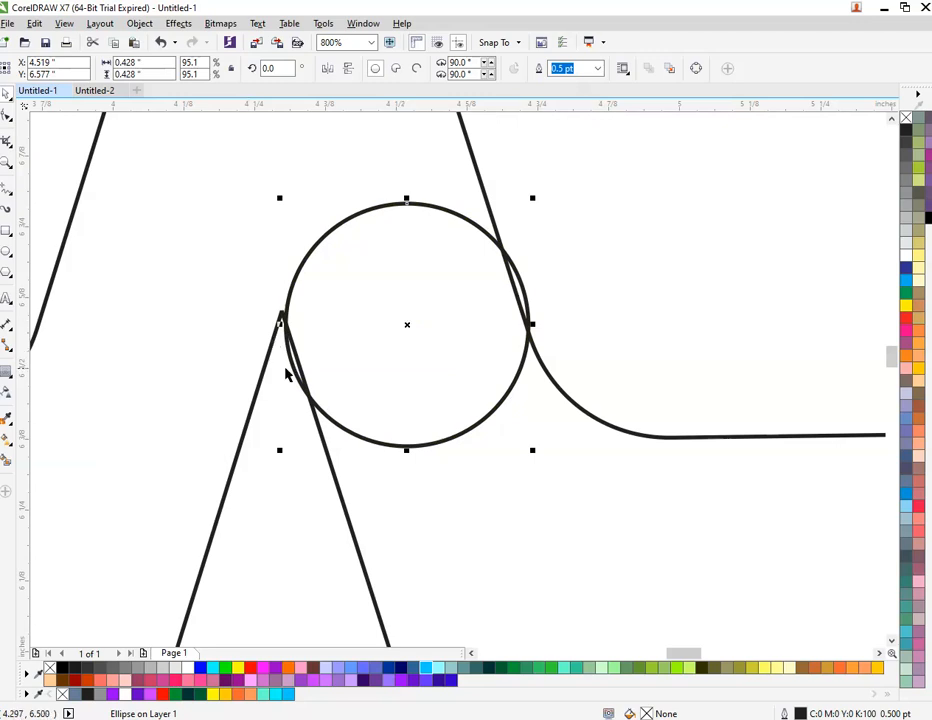
{"action": "scroll", "coordinate": [284, 350], "scroll_direction": "up", "scroll_amount": 1}
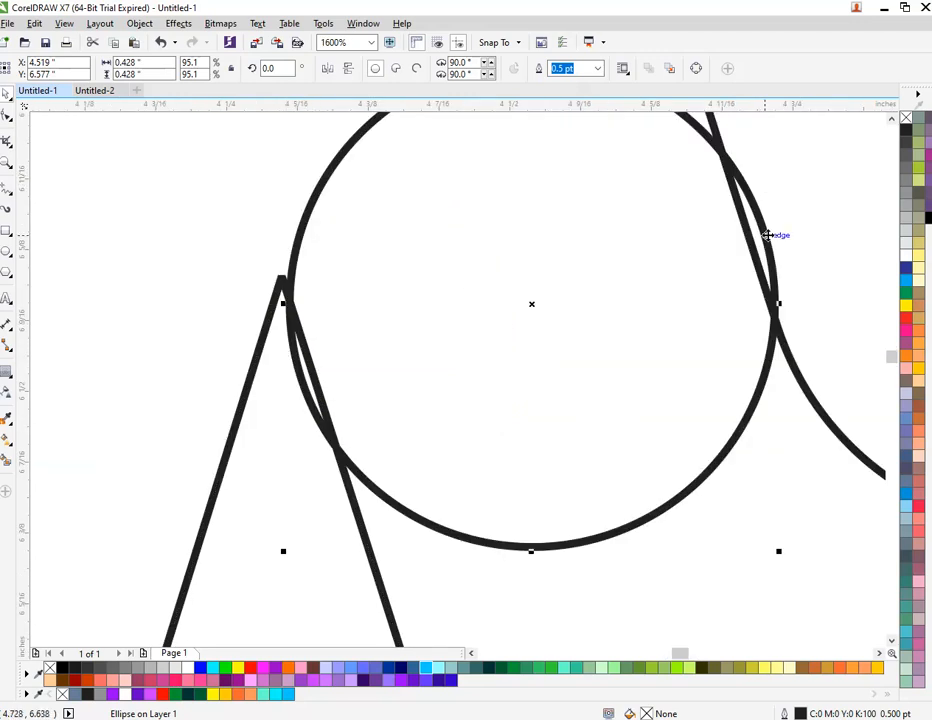
Step: Place a copy of the circle between the inner star's right tip and the outer outline
{"action": "scroll", "coordinate": [480, 201], "scroll_direction": "down", "scroll_amount": 2}
{"action": "left_click_drag", "start_coordinate": [480, 227], "coordinate": [666, 462]}
{"action": "scroll", "coordinate": [718, 505], "scroll_direction": "up", "scroll_amount": 1}
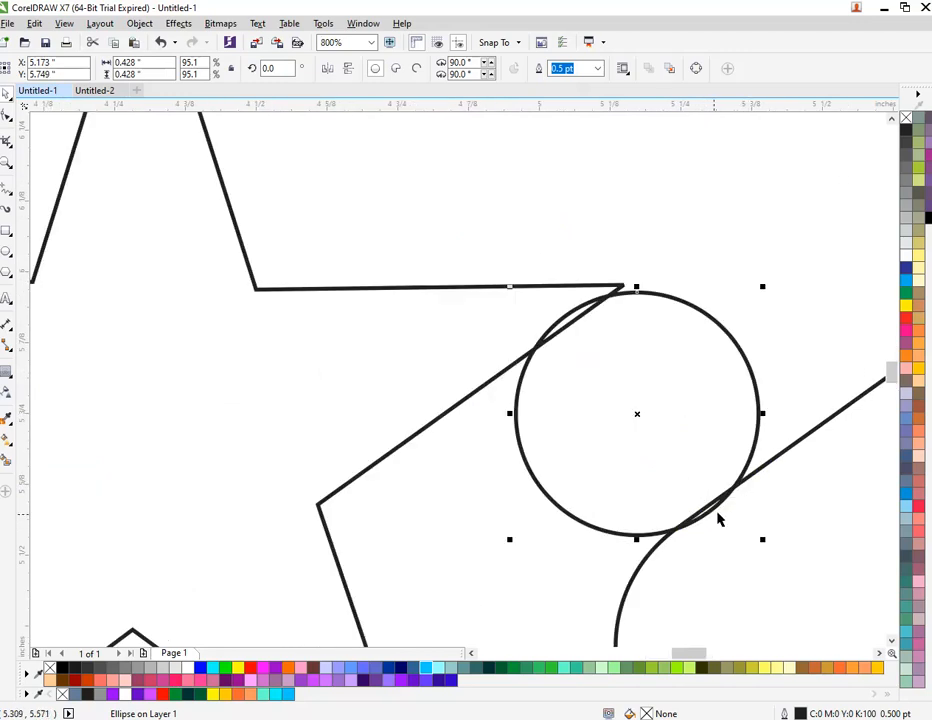
{"action": "scroll", "coordinate": [592, 306], "scroll_direction": "down", "scroll_amount": 2}
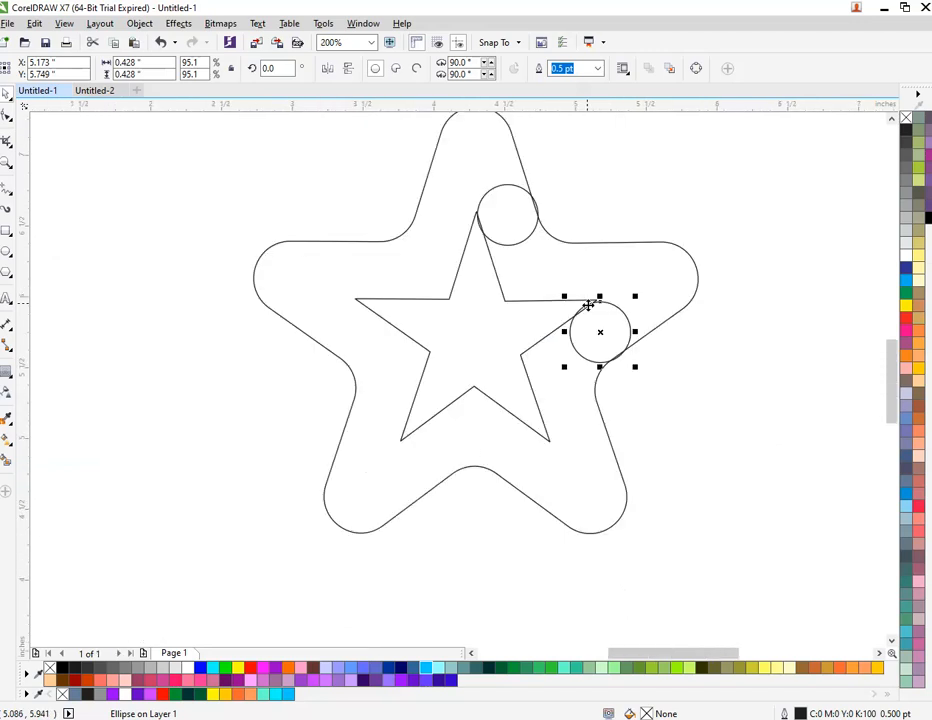
{"action": "scroll", "coordinate": [589, 306], "scroll_direction": "up", "scroll_amount": 1}
{"action": "left_click_drag", "start_coordinate": [619, 321], "coordinate": [468, 574]}
{"action": "key", "text": "ctrl+z"}
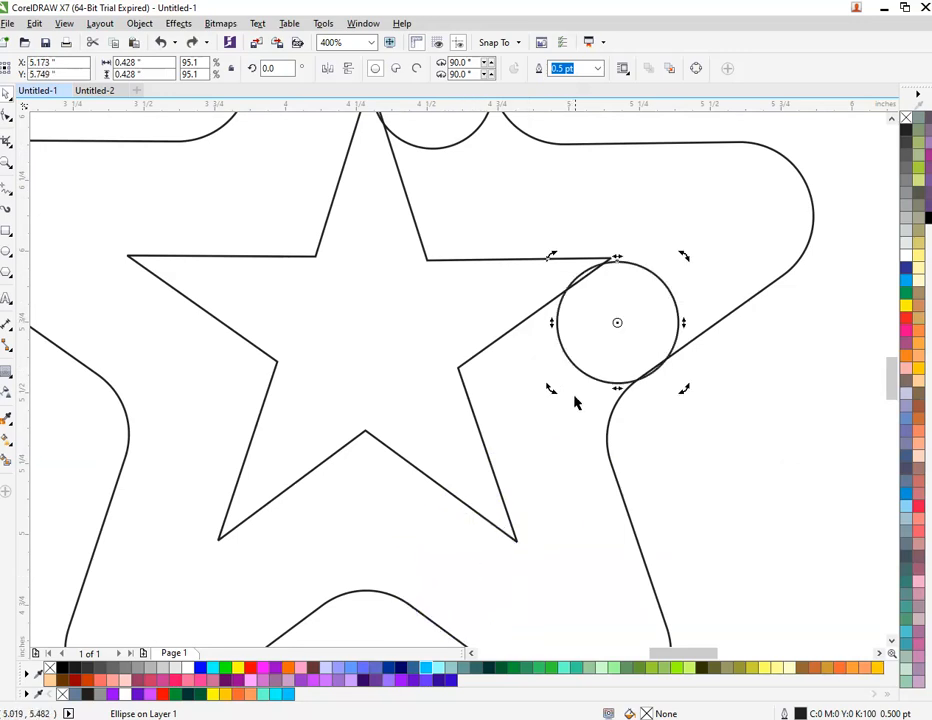
{"action": "left_click_drag", "start_coordinate": [607, 354], "coordinate": [462, 574]}
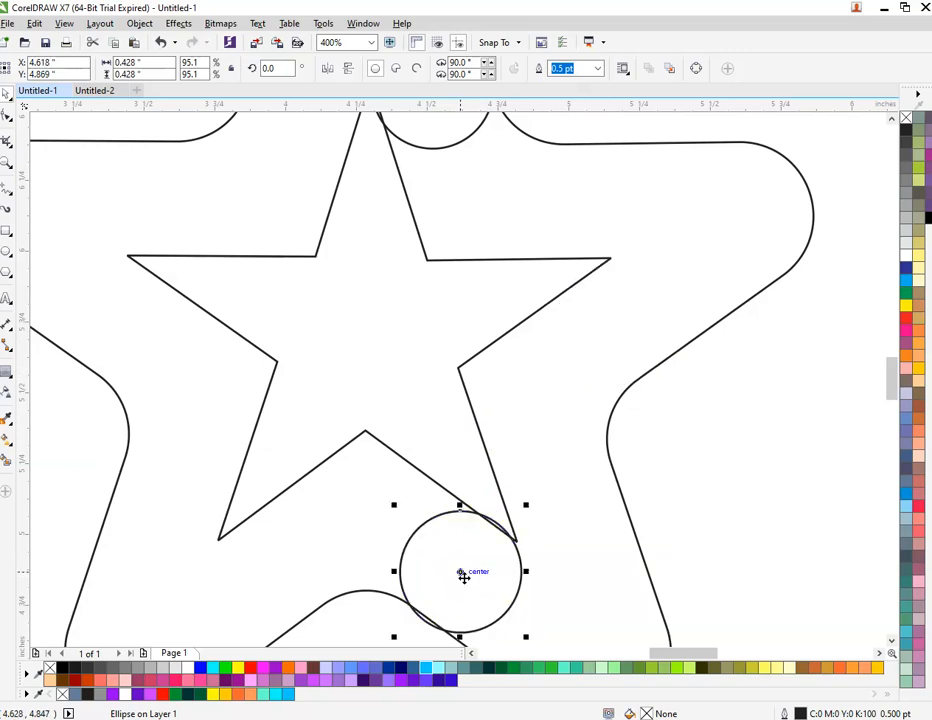
{"action": "key", "text": "ctrl+z"}
Step: Place copies of the circle at the inner star's lower-right, lower-left and upper-left tips, bridging to the outer outline
{"action": "left_click", "coordinate": [617, 361]}
{"action": "left_click_drag", "start_coordinate": [617, 361], "coordinate": [153, 198]}
{"action": "scroll", "coordinate": [213, 315], "scroll_direction": "down", "scroll_amount": 1}
{"action": "left_click", "coordinate": [193, 138]}
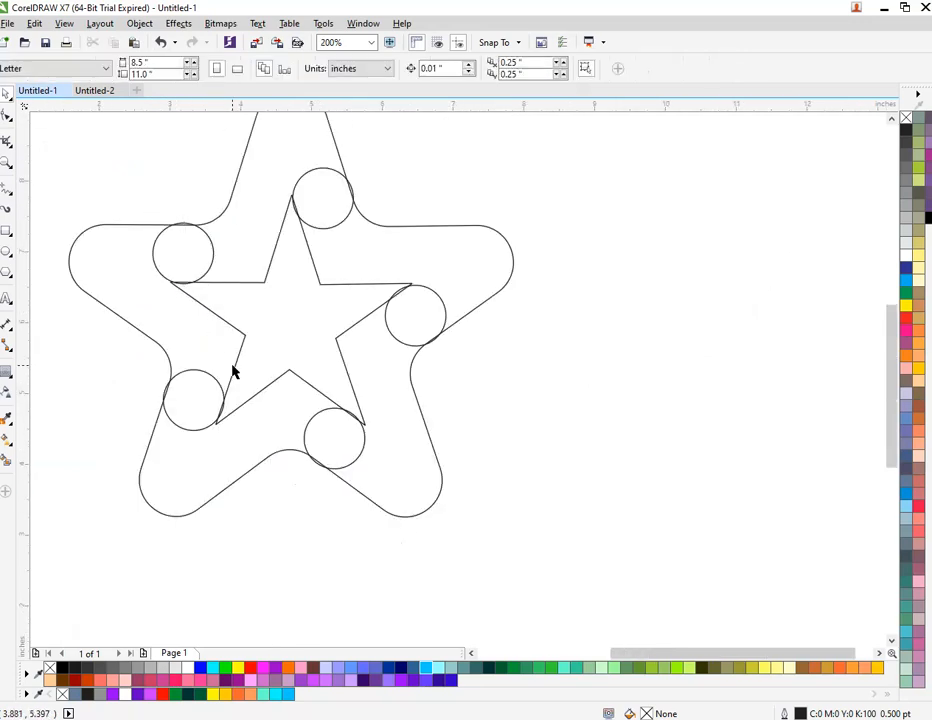
{"action": "scroll", "coordinate": [202, 272], "scroll_direction": "down", "scroll_amount": 1}
{"action": "scroll", "coordinate": [155, 344], "scroll_direction": "up", "scroll_amount": 1}
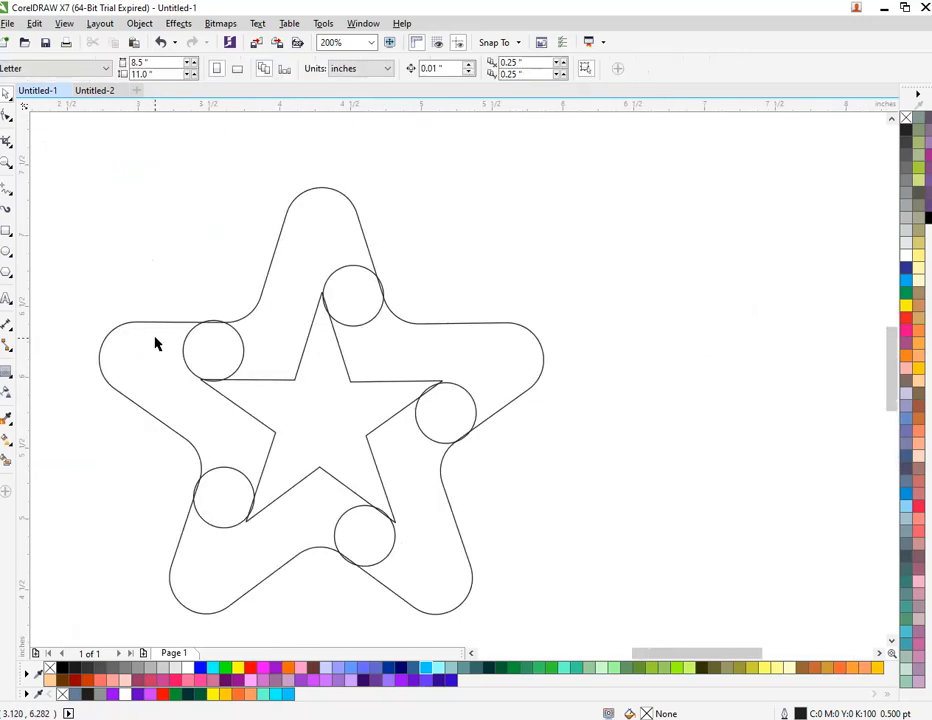
Step: Smart-fill the top, right and lower-right arms of the star and their two circles with 70% black
{"action": "left_click", "coordinate": [7, 460]}
{"action": "left_click", "coordinate": [265, 316]}
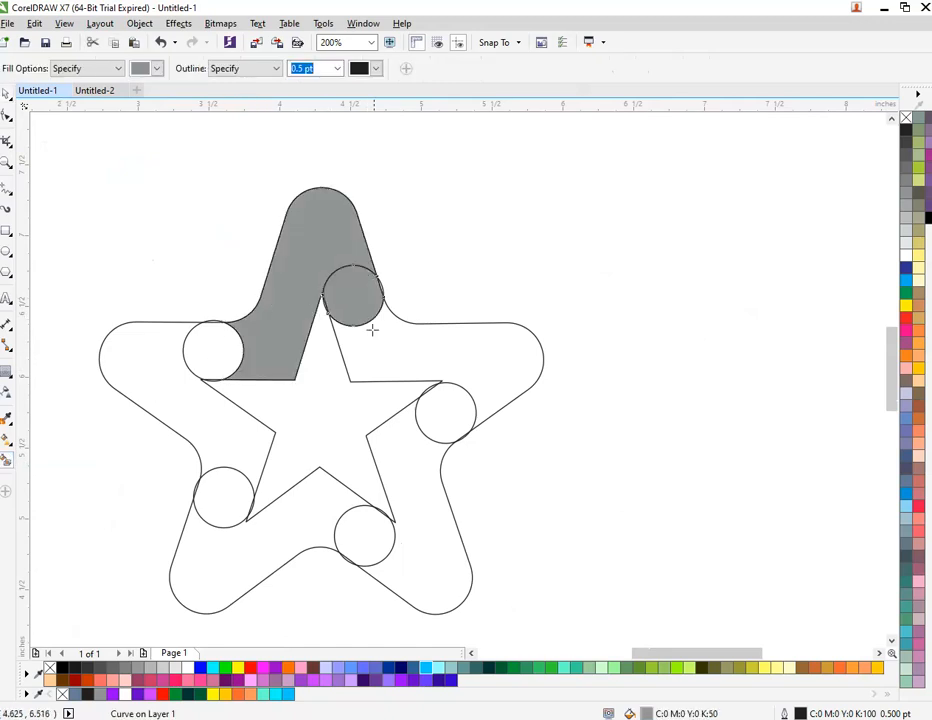
{"action": "key", "text": "ctrl+z"}
{"action": "left_click", "coordinate": [144, 68]}
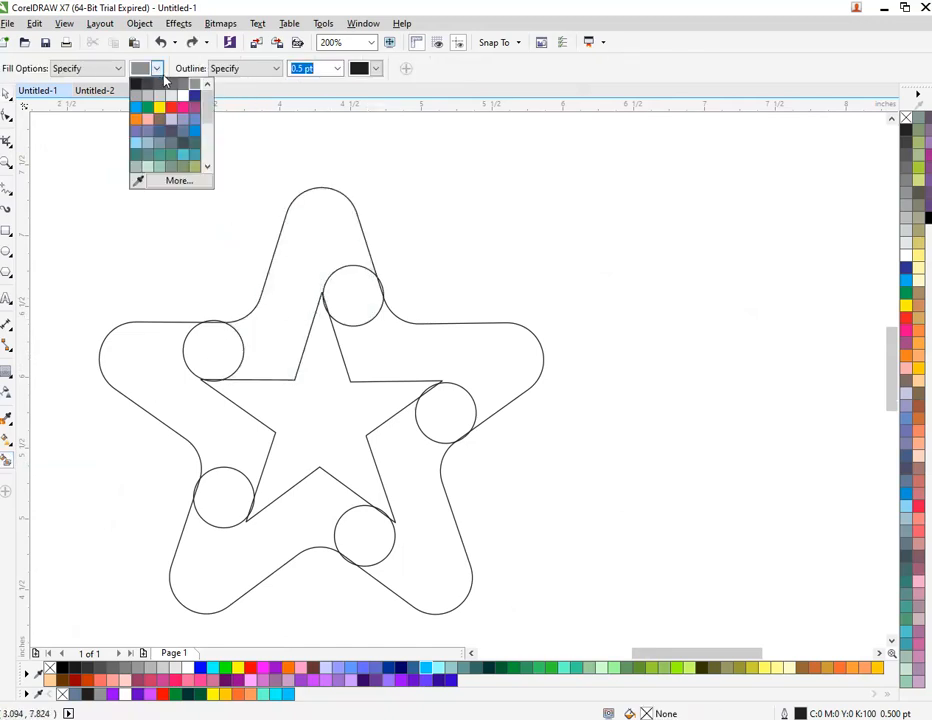
{"action": "left_click", "coordinate": [171, 89]}
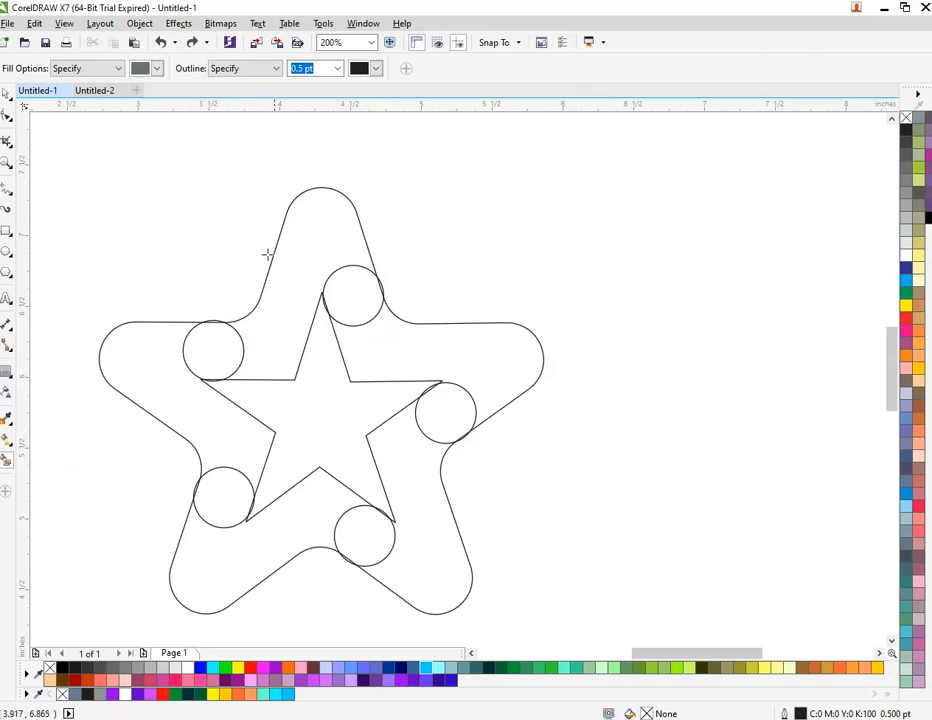
{"action": "left_click", "coordinate": [309, 296]}
{"action": "left_click", "coordinate": [387, 353]}
{"action": "left_click", "coordinate": [442, 418]}
{"action": "left_click", "coordinate": [418, 476]}
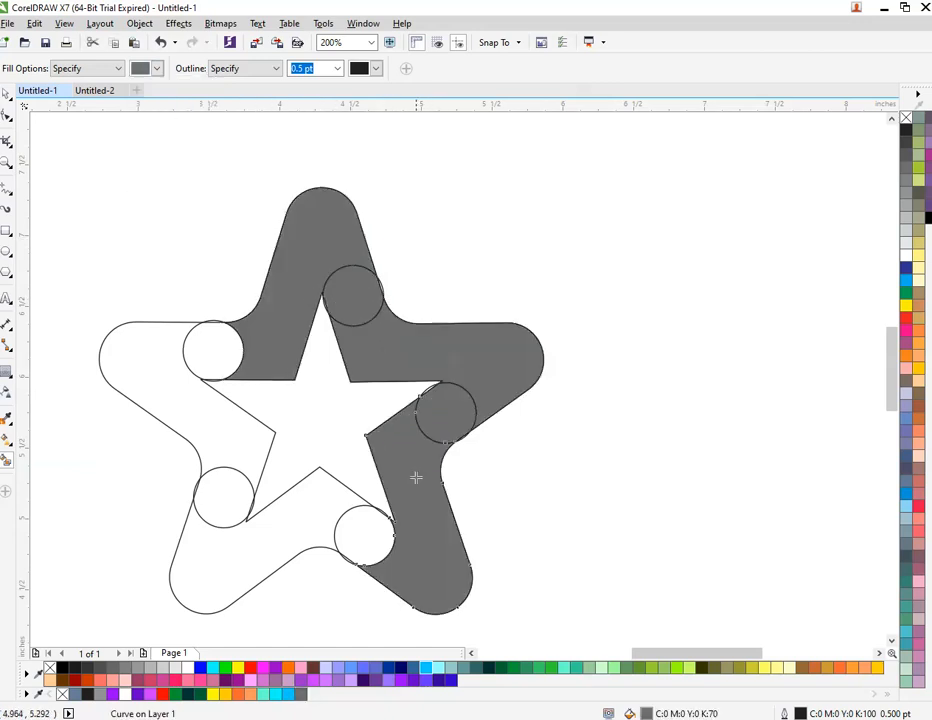
Step: Smart-fill the lower-left and left arms and the three remaining circles with 70% black
{"action": "left_click", "coordinate": [379, 536]}
{"action": "left_click", "coordinate": [209, 536]}
{"action": "left_click", "coordinate": [220, 510]}
{"action": "left_click", "coordinate": [210, 434]}
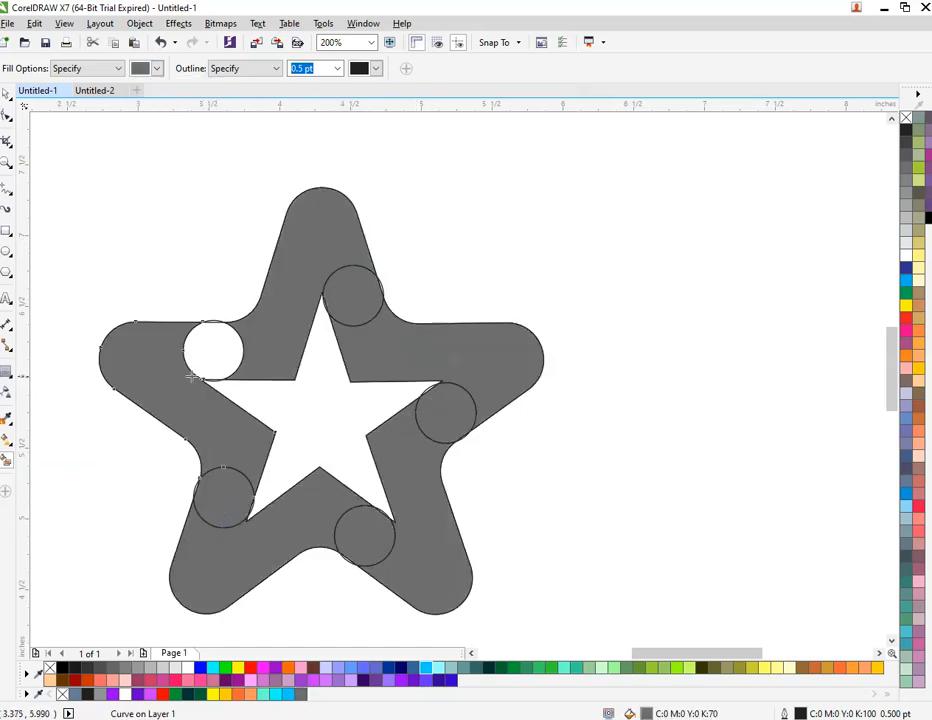
{"action": "left_click", "coordinate": [211, 368]}
{"action": "key", "text": "space"}
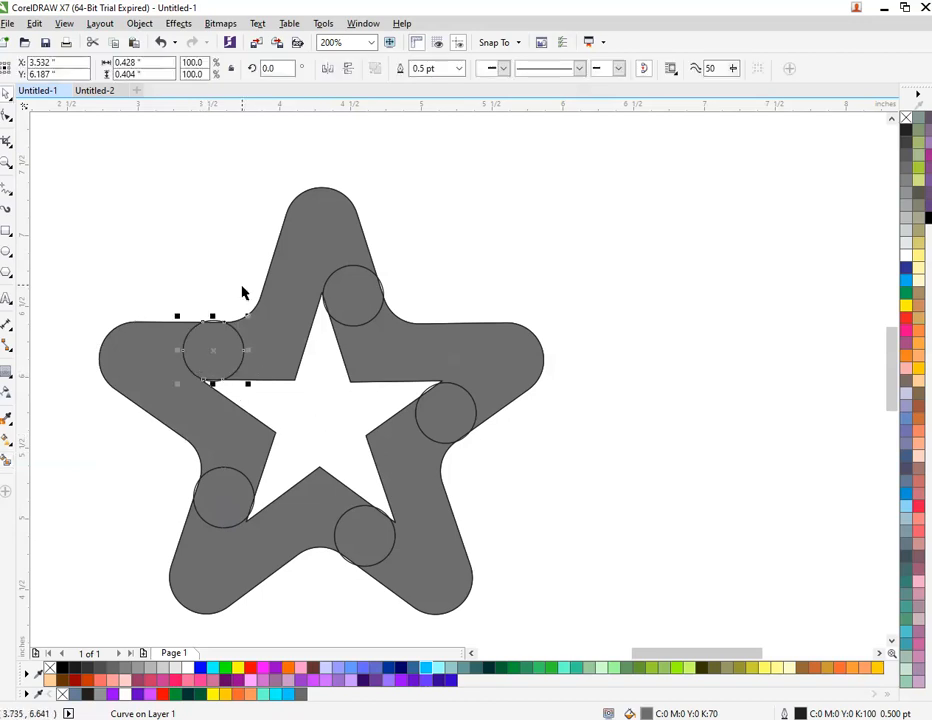
Step: Weld the filled upper-left circle to the left arm and the filled lower-left circle to the lower-left arm
{"action": "left_click", "coordinate": [198, 271]}
{"action": "left_click", "coordinate": [214, 362]}
{"action": "left_click", "coordinate": [178, 363], "text": "shift"}
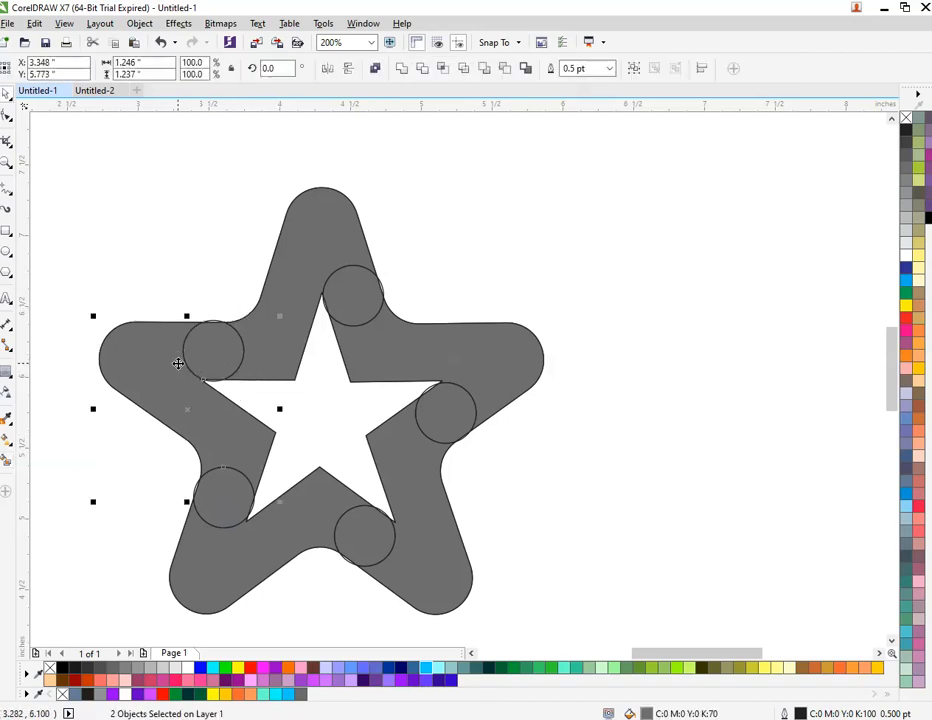
{"action": "left_click", "coordinate": [401, 68]}
{"action": "left_click", "coordinate": [447, 260]}
{"action": "left_click", "coordinate": [223, 506]}
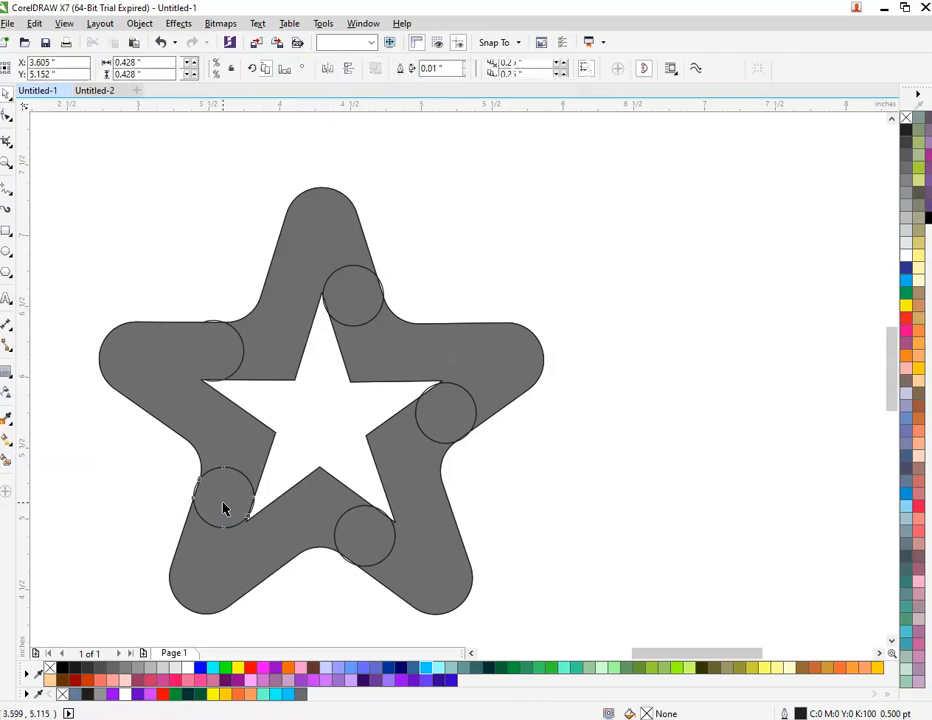
{"action": "left_click", "coordinate": [212, 580], "text": "shift"}
{"action": "left_click", "coordinate": [401, 68]}
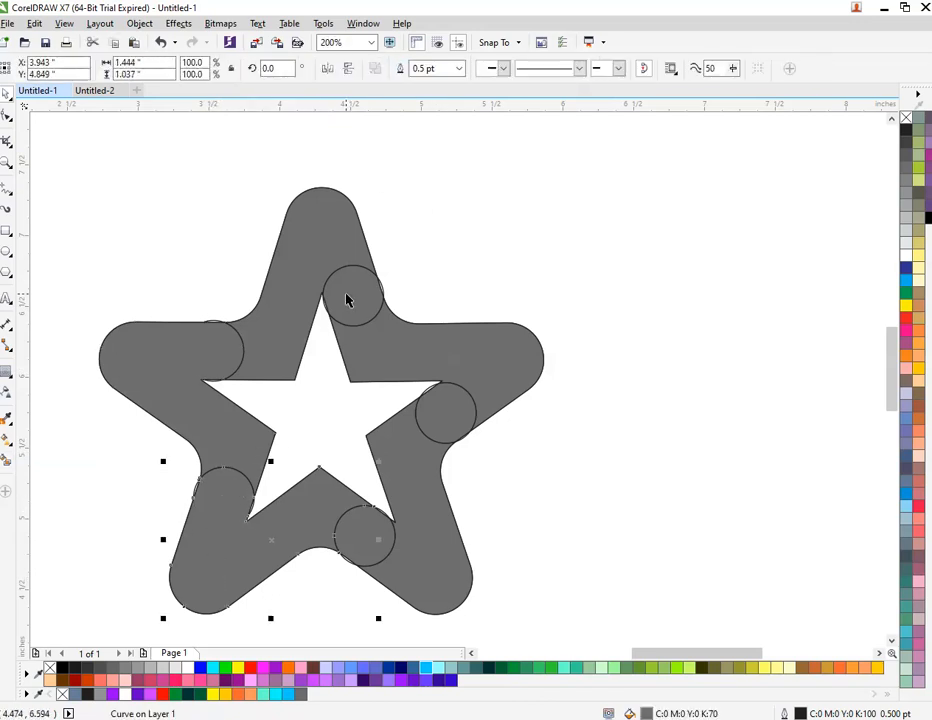
Step: Weld the filled top circle to the top arm and the filled right circle to the right arm
{"action": "left_click", "coordinate": [348, 297]}
{"action": "left_click", "coordinate": [340, 195], "text": "shift"}
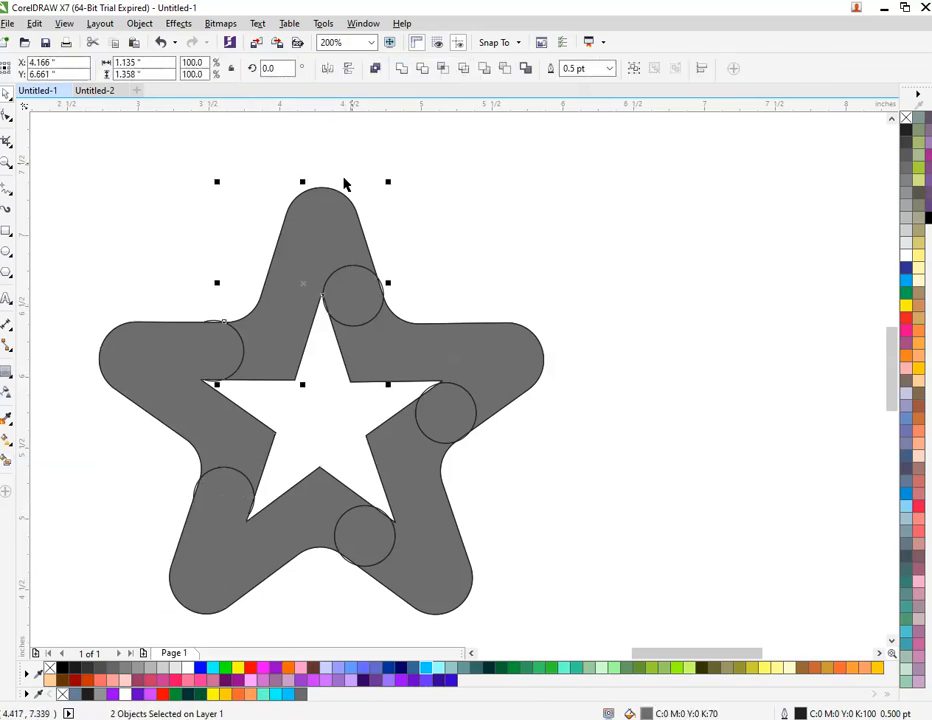
{"action": "left_click", "coordinate": [401, 68]}
{"action": "left_click", "coordinate": [472, 416]}
{"action": "left_click", "coordinate": [499, 327], "text": "shift"}
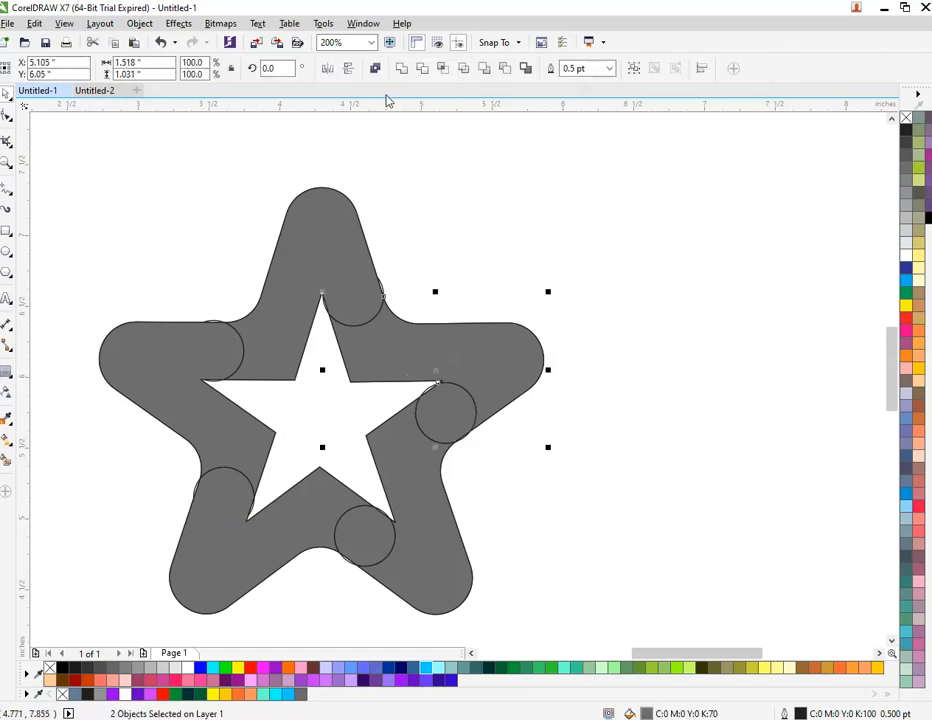
{"action": "left_click", "coordinate": [401, 68]}
{"action": "left_click", "coordinate": [545, 221]}
Step: Weld the filled lower-right circle to the lower-right arm
{"action": "left_click", "coordinate": [378, 549]}
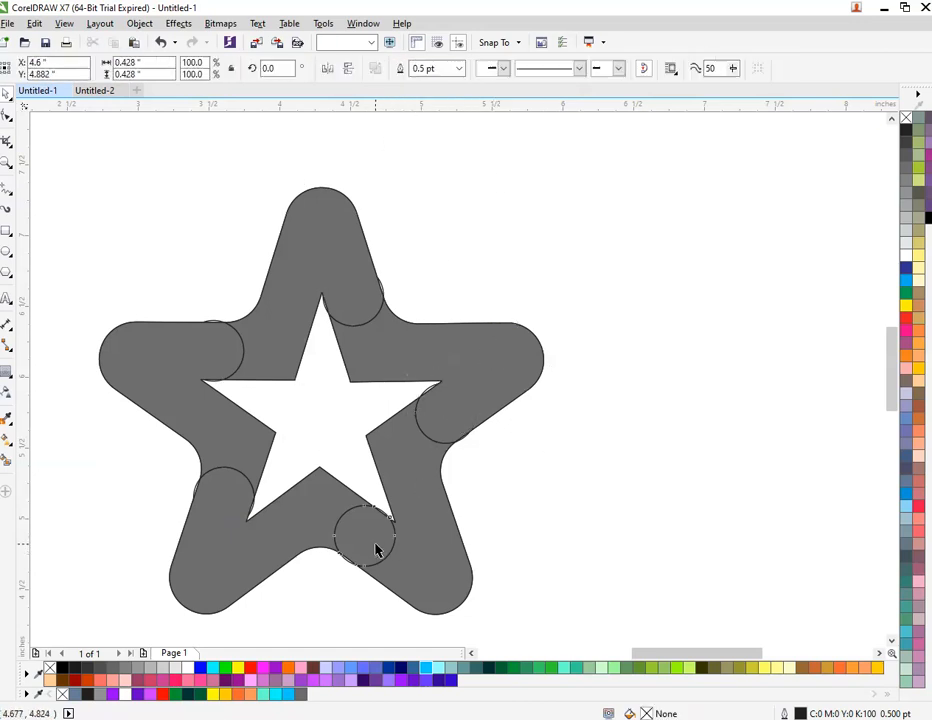
{"action": "left_click", "coordinate": [425, 592], "text": "shift"}
{"action": "left_click", "coordinate": [401, 68]}
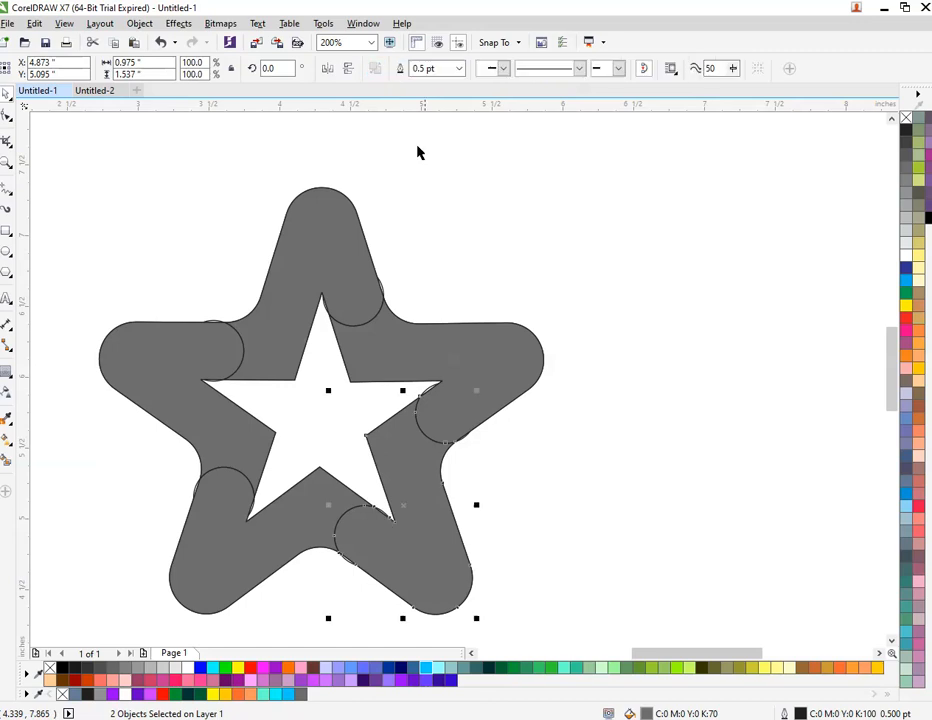
{"action": "left_click", "coordinate": [416, 152]}
Step: Move all five welded arm pieces together about 3.8 inches to the right, clear of the original outlines
{"action": "left_click", "coordinate": [302, 272]}
{"action": "left_click", "coordinate": [191, 367], "text": "shift"}
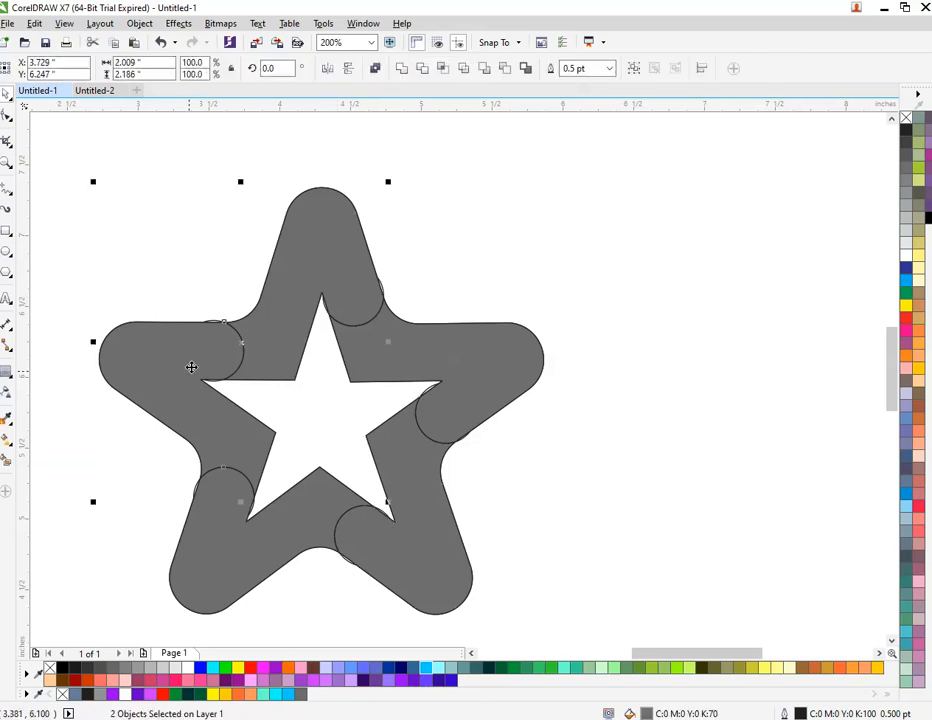
{"action": "left_click", "coordinate": [197, 557], "text": "shift"}
{"action": "left_click", "coordinate": [408, 580], "text": "shift"}
{"action": "left_click", "coordinate": [505, 372], "text": "shift"}
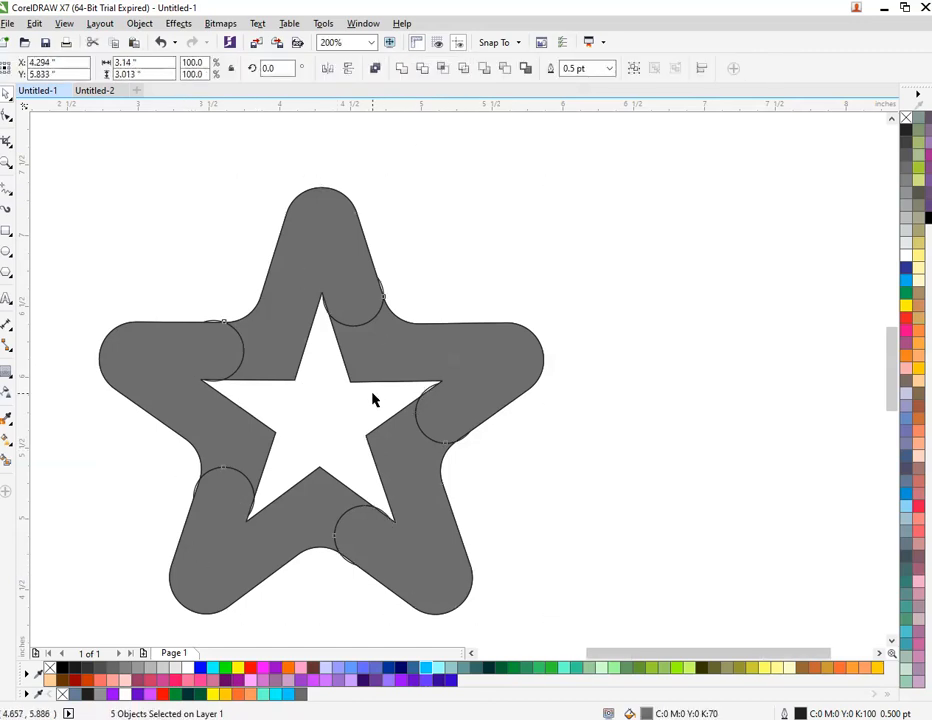
{"action": "scroll", "coordinate": [372, 400], "scroll_direction": "down", "scroll_amount": 2}
{"action": "left_click_drag", "start_coordinate": [346, 397], "coordinate": [616, 385]}
{"action": "left_click", "coordinate": [686, 308]}
Step: Delete the original inner star and five circles, and set the remaining rounded star's outline width to 2 pt
{"action": "left_click_drag", "start_coordinate": [248, 320], "coordinate": [437, 492]}
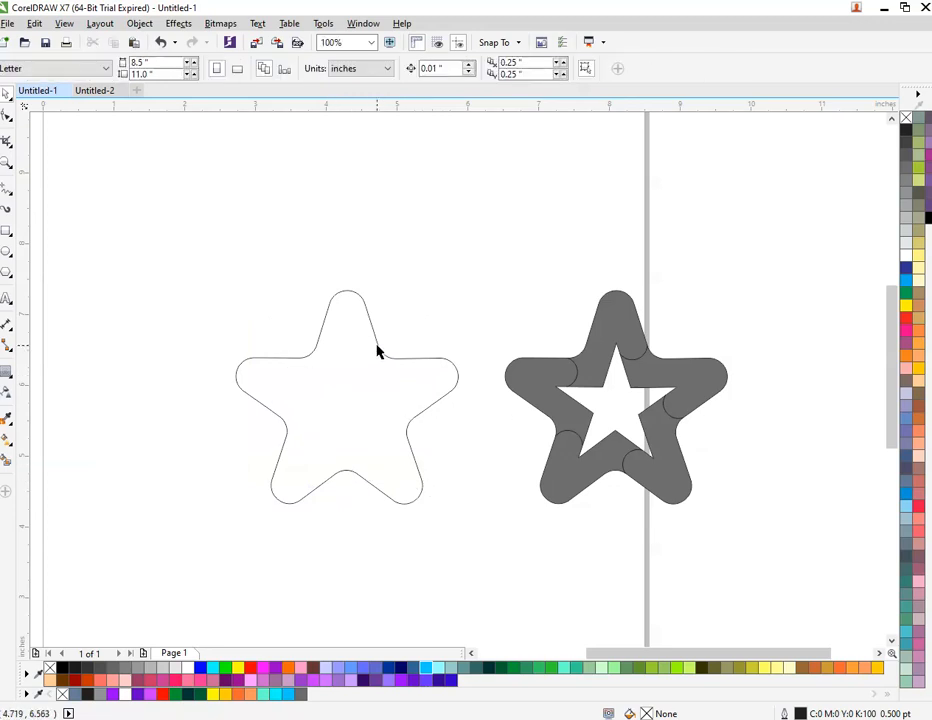
{"action": "left_click", "coordinate": [377, 350]}
{"action": "left_click", "coordinate": [440, 68]}
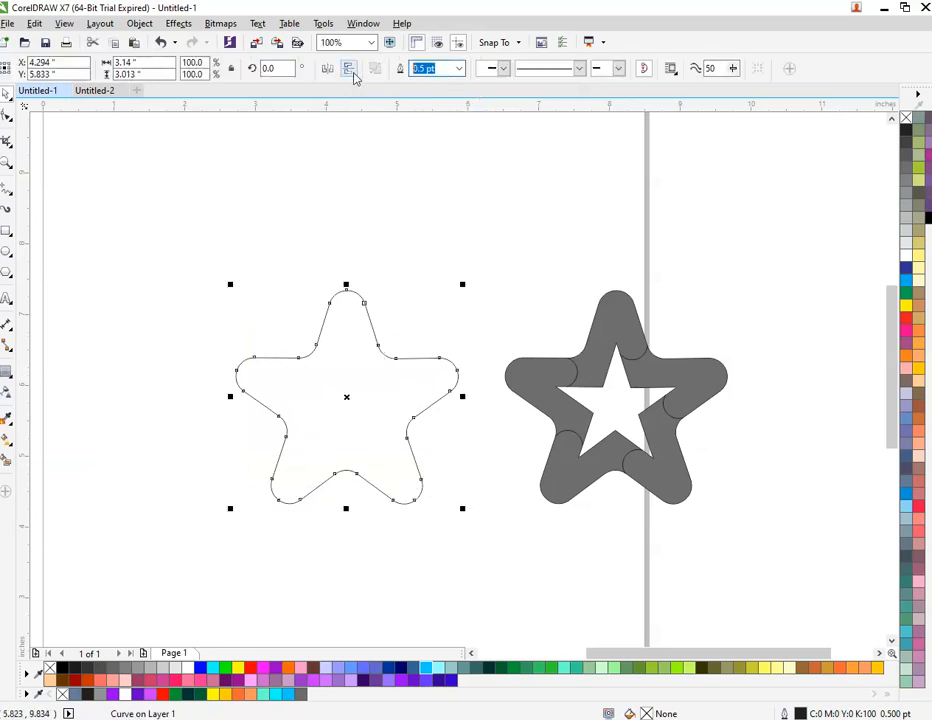
{"action": "type", "text": "2"}
{"action": "key", "text": "Return"}
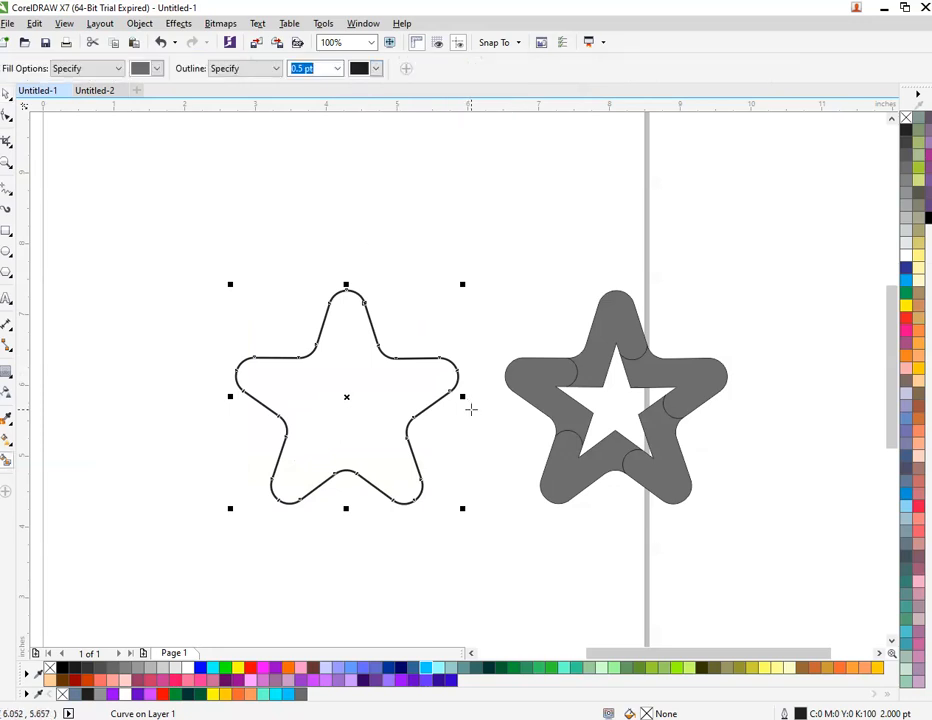
{"action": "left_click_drag", "start_coordinate": [558, 381], "coordinate": [511, 383]}
{"action": "key", "text": "ctrl+z"}
{"action": "left_click", "coordinate": [470, 220]}
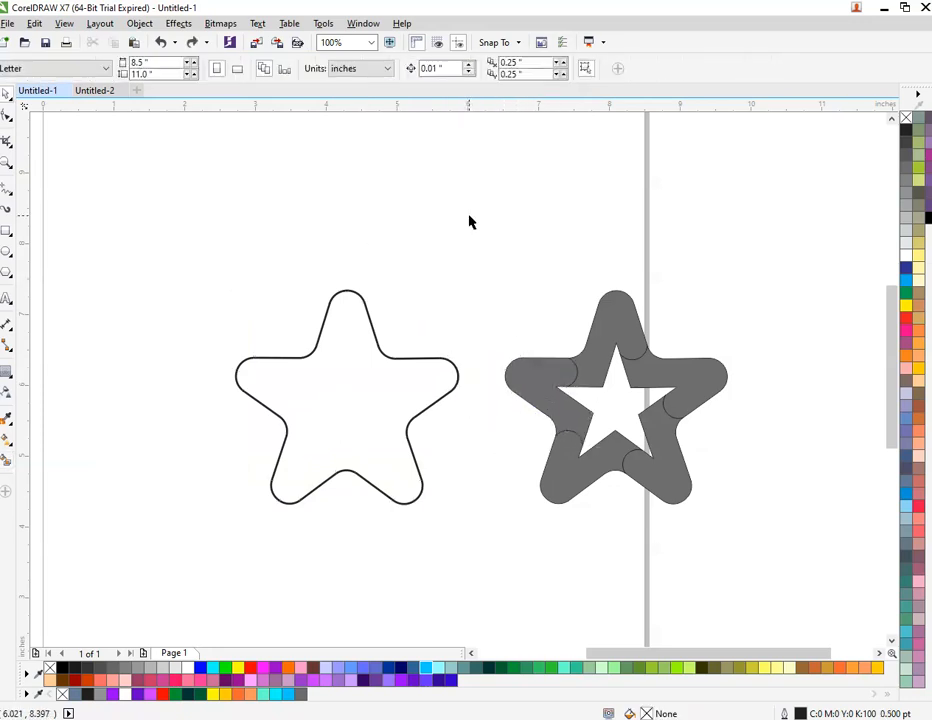
Step: Group the five grey arm pieces and move the group up so it overlaps the outlined star
{"action": "left_click_drag", "start_coordinate": [470, 216], "coordinate": [730, 528]}
{"action": "right_click", "coordinate": [660, 386]}
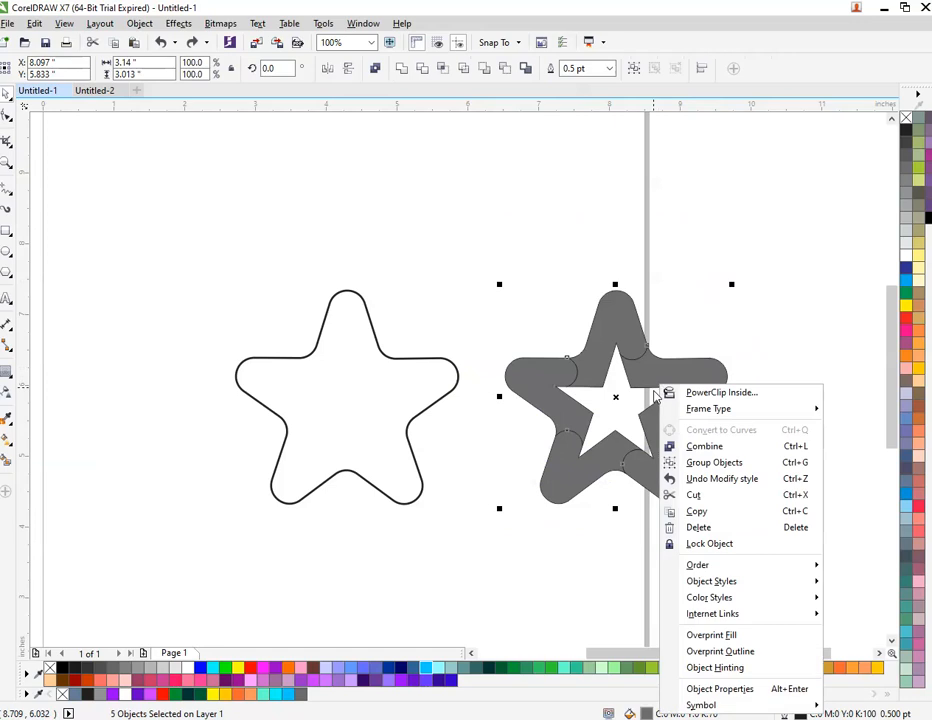
{"action": "left_click", "coordinate": [684, 462]}
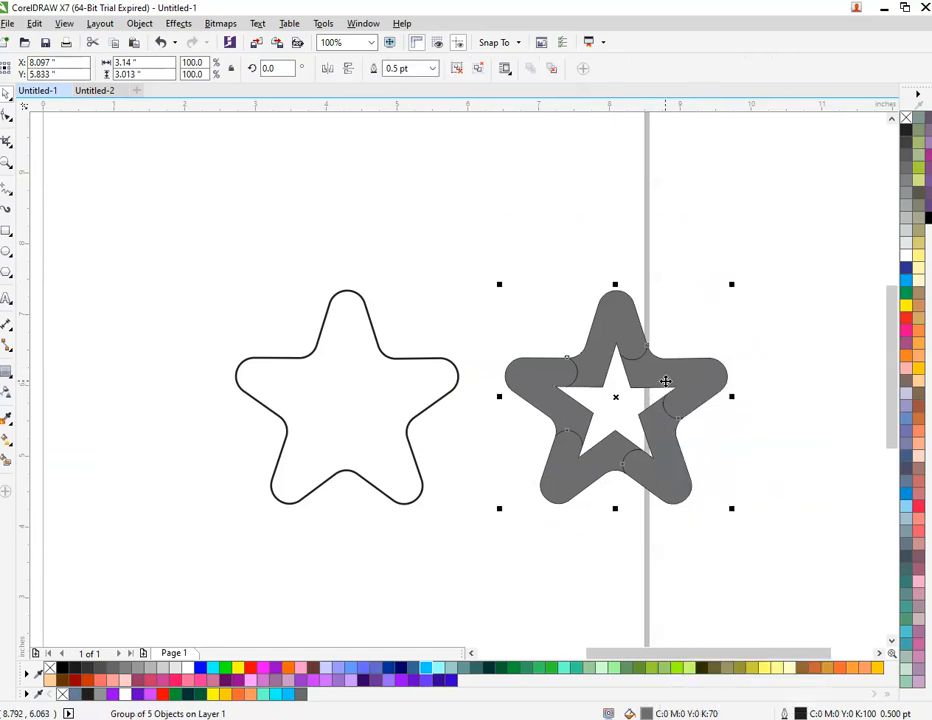
{"action": "left_click_drag", "start_coordinate": [645, 376], "coordinate": [472, 268]}
Step: Bring the 2 pt star outline to the front and align its centre horizontally and vertically with the grey group
{"action": "left_click", "coordinate": [370, 430]}
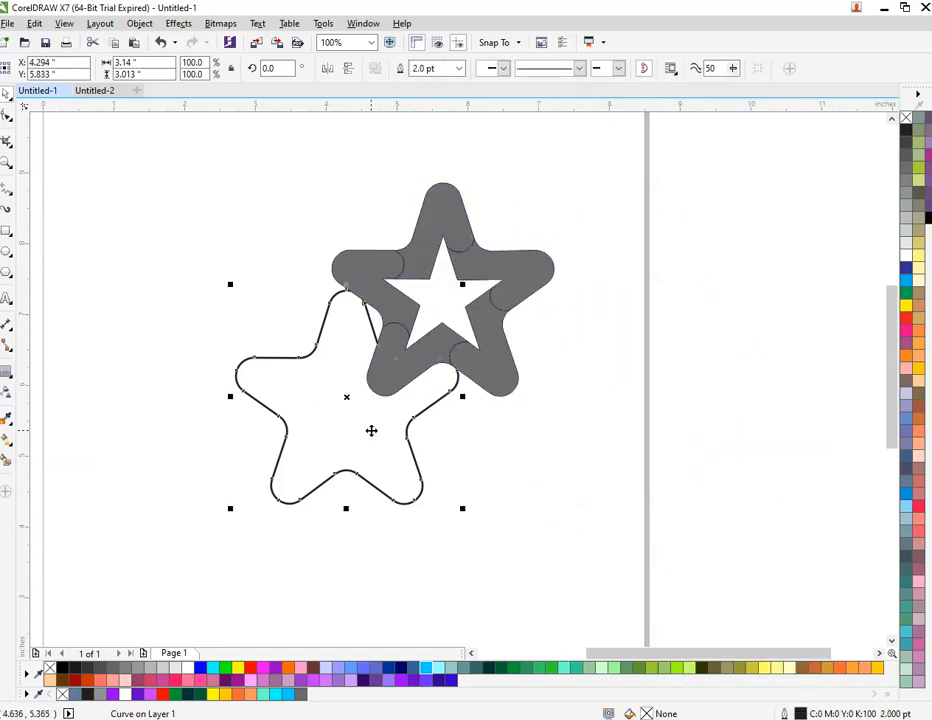
{"action": "key", "text": "shift+Page_Up"}
{"action": "scroll", "coordinate": [432, 265], "scroll_direction": "up", "scroll_amount": 2}
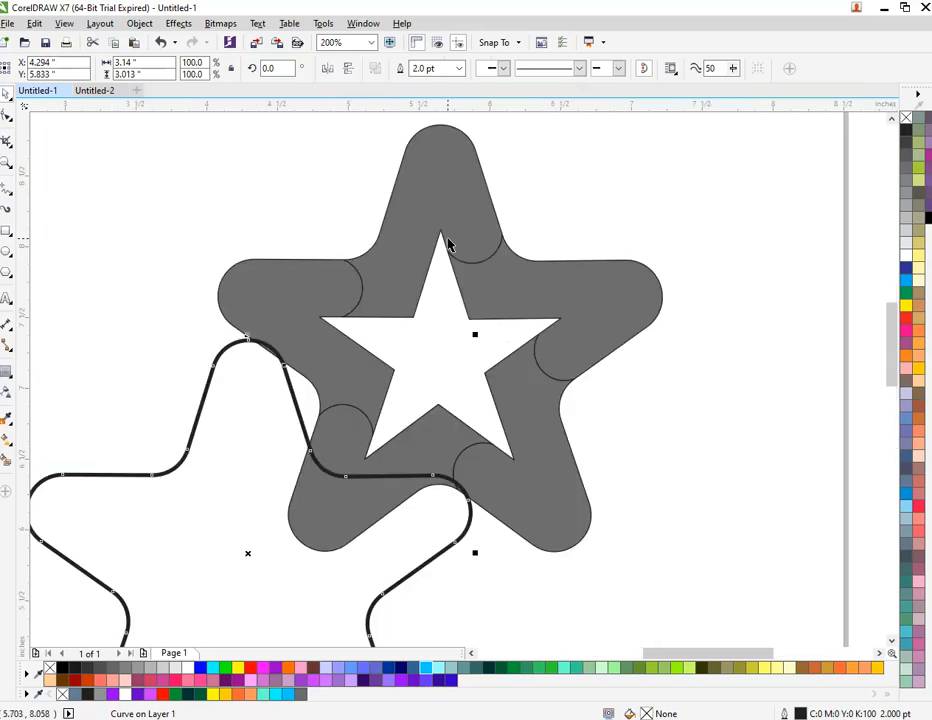
{"action": "left_click", "coordinate": [447, 242], "text": "shift"}
{"action": "key", "text": "c"}
{"action": "key", "text": "e"}
{"action": "scroll", "coordinate": [447, 239], "scroll_direction": "down", "scroll_amount": 2}
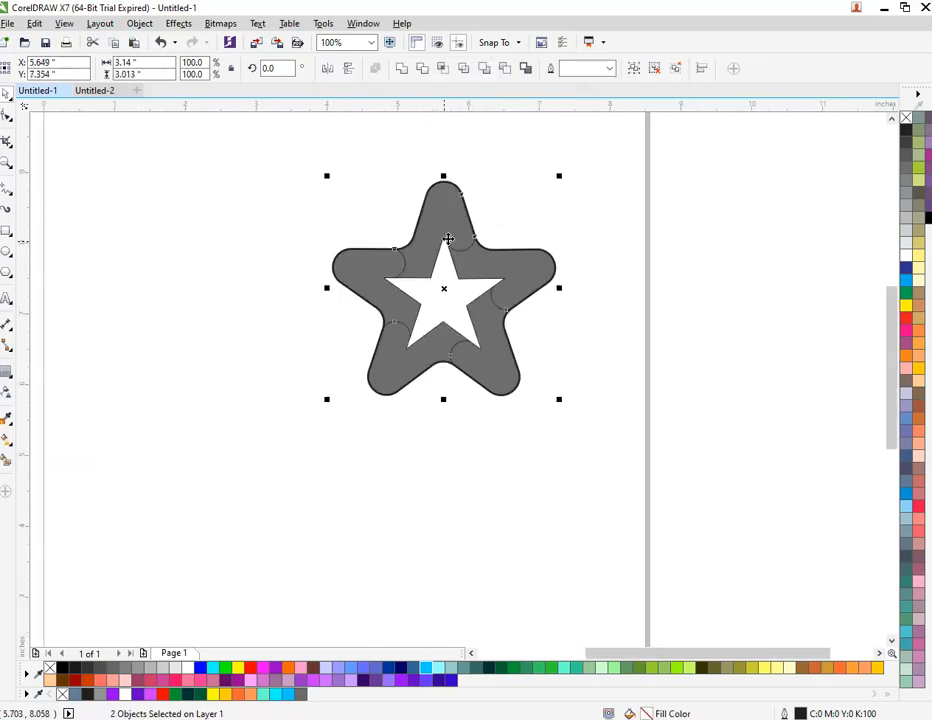
{"action": "left_click", "coordinate": [545, 164]}
Step: Scale the 2 pt star outline about its centre to about 68.9%, roughly 2.162 by 2.075 inches
{"action": "scroll", "coordinate": [465, 190], "scroll_direction": "up", "scroll_amount": 2}
{"action": "left_click", "coordinate": [463, 228]}
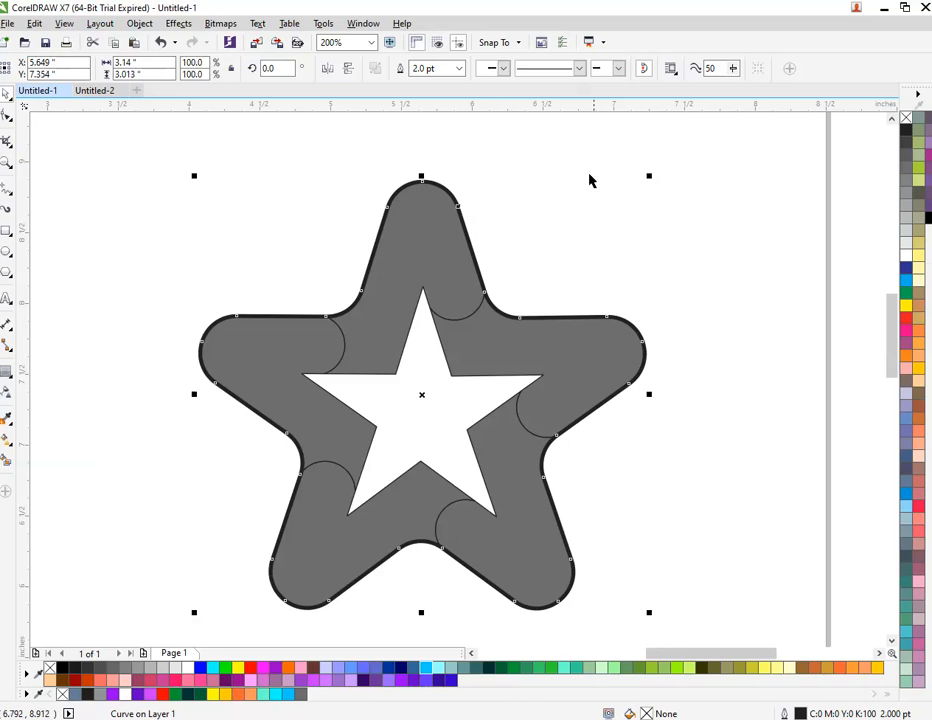
{"action": "left_click_drag", "start_coordinate": [649, 175], "coordinate": [612, 236]}
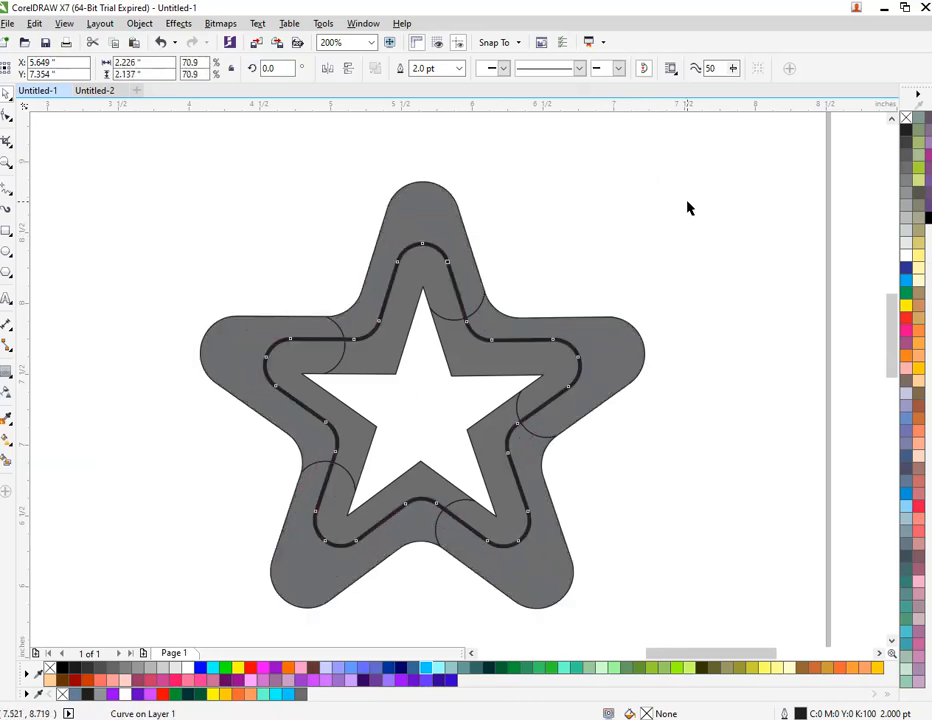
{"action": "left_click", "coordinate": [475, 232]}
{"action": "scroll", "coordinate": [390, 270], "scroll_direction": "up", "scroll_amount": 1}
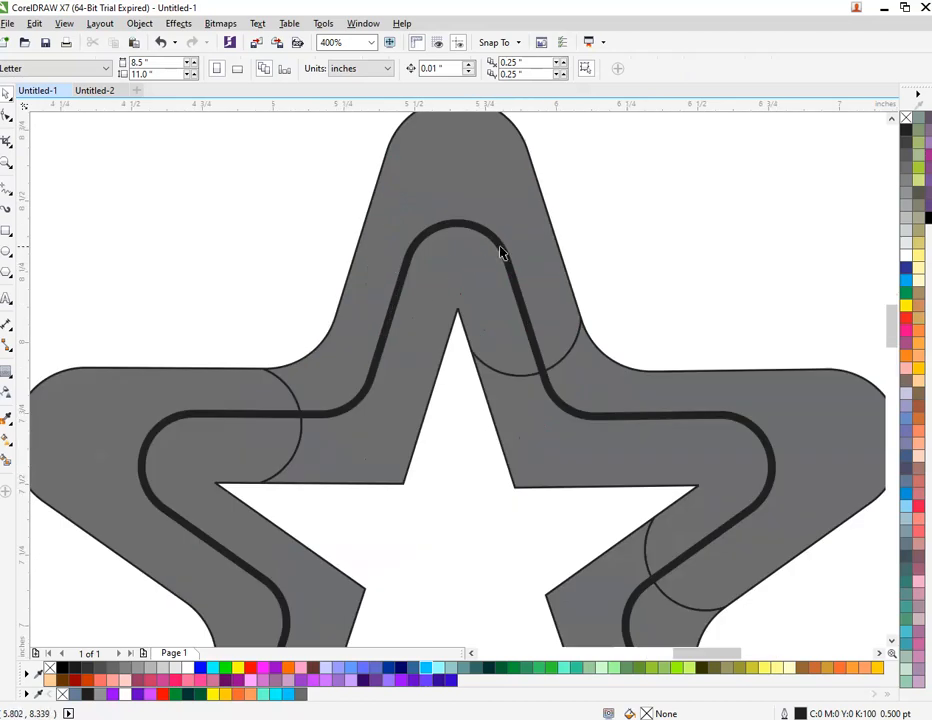
{"action": "left_click", "coordinate": [503, 257]}
{"action": "left_click_drag", "start_coordinate": [775, 217], "coordinate": [766, 229]}
{"action": "scroll", "coordinate": [401, 280], "scroll_direction": "down", "scroll_amount": 1}
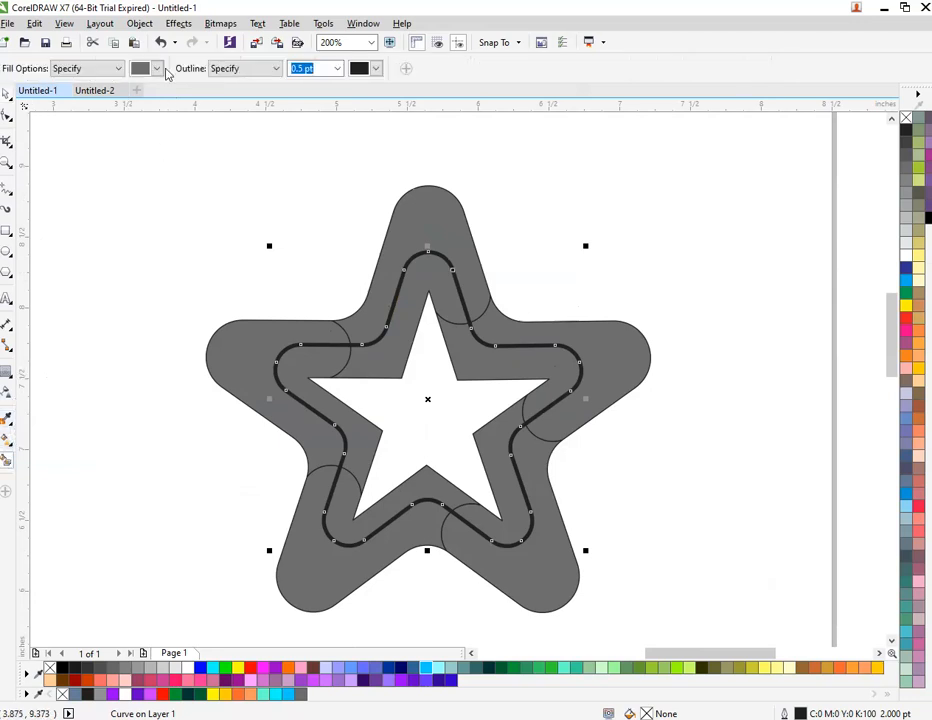
Step: Smart-fill the areas between the 2 pt star outline and the inner star opening with 40% black
{"action": "left_click", "coordinate": [157, 68]}
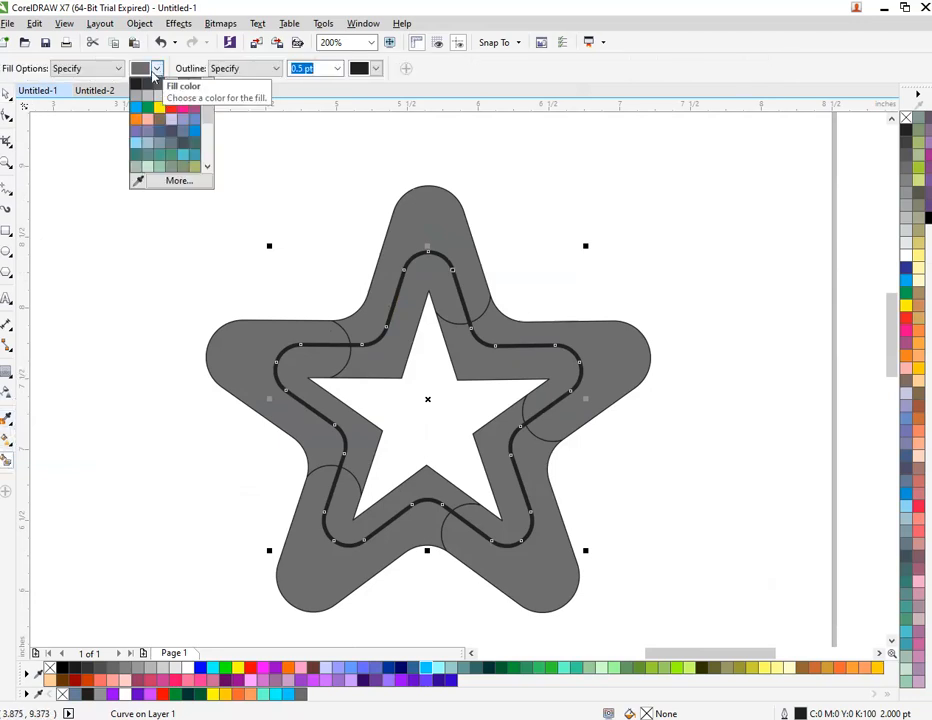
{"action": "left_click", "coordinate": [142, 97]}
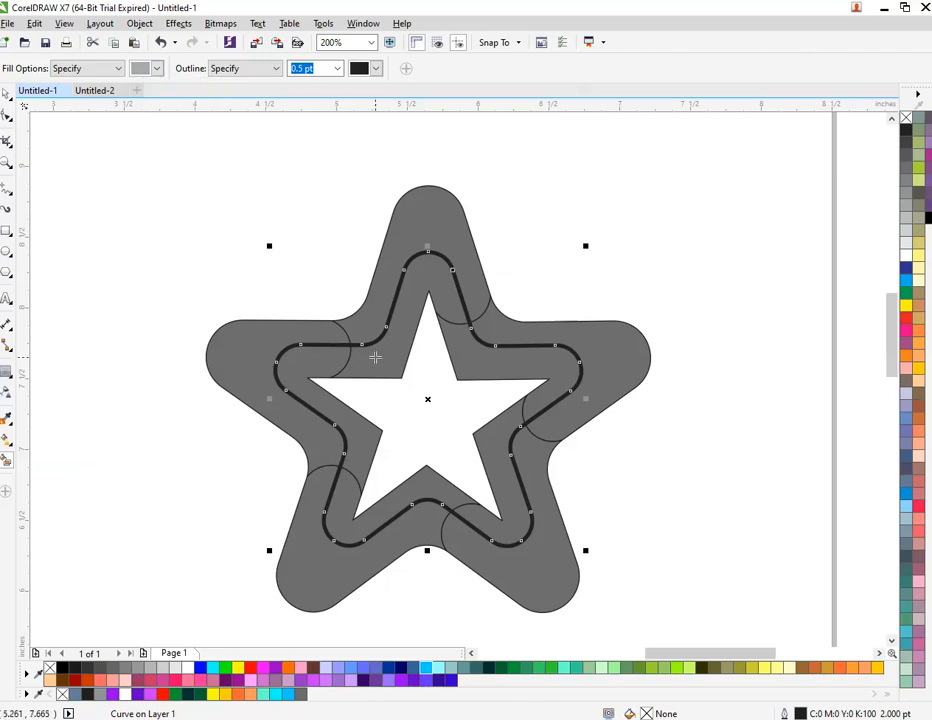
{"action": "left_click", "coordinate": [330, 364]}
{"action": "left_click", "coordinate": [461, 358]}
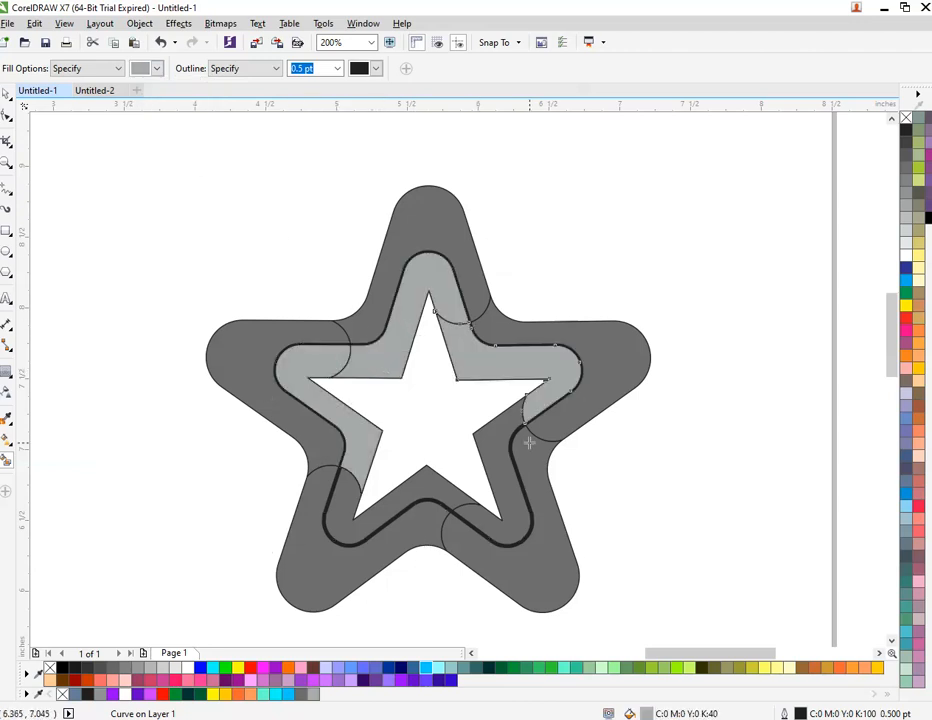
{"action": "left_click", "coordinate": [508, 446]}
{"action": "left_click", "coordinate": [420, 480]}
{"action": "key", "text": "space"}
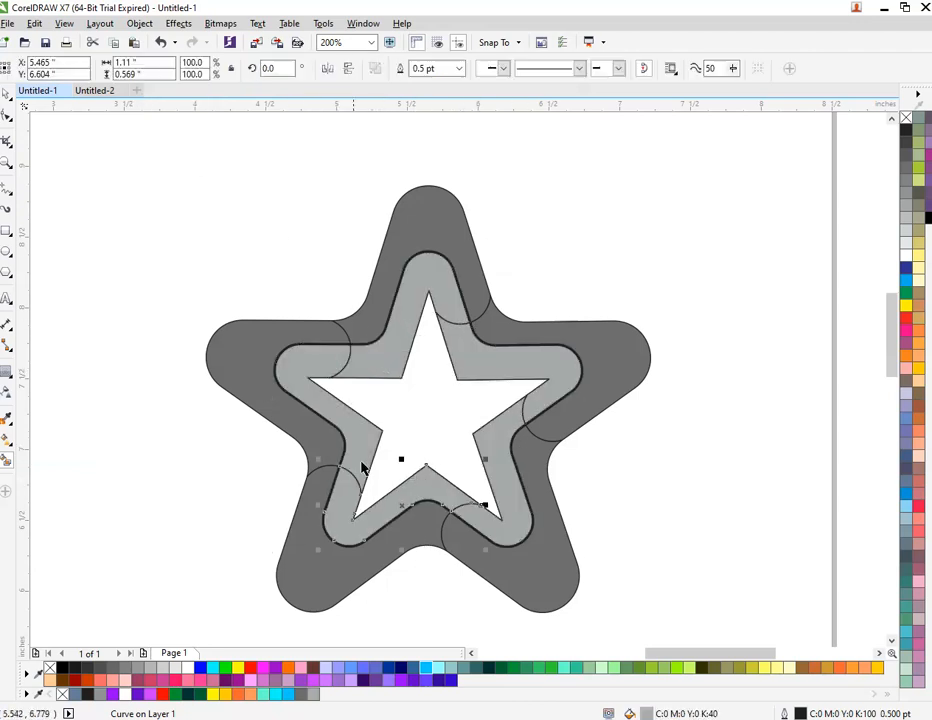
{"action": "left_click", "coordinate": [95, 367]}
Step: Undo all the 40% black fills around the inner star opening
{"action": "key", "text": "ctrl+z"}
{"action": "key", "text": "ctrl+z"}
{"action": "key", "text": "ctrl+z"}
{"action": "key", "text": "ctrl+z"}
{"action": "key", "text": "ctrl+z"}
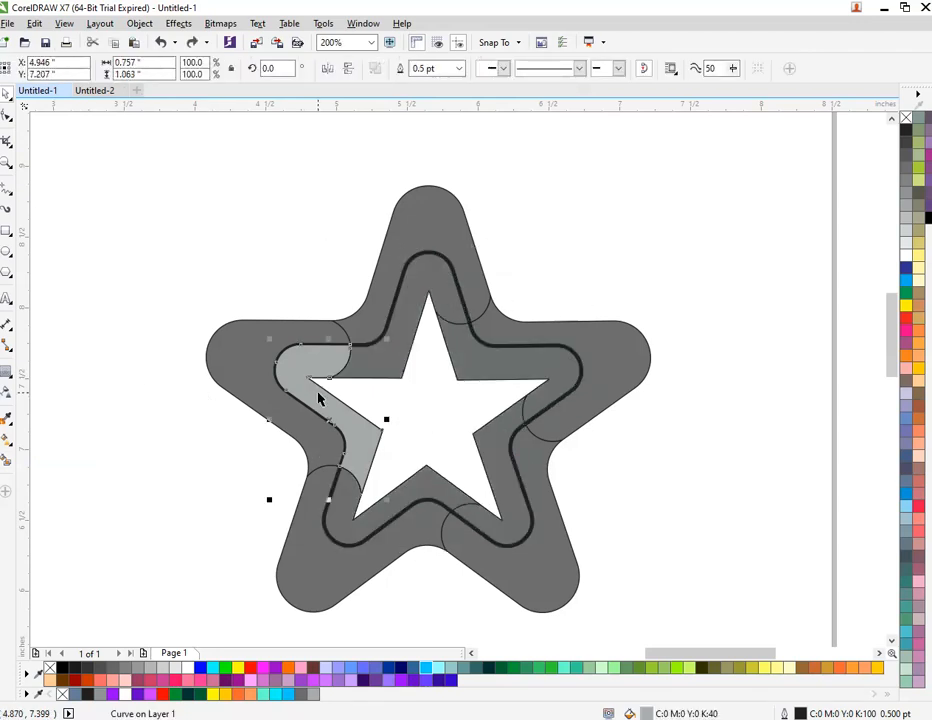
{"action": "left_click", "coordinate": [591, 214]}
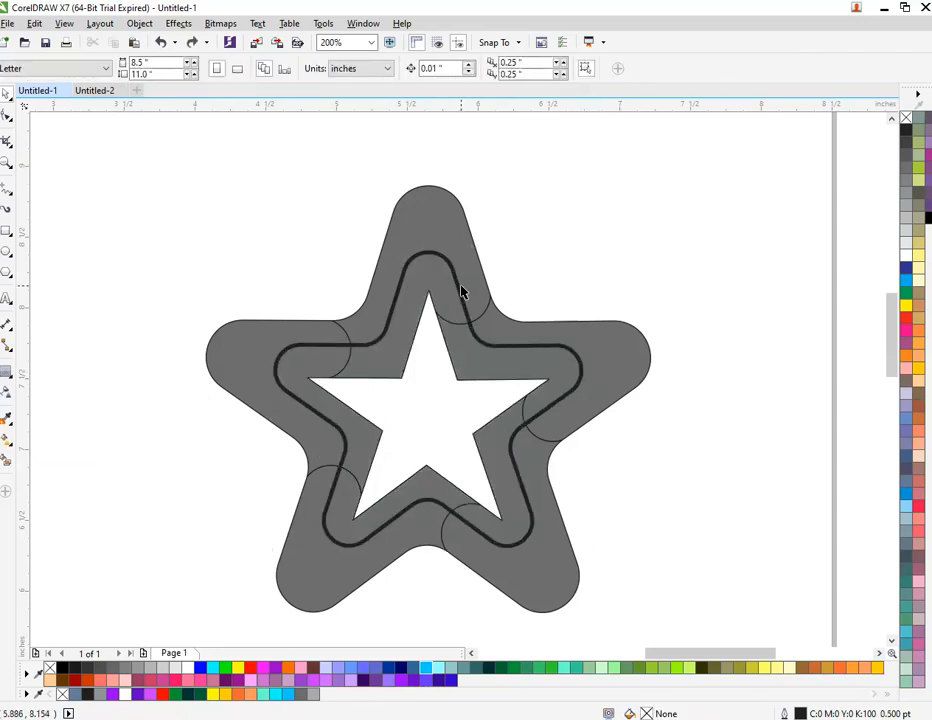
Step: Enlarge the 2 pt star outline about its centre to about 72.3%, roughly 2.271 by 2.18 inches
{"action": "scroll", "coordinate": [458, 293], "scroll_direction": "up", "scroll_amount": 1}
{"action": "left_click", "coordinate": [456, 293]}
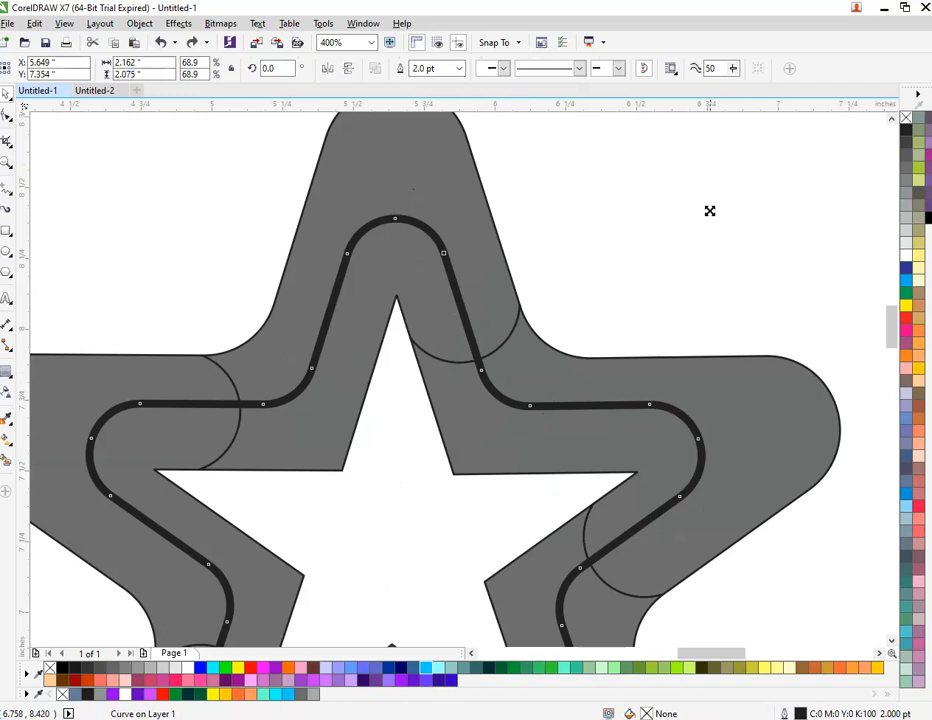
{"action": "left_click_drag", "start_coordinate": [709, 210], "coordinate": [726, 196]}
{"action": "scroll", "coordinate": [391, 239], "scroll_direction": "down", "scroll_amount": 1}
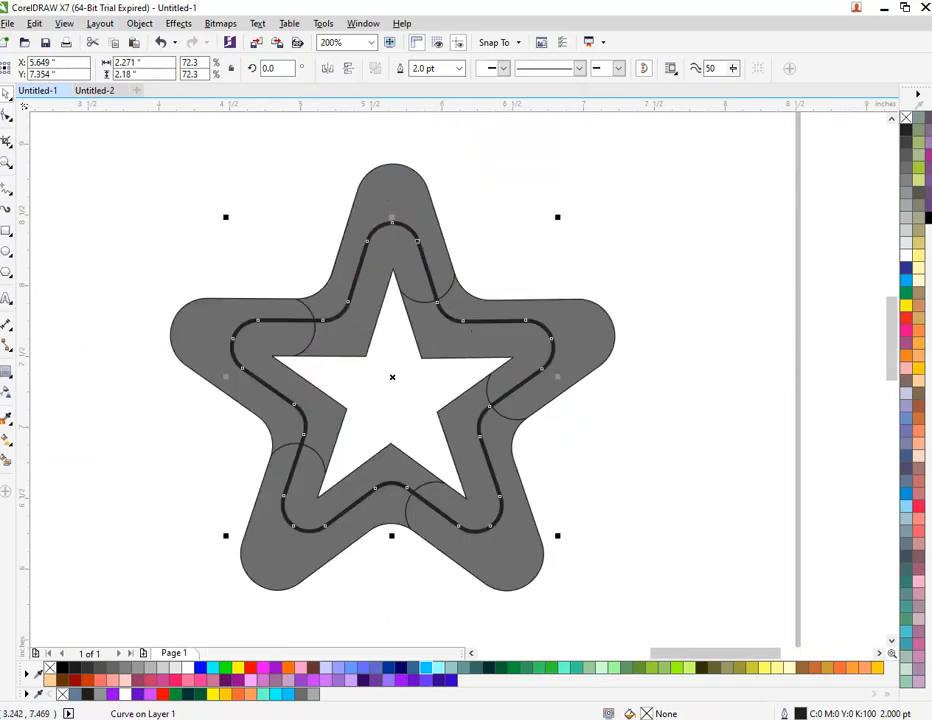
Step: Smart-fill the five areas between the 2 pt star outline and the inner star opening with 40% black
{"action": "left_click", "coordinate": [9, 454]}
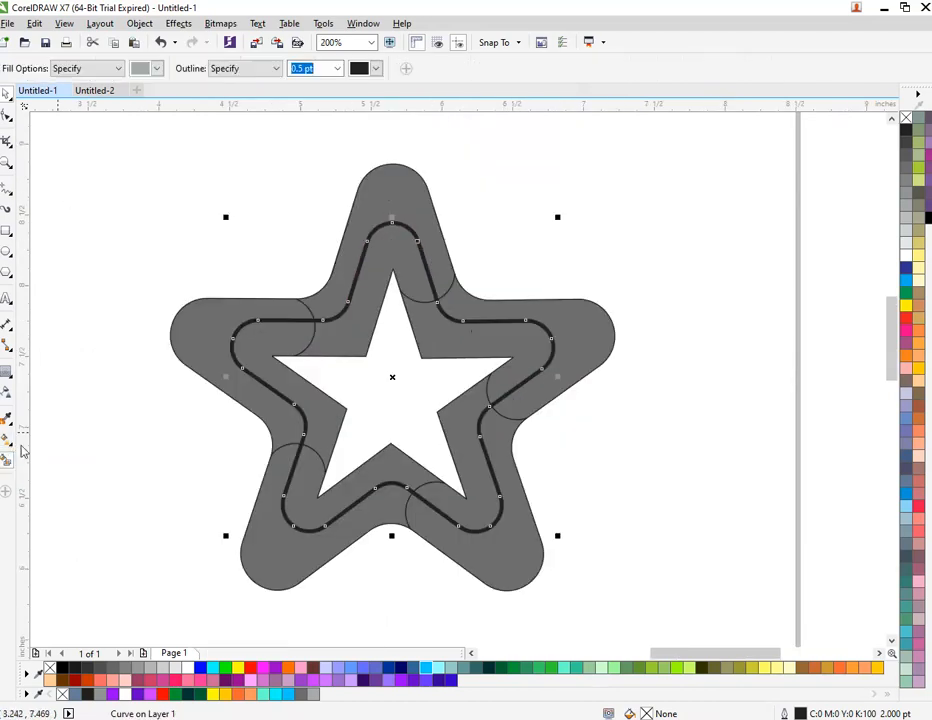
{"action": "left_click", "coordinate": [335, 338]}
{"action": "left_click", "coordinate": [395, 255]}
{"action": "left_click", "coordinate": [308, 470]}
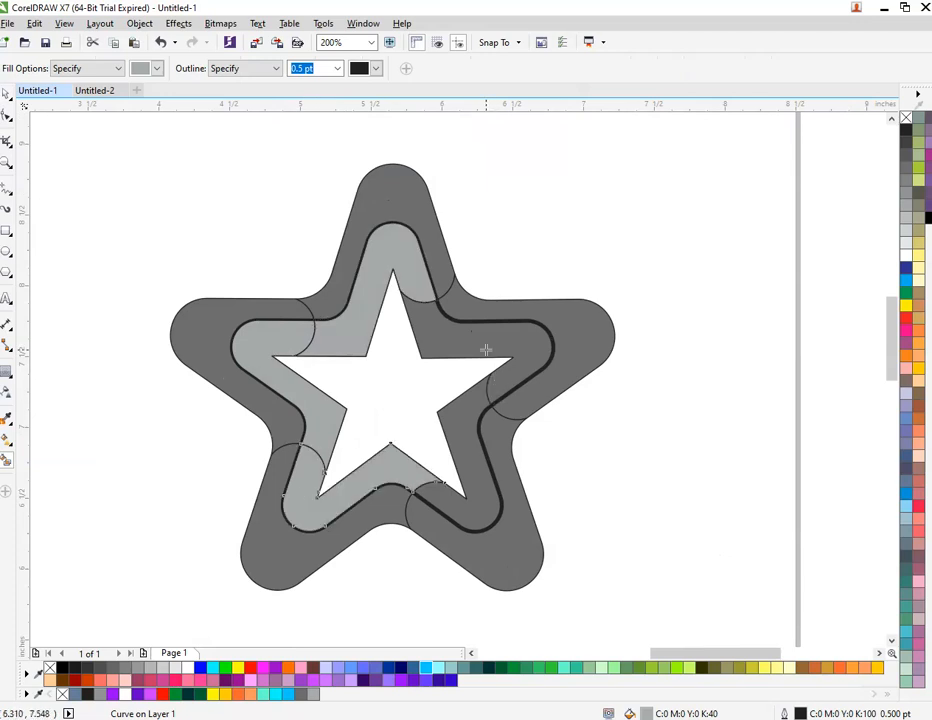
{"action": "left_click", "coordinate": [485, 349]}
{"action": "left_click", "coordinate": [470, 427]}
{"action": "key", "text": "space"}
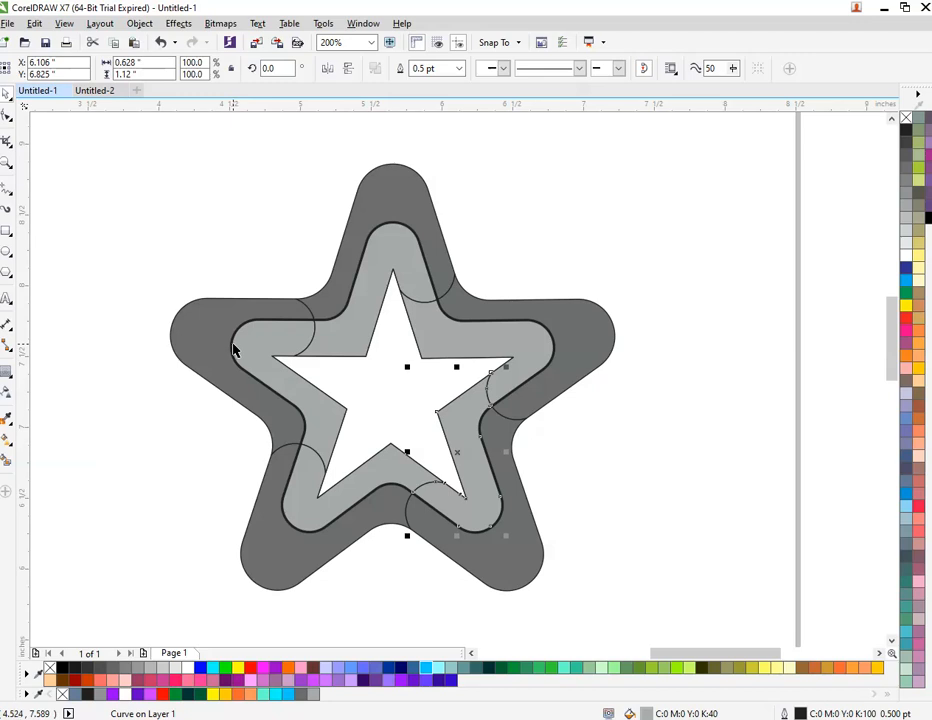
{"action": "left_click", "coordinate": [232, 342]}
{"action": "key", "text": "Delete"}
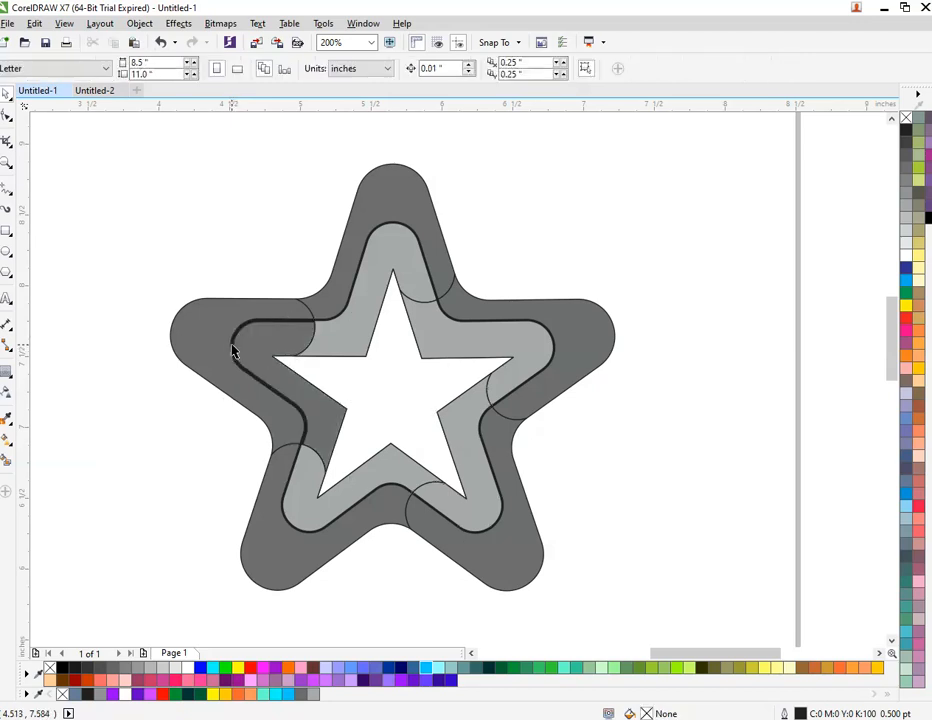
{"action": "left_click", "coordinate": [232, 341]}
{"action": "scroll", "coordinate": [243, 316], "scroll_direction": "up", "scroll_amount": 3}
{"action": "key", "text": "Escape"}
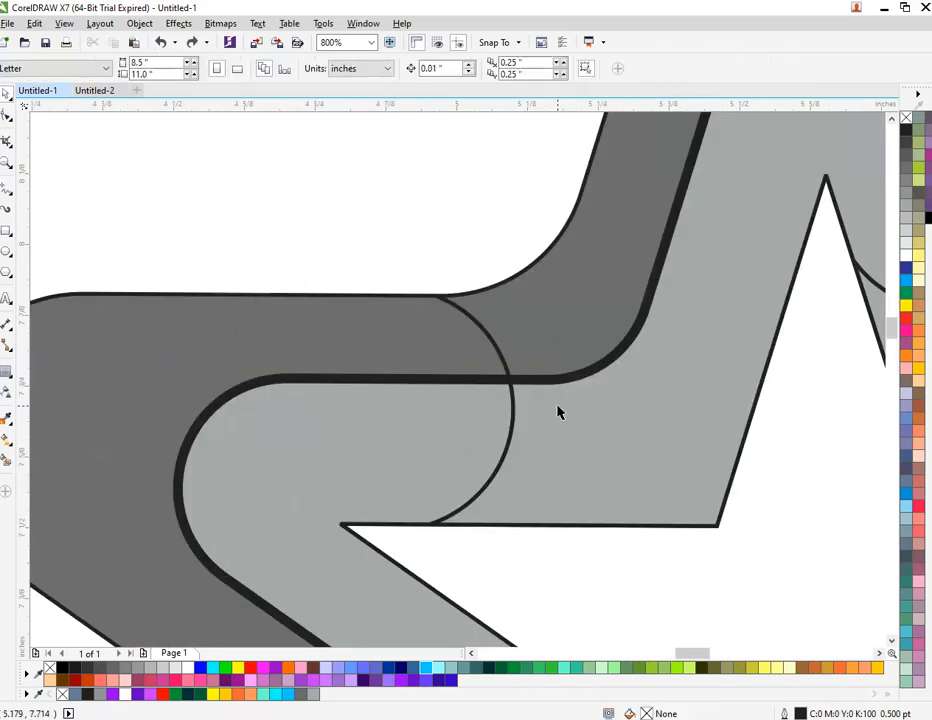
Step: Delete the 2 pt star outline, keeping the light grey inner band pieces
{"action": "left_click", "coordinate": [558, 382]}
{"action": "scroll", "coordinate": [427, 327], "scroll_direction": "down", "scroll_amount": 2}
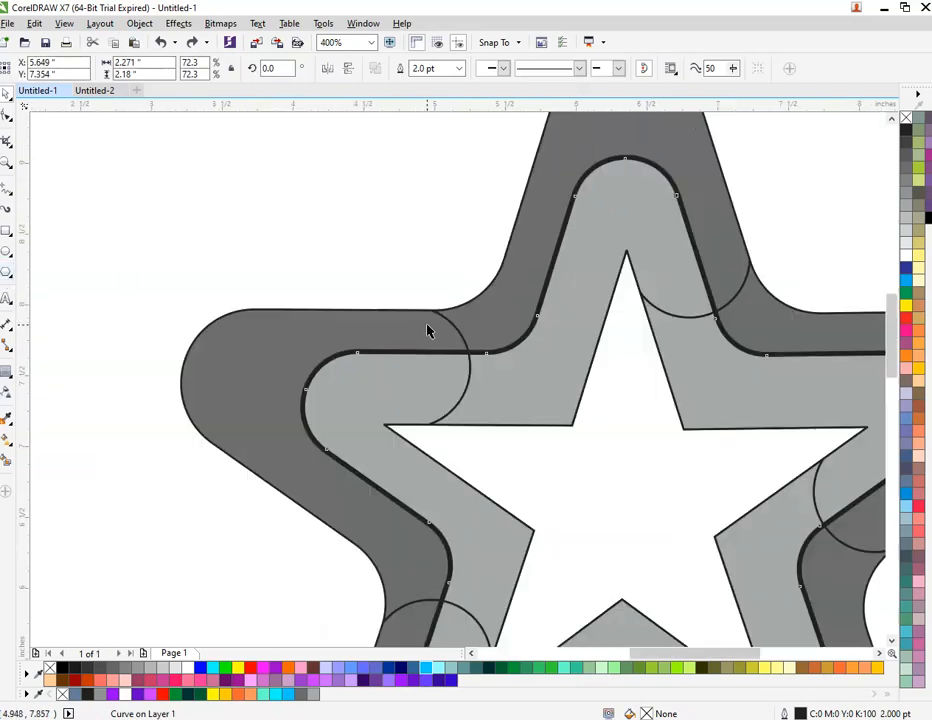
{"action": "key", "text": "Escape"}
{"action": "scroll", "coordinate": [713, 366], "scroll_direction": "up", "scroll_amount": 2}
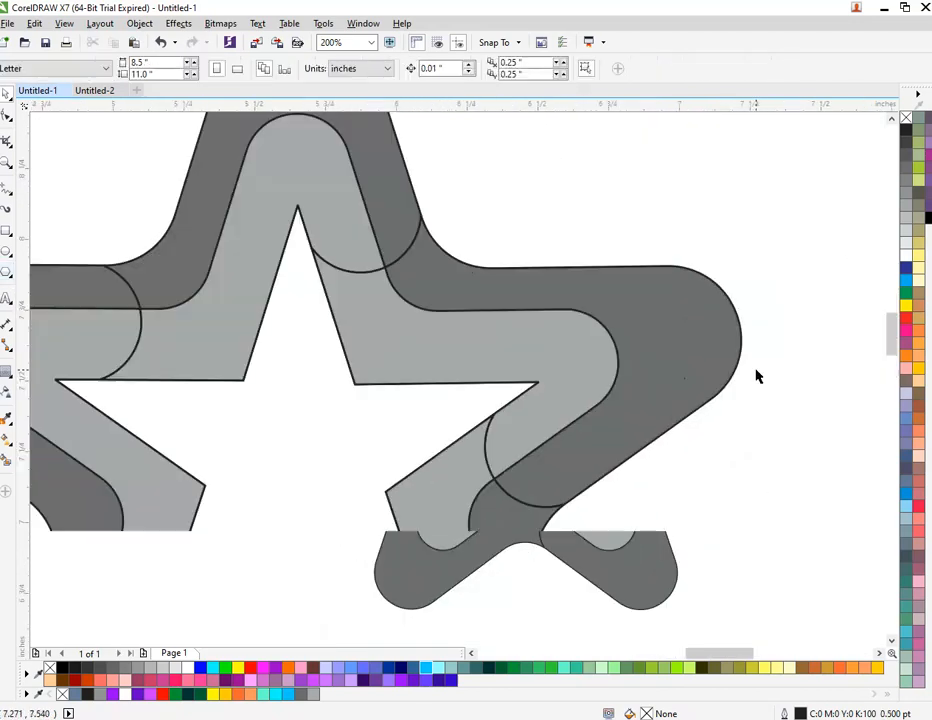
{"action": "scroll", "coordinate": [755, 377], "scroll_direction": "down", "scroll_amount": 2}
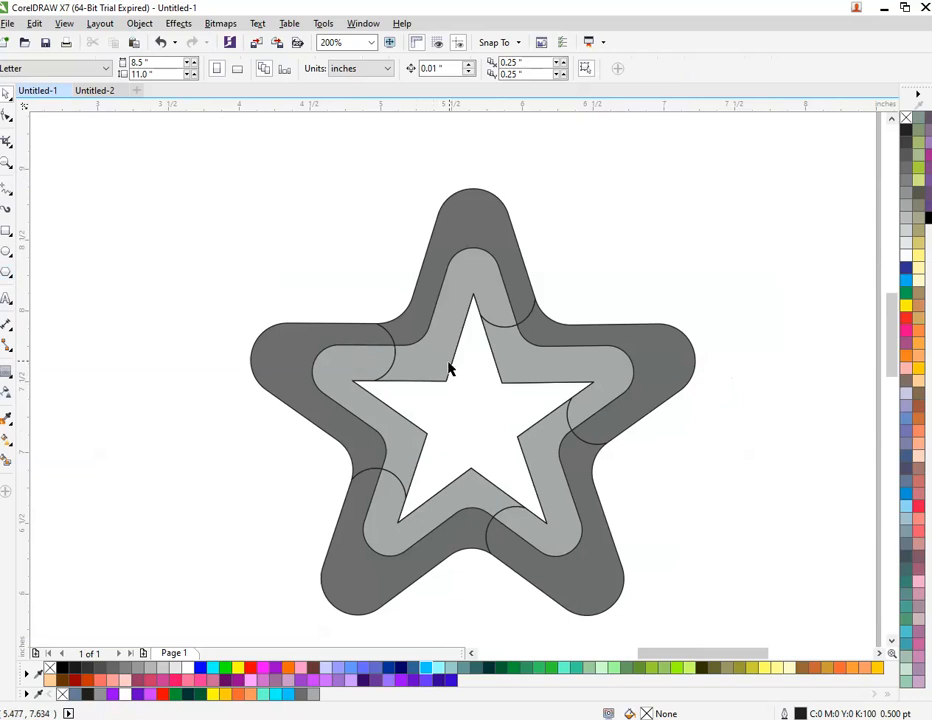
Step: Fill the top arm's inner band with a linear gradient from Deep River purple at its lower-left end to Neon Purple
{"action": "left_click", "coordinate": [480, 303]}
{"action": "left_click", "coordinate": [7, 459]}
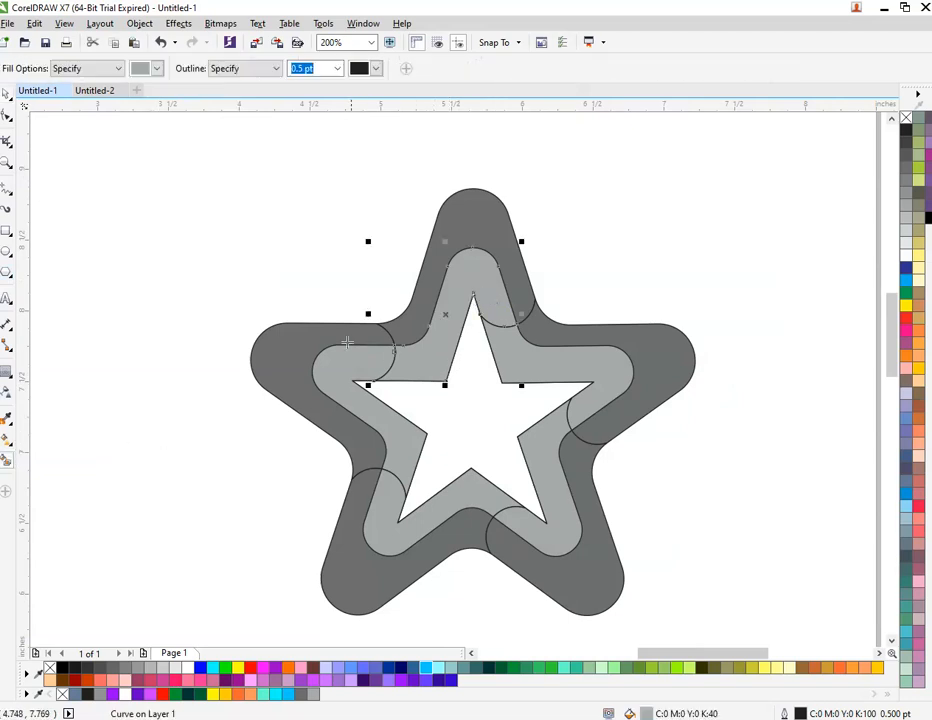
{"action": "left_click", "coordinate": [415, 366]}
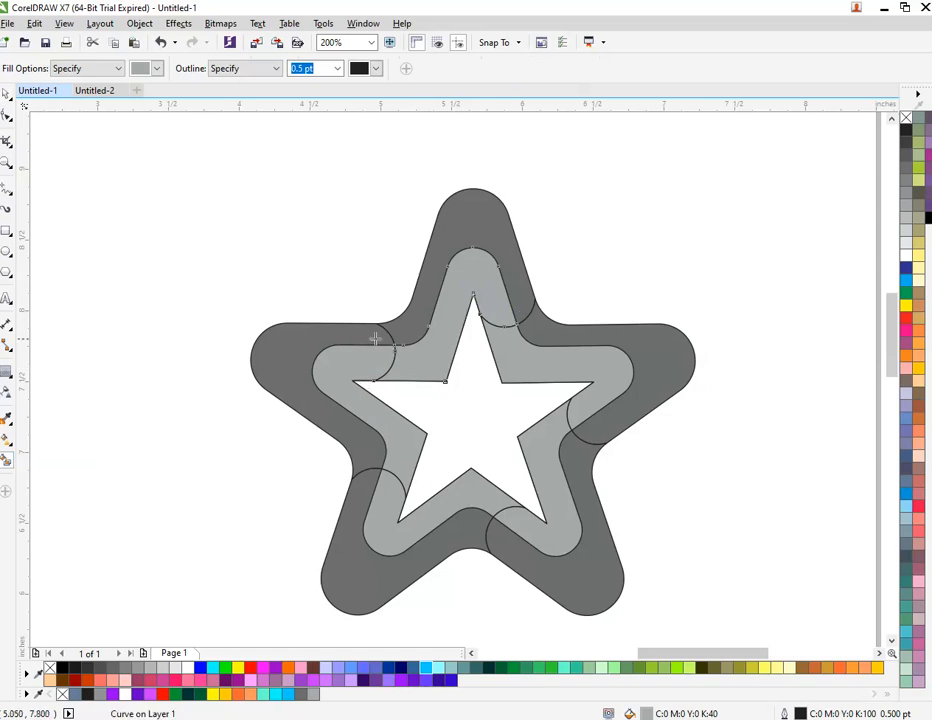
{"action": "left_click", "coordinate": [7, 438]}
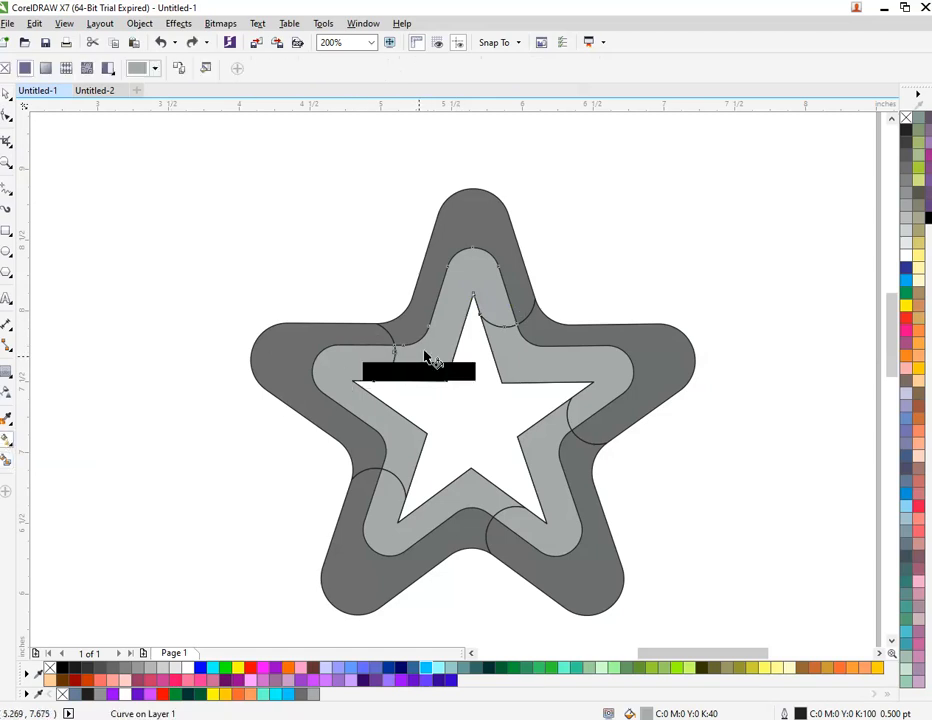
{"action": "left_click_drag", "start_coordinate": [508, 294], "coordinate": [504, 321]}
{"action": "scroll", "coordinate": [503, 291], "scroll_direction": "up", "scroll_amount": 1}
{"action": "left_click_drag", "start_coordinate": [332, 419], "coordinate": [352, 377]}
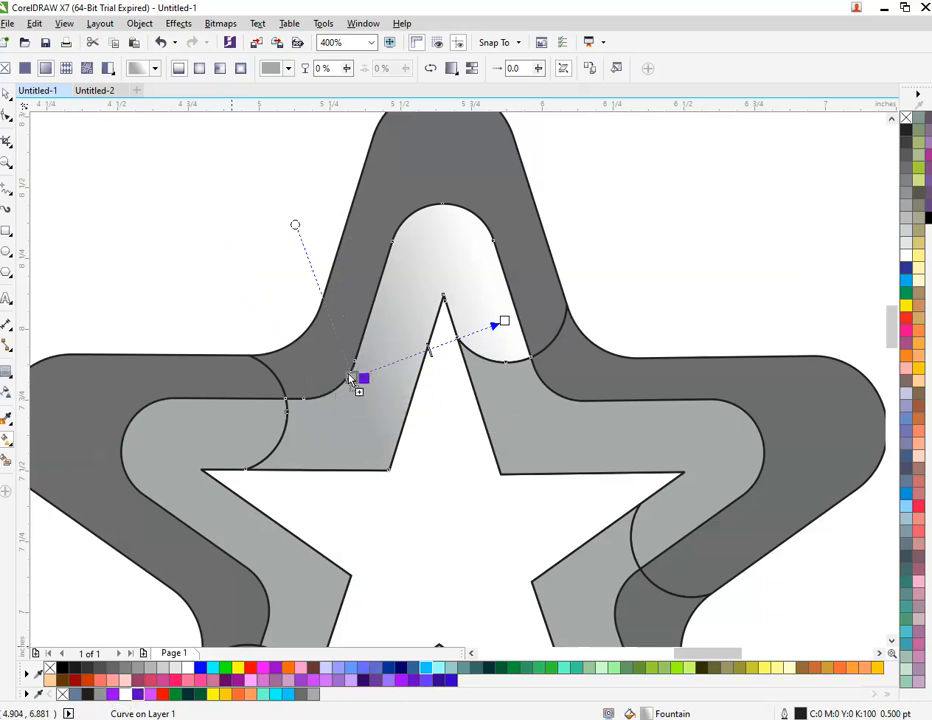
{"action": "left_click_drag", "start_coordinate": [352, 378], "coordinate": [352, 377]}
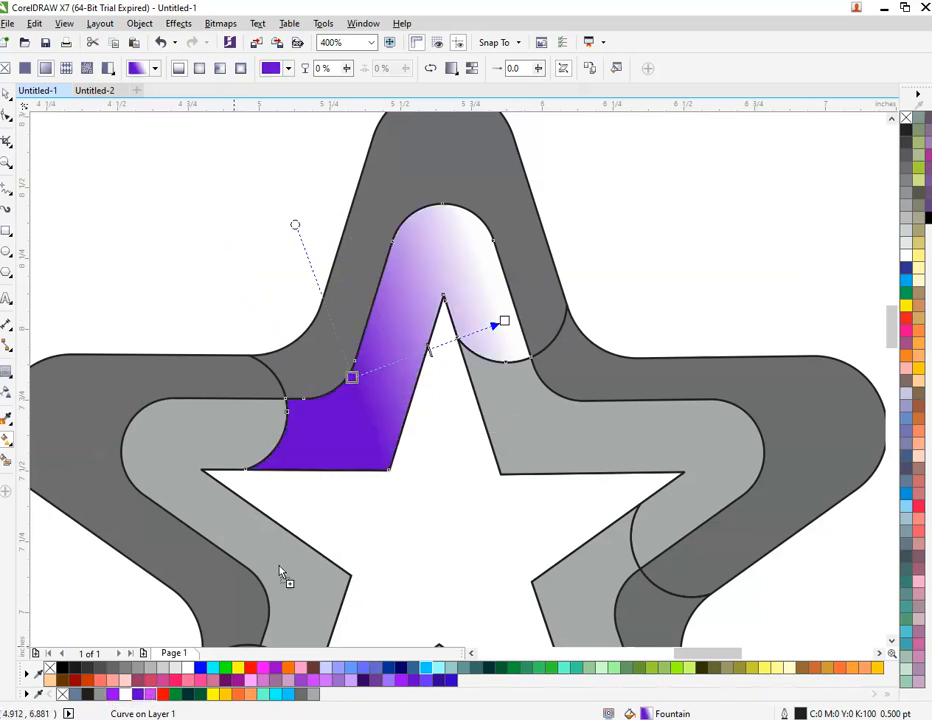
{"action": "left_click_drag", "start_coordinate": [507, 327], "coordinate": [497, 326]}
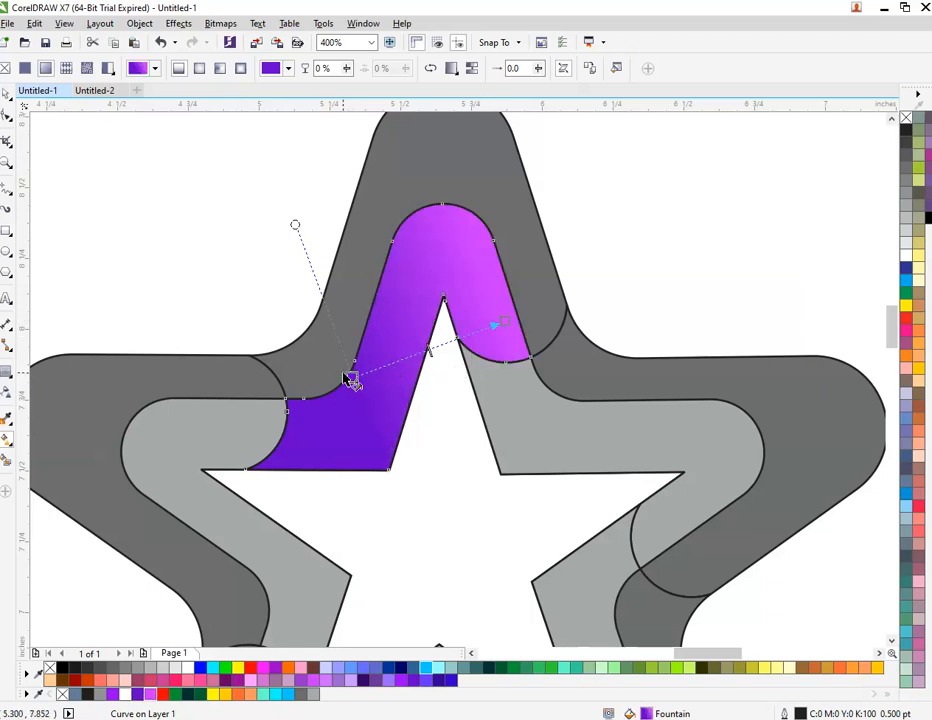
{"action": "left_click_drag", "start_coordinate": [351, 378], "coordinate": [296, 418]}
{"action": "left_click", "coordinate": [424, 275]}
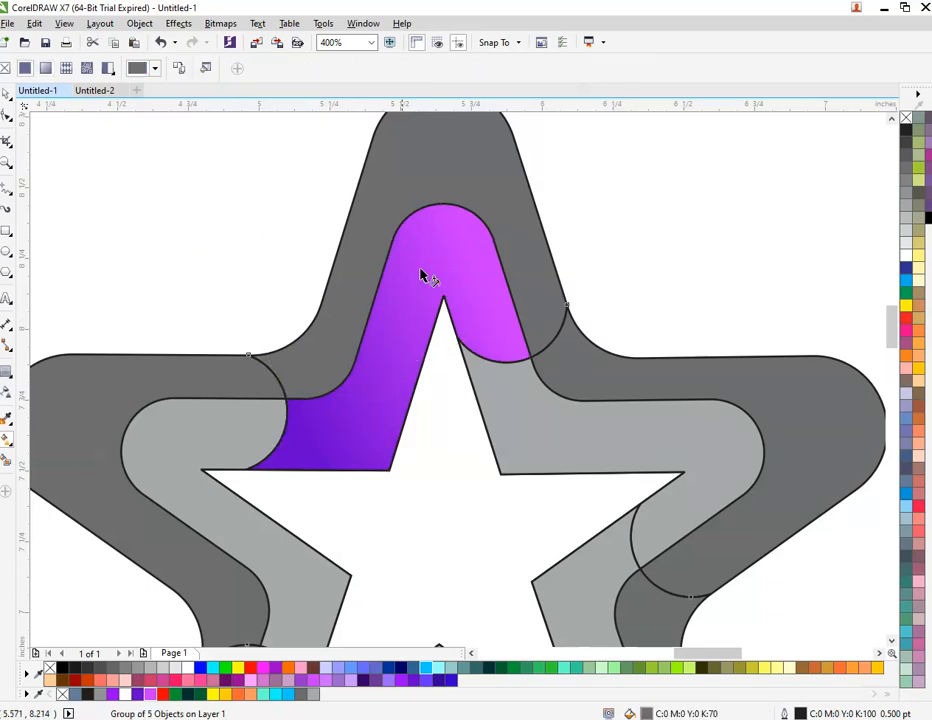
{"action": "left_click", "coordinate": [152, 695]}
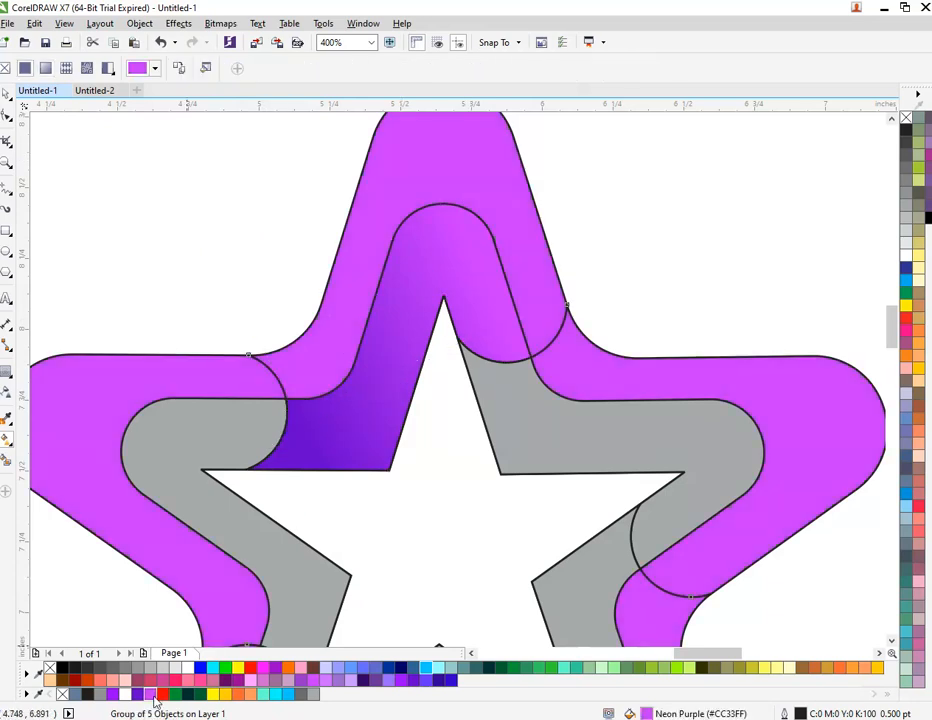
{"action": "key", "text": "ctrl+z"}
Step: Ungroup the five dark grey arm pieces and clear the selection
{"action": "key", "text": "space"}
{"action": "scroll", "coordinate": [387, 439], "scroll_direction": "down", "scroll_amount": 2}
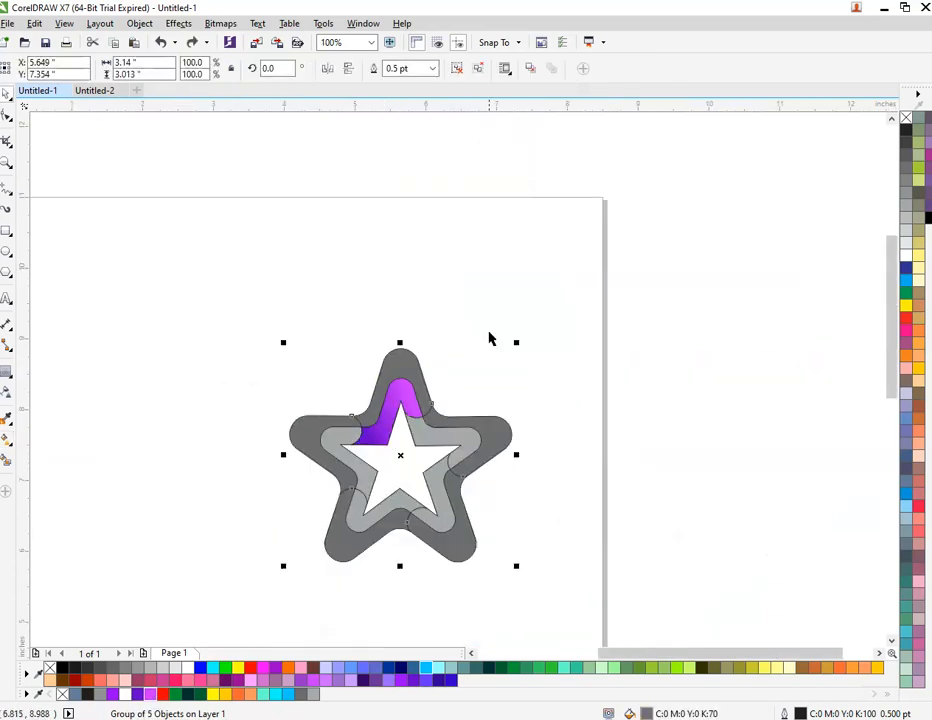
{"action": "left_click", "coordinate": [489, 339]}
{"action": "left_click", "coordinate": [427, 392]}
{"action": "scroll", "coordinate": [427, 389], "scroll_direction": "up", "scroll_amount": 1}
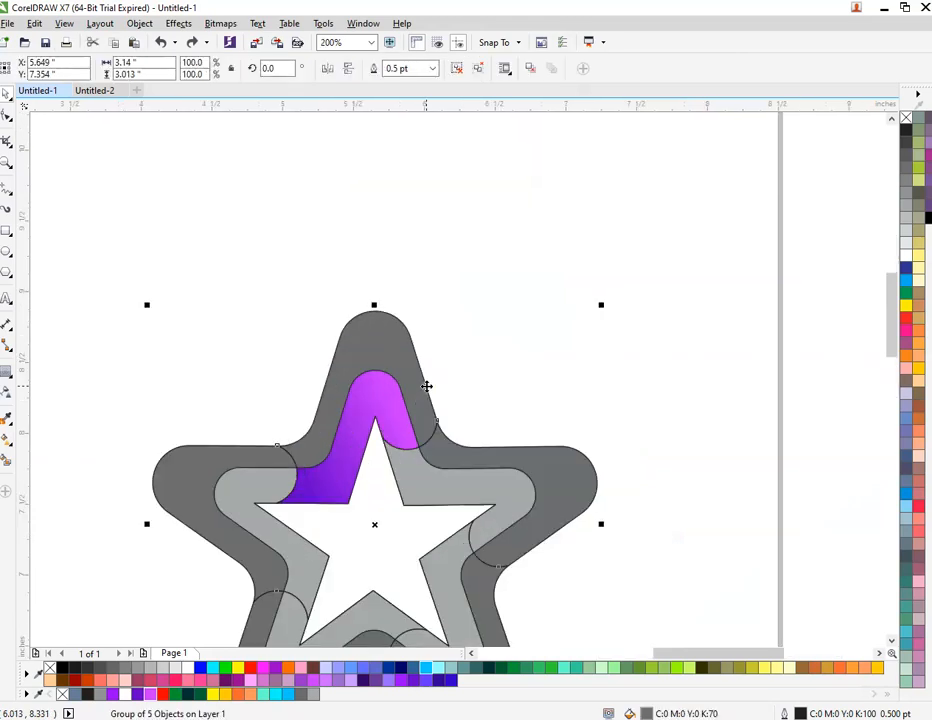
{"action": "right_click", "coordinate": [400, 352]}
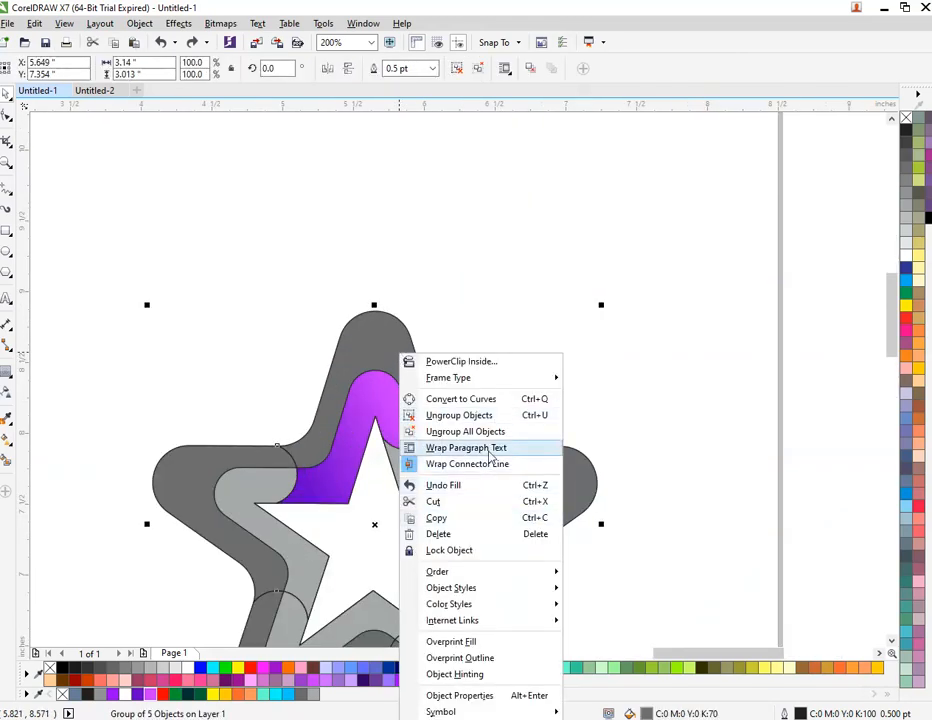
{"action": "left_click", "coordinate": [468, 415]}
{"action": "left_click", "coordinate": [524, 352]}
Step: Fill the dark grey top arm piece with solid Deep River purple (#6600CC)
{"action": "left_click_drag", "start_coordinate": [418, 362], "coordinate": [429, 280]}
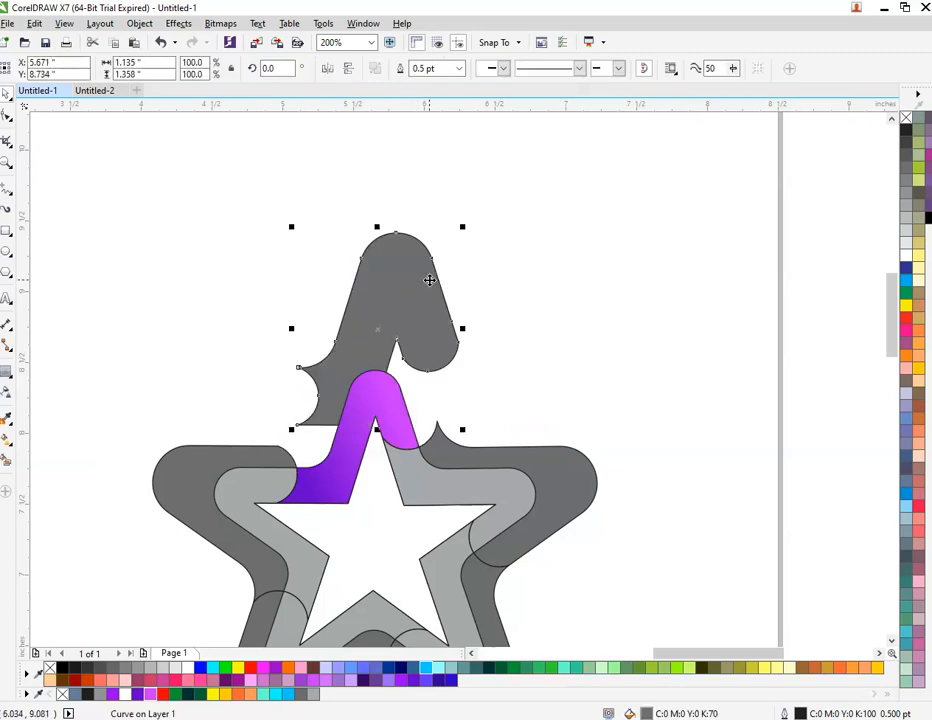
{"action": "key", "text": "ctrl+z"}
{"action": "left_click", "coordinate": [150, 695]}
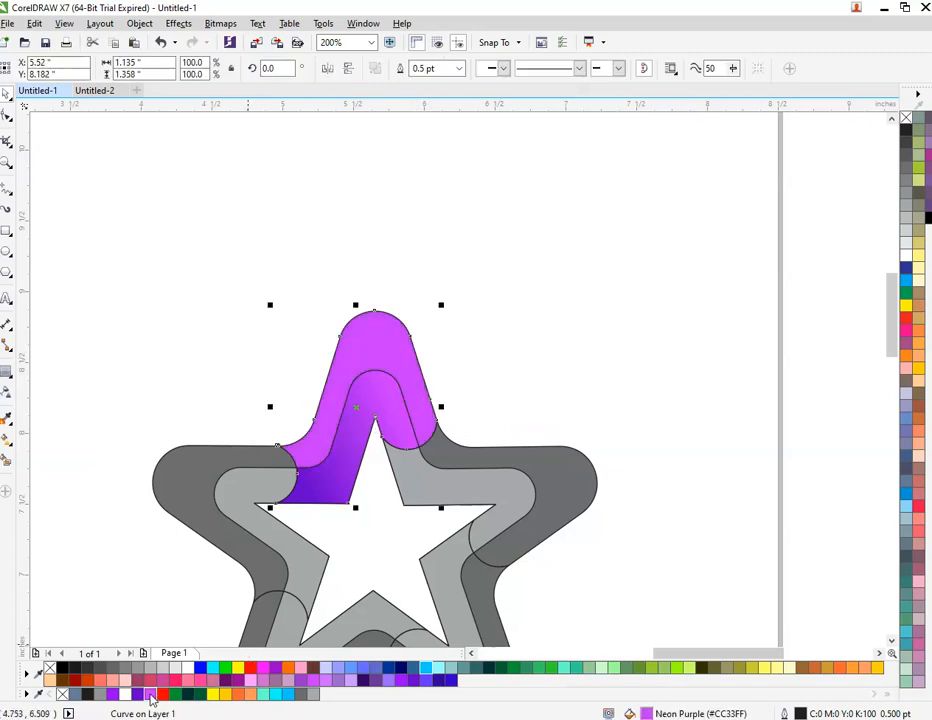
{"action": "left_click", "coordinate": [137, 694]}
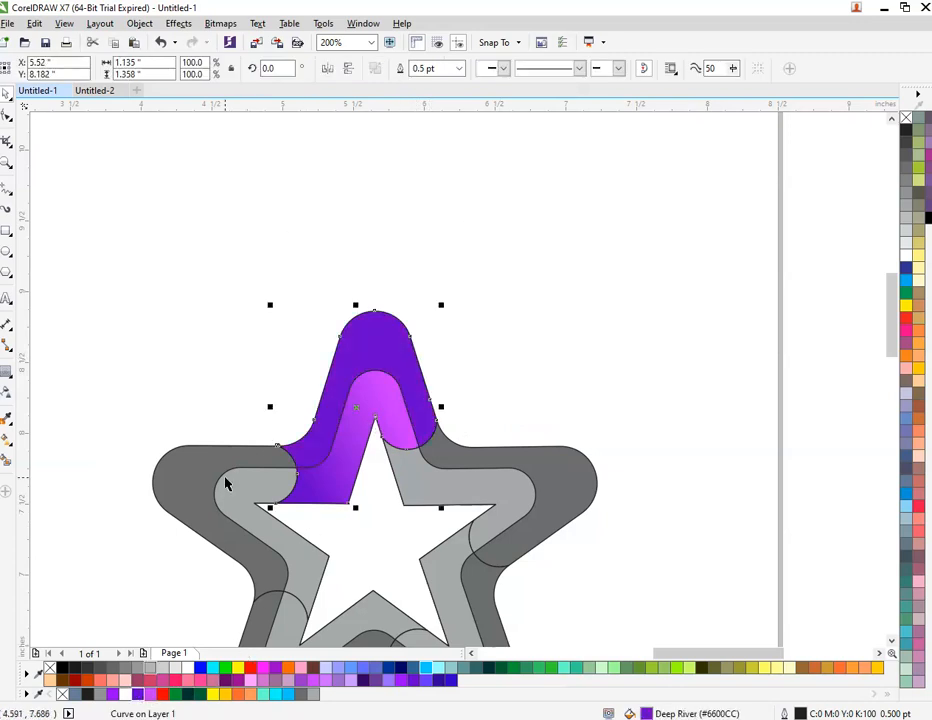
{"action": "scroll", "coordinate": [187, 580], "scroll_direction": "up", "scroll_amount": 1}
{"action": "scroll", "coordinate": [187, 580], "scroll_direction": "down", "scroll_amount": 1}
Step: Fill the upper-right arm's inner band with a linear gradient from dark red to red, and its outer piece with solid red (#FF0000)
{"action": "left_click", "coordinate": [499, 362]}
{"action": "scroll", "coordinate": [488, 556], "scroll_direction": "up", "scroll_amount": 1}
{"action": "left_click", "coordinate": [488, 556]}
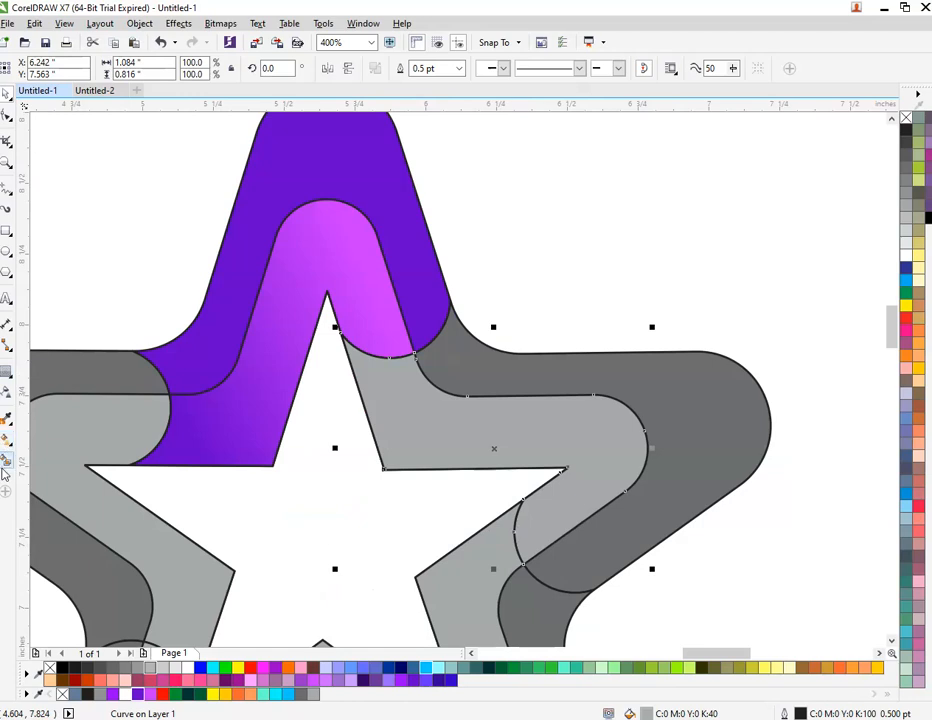
{"action": "left_click", "coordinate": [7, 442]}
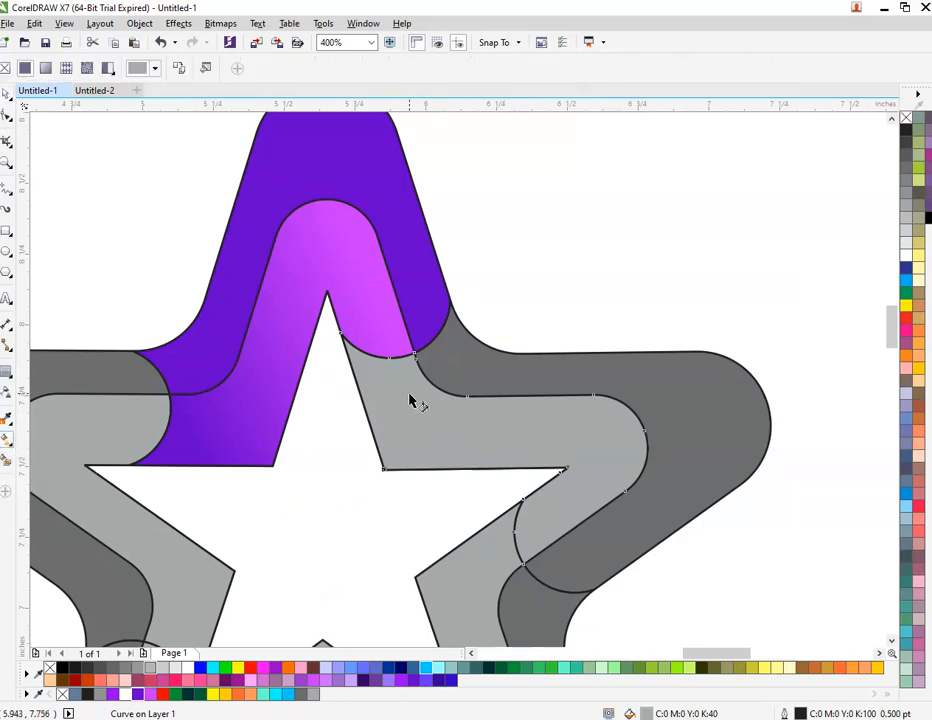
{"action": "mouse_move", "coordinate": [419, 389]}
{"action": "left_mouse_down"}
{"action": "mouse_move", "coordinate": [547, 466]}
{"action": "mouse_move", "coordinate": [562, 520]}
{"action": "mouse_move", "coordinate": [424, 386]}
{"action": "left_mouse_up"}
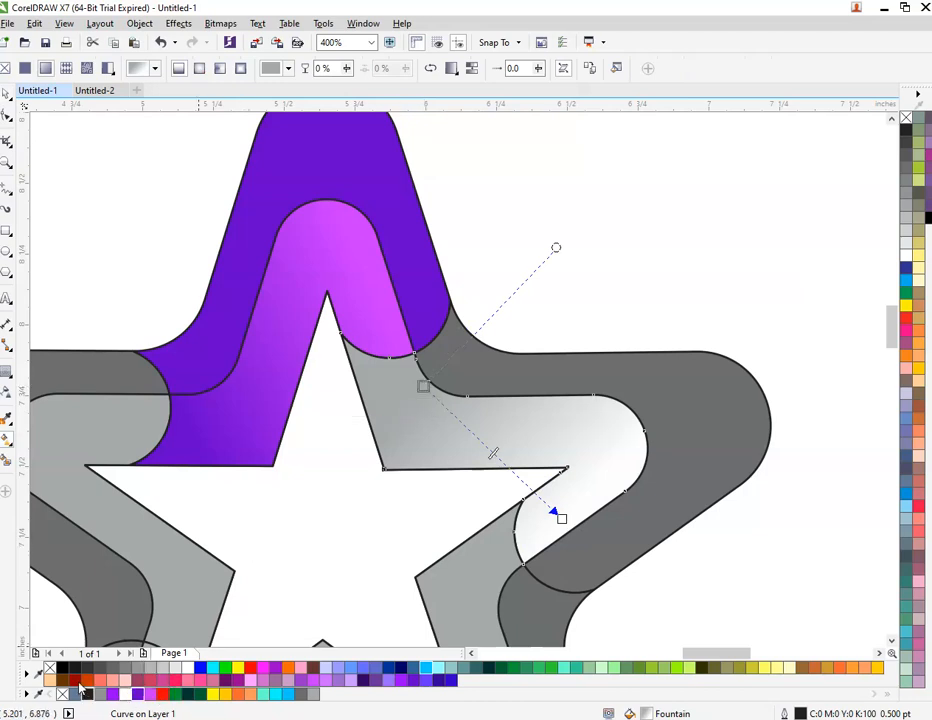
{"action": "left_click_drag", "start_coordinate": [250, 668], "coordinate": [424, 386]}
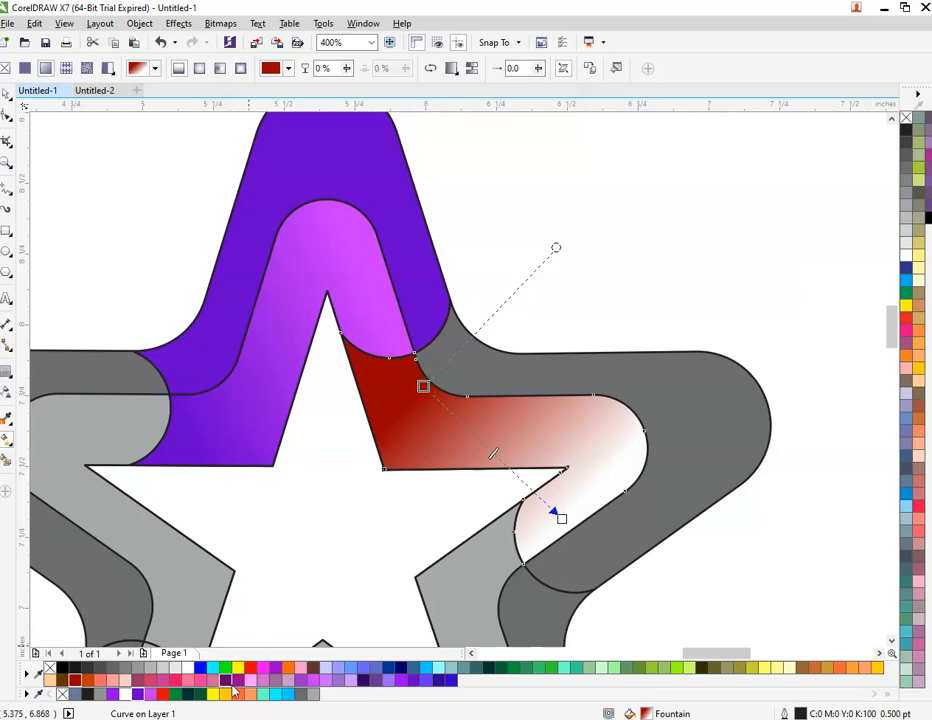
{"action": "left_click_drag", "start_coordinate": [567, 526], "coordinate": [560, 524]}
{"action": "left_click", "coordinate": [697, 453]}
{"action": "left_click", "coordinate": [254, 671]}
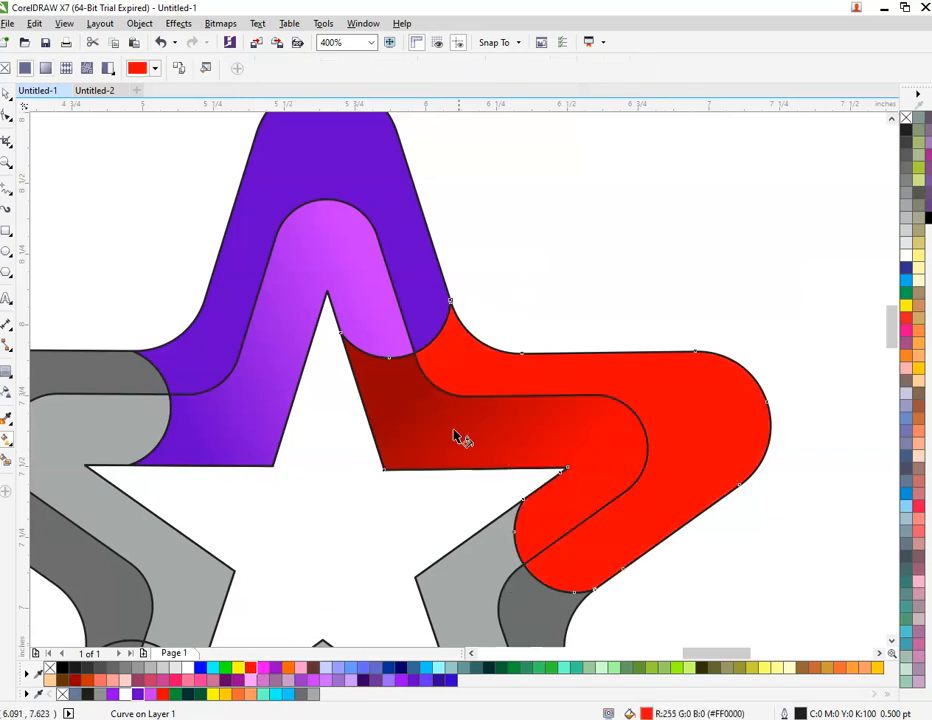
Step: Fill the lower-right arm's inner band with a linear gradient from dark green to Grass Green, and its outer piece with solid Grass Green (#009933)
{"action": "scroll", "coordinate": [489, 405], "scroll_direction": "down", "scroll_amount": 4}
{"action": "scroll", "coordinate": [489, 492], "scroll_direction": "up", "scroll_amount": 4}
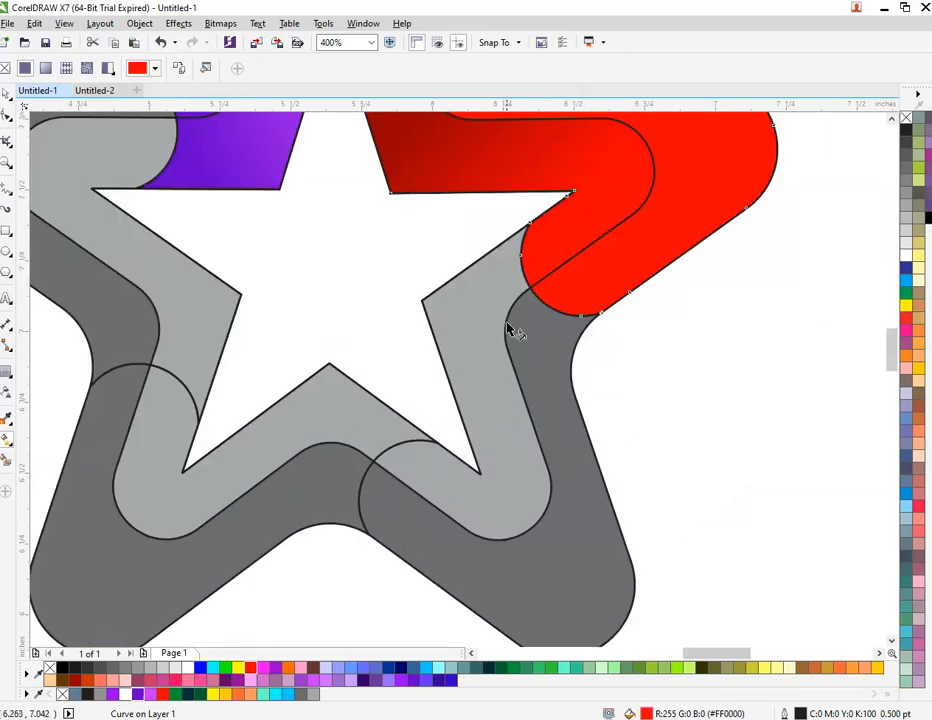
{"action": "left_click_drag", "start_coordinate": [499, 279], "coordinate": [425, 466]}
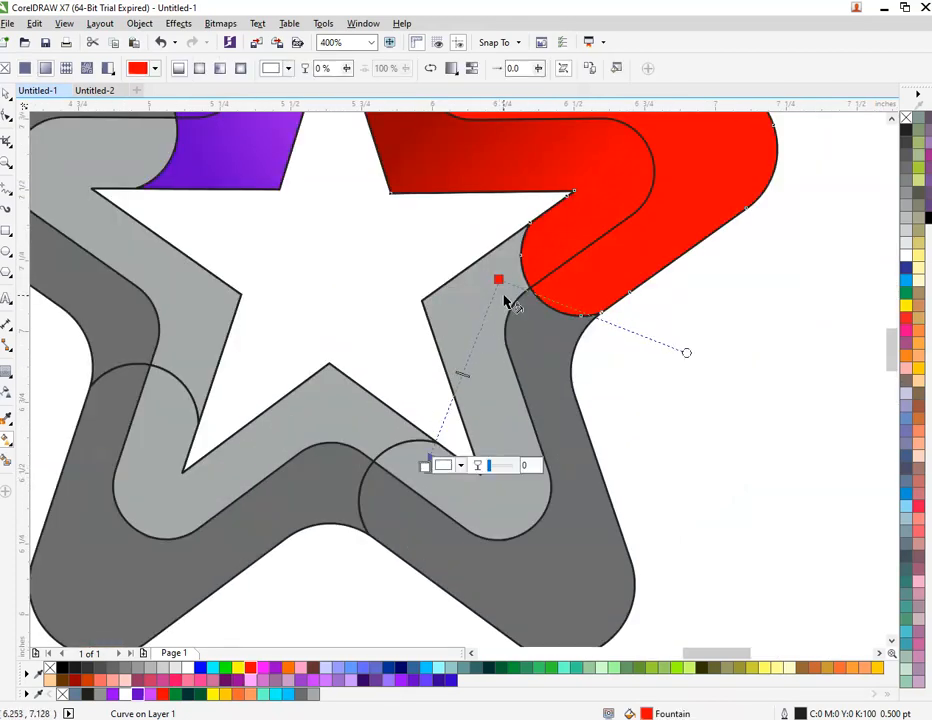
{"action": "left_click_drag", "start_coordinate": [498, 281], "coordinate": [424, 462]}
{"action": "left_click", "coordinate": [499, 443]}
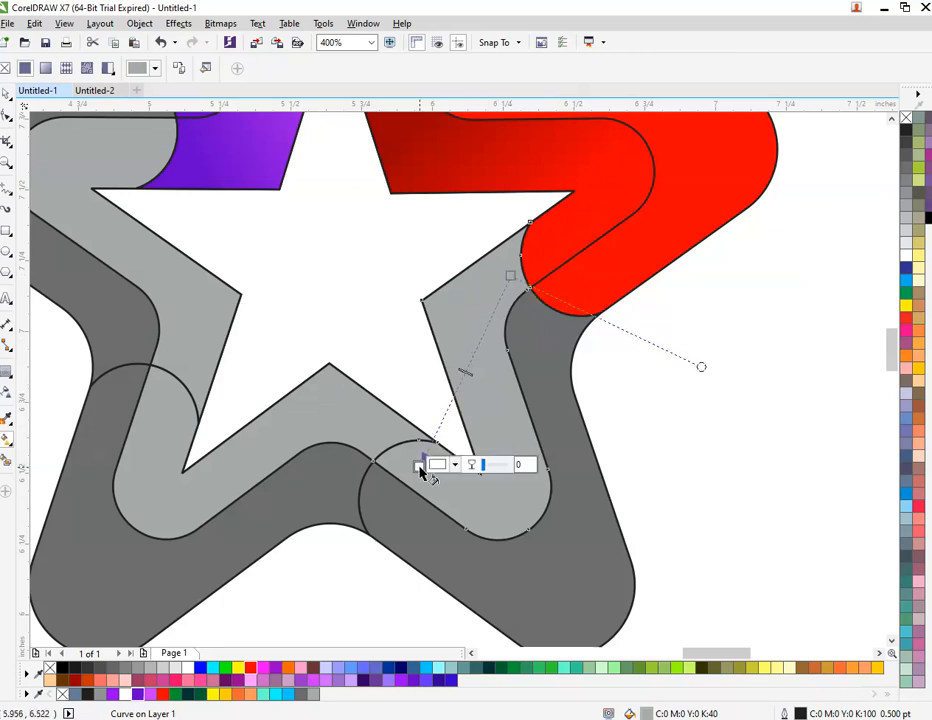
{"action": "left_click", "coordinate": [511, 276]}
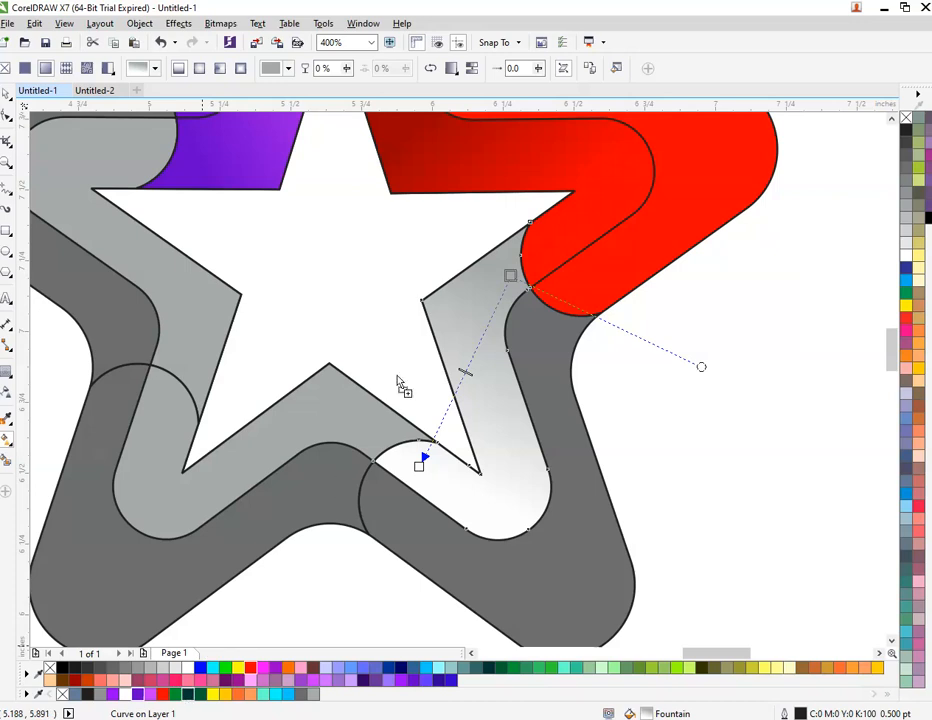
{"action": "left_click_drag", "start_coordinate": [511, 277], "coordinate": [512, 278]}
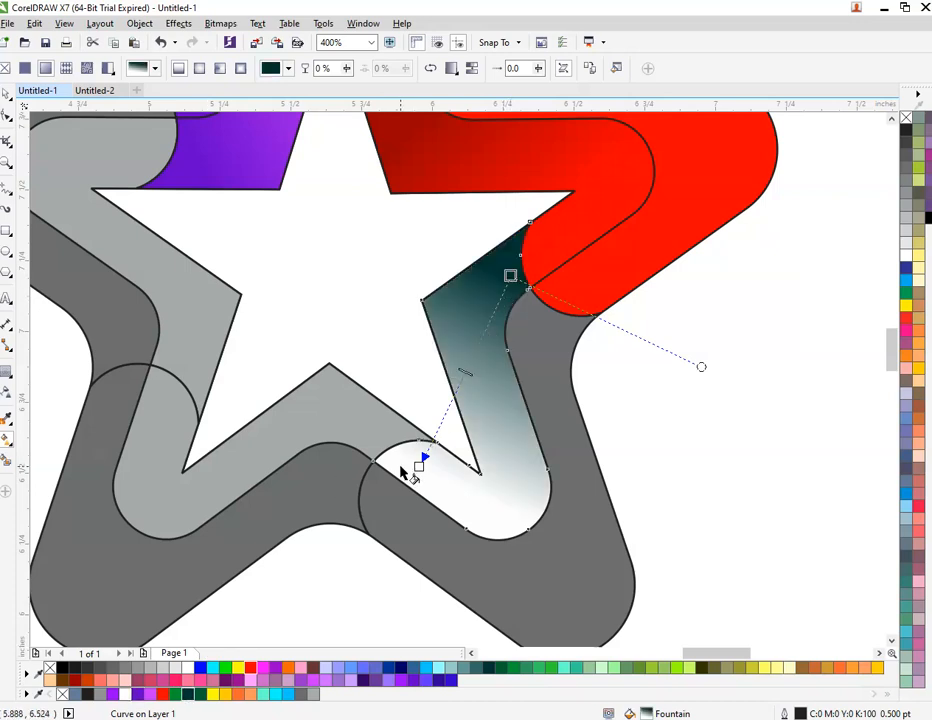
{"action": "left_click", "coordinate": [421, 461]}
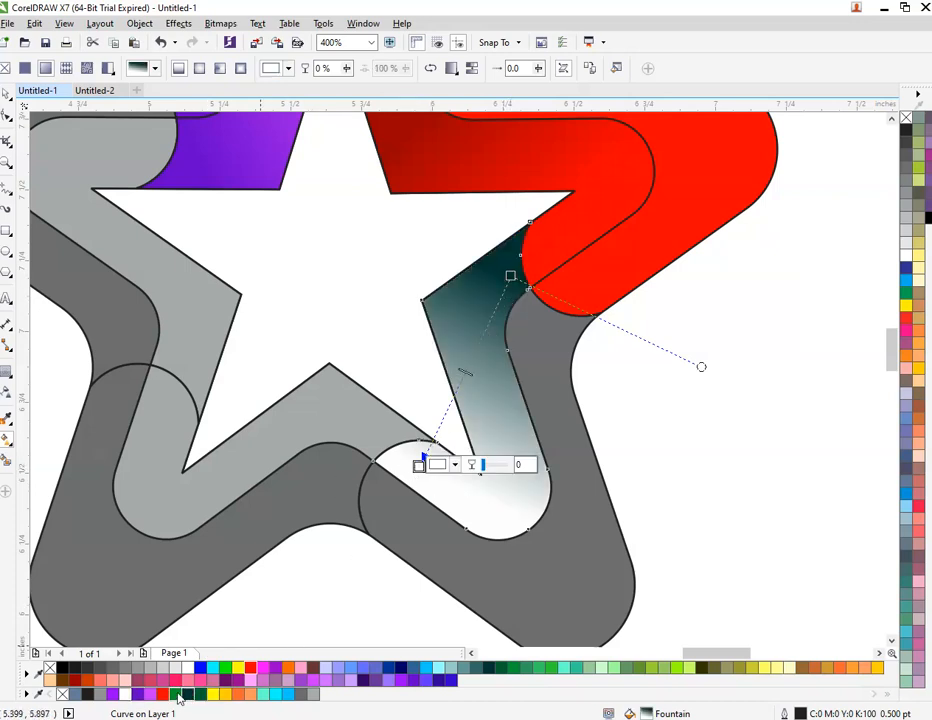
{"action": "left_click_drag", "start_coordinate": [416, 469], "coordinate": [419, 467]}
{"action": "left_click", "coordinate": [600, 592]}
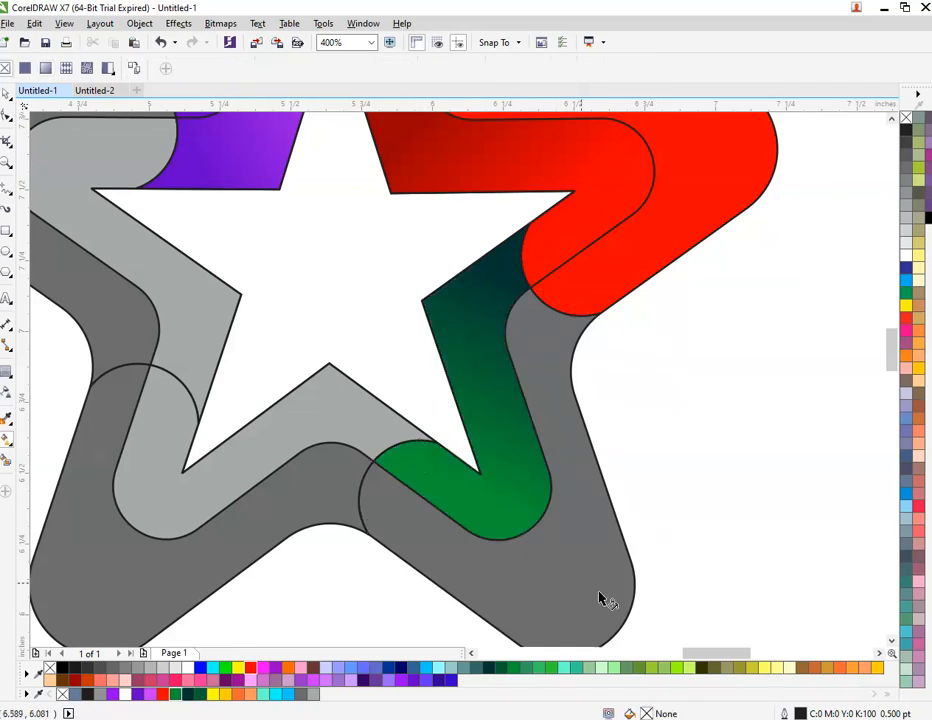
{"action": "left_click", "coordinate": [181, 697]}
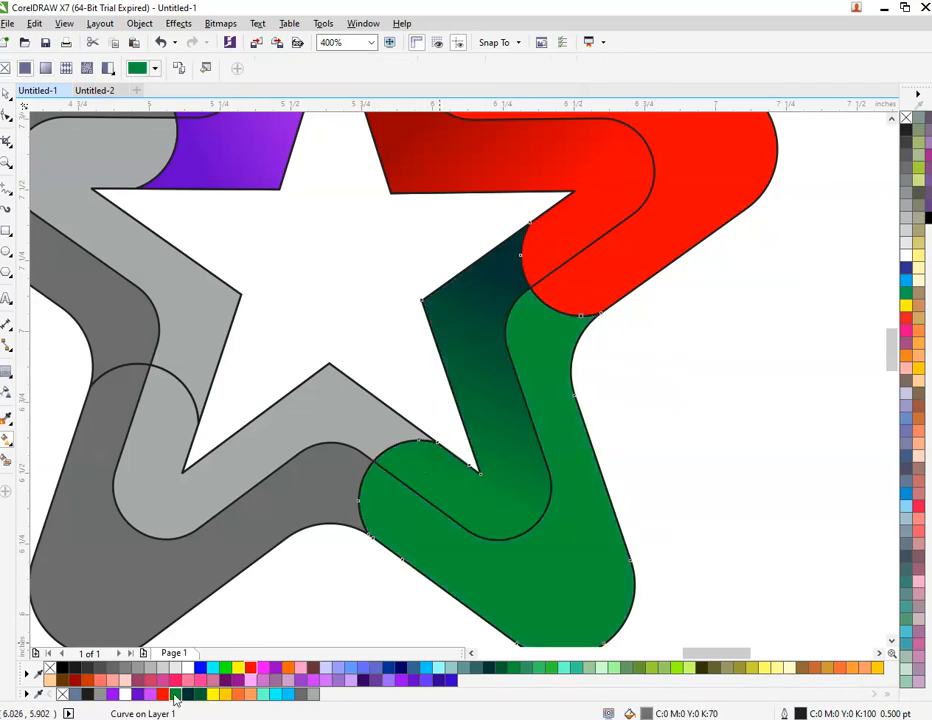
Step: Fill the lower-left arm's inner band with a linear gradient from orange (#FF6633) beside the green arm to light orange at its far end
{"action": "scroll", "coordinate": [639, 391], "scroll_direction": "down", "scroll_amount": 1}
{"action": "scroll", "coordinate": [500, 345], "scroll_direction": "up", "scroll_amount": 1}
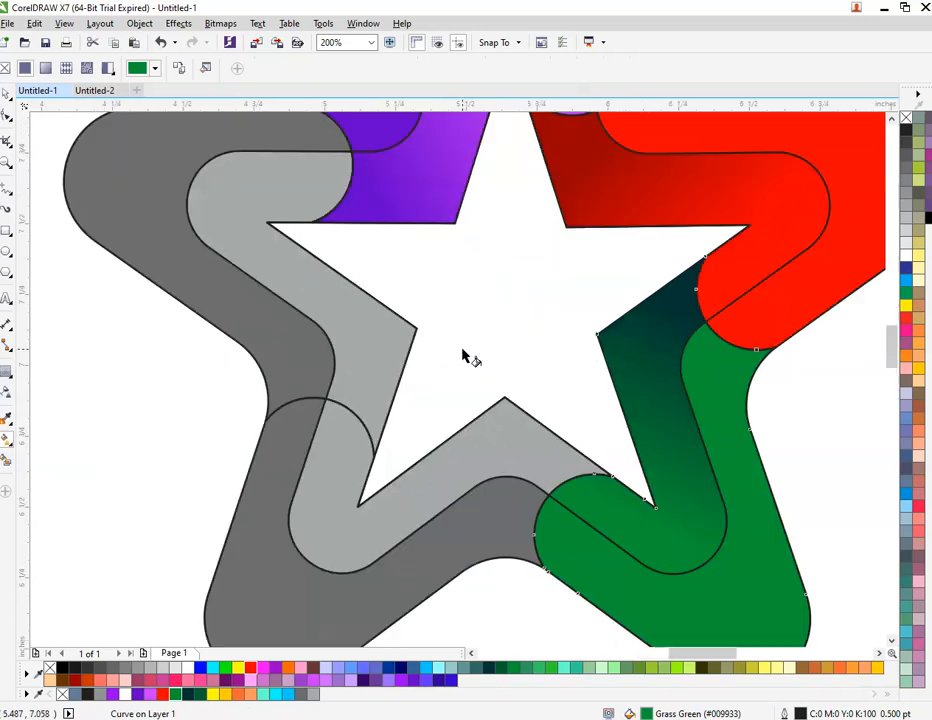
{"action": "left_click_drag", "start_coordinate": [361, 474], "coordinate": [332, 433]}
{"action": "left_click", "coordinate": [491, 472]}
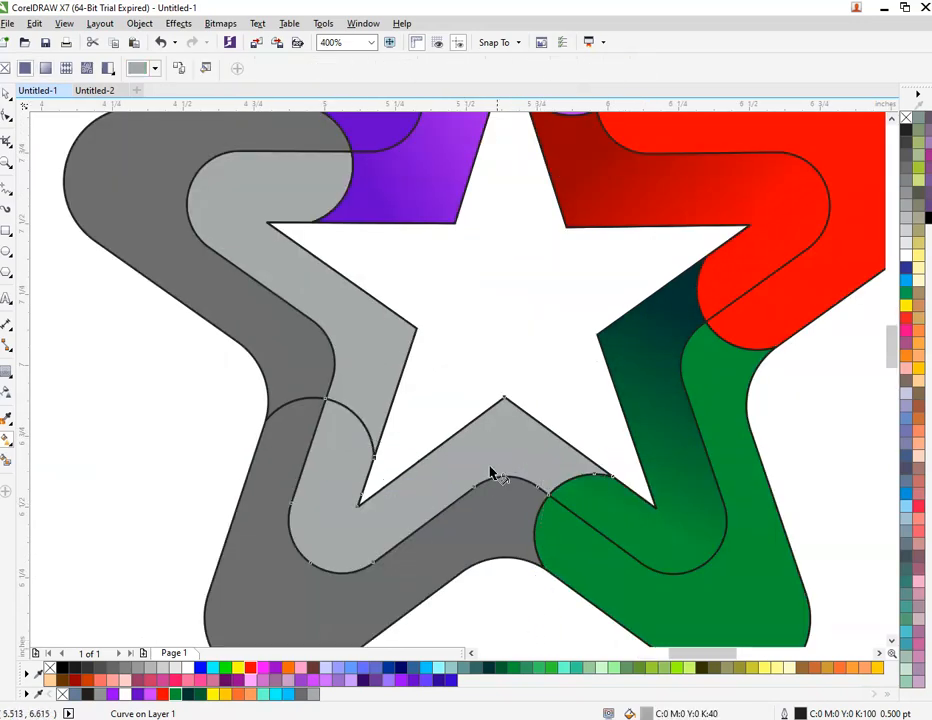
{"action": "left_click_drag", "start_coordinate": [550, 458], "coordinate": [336, 443]}
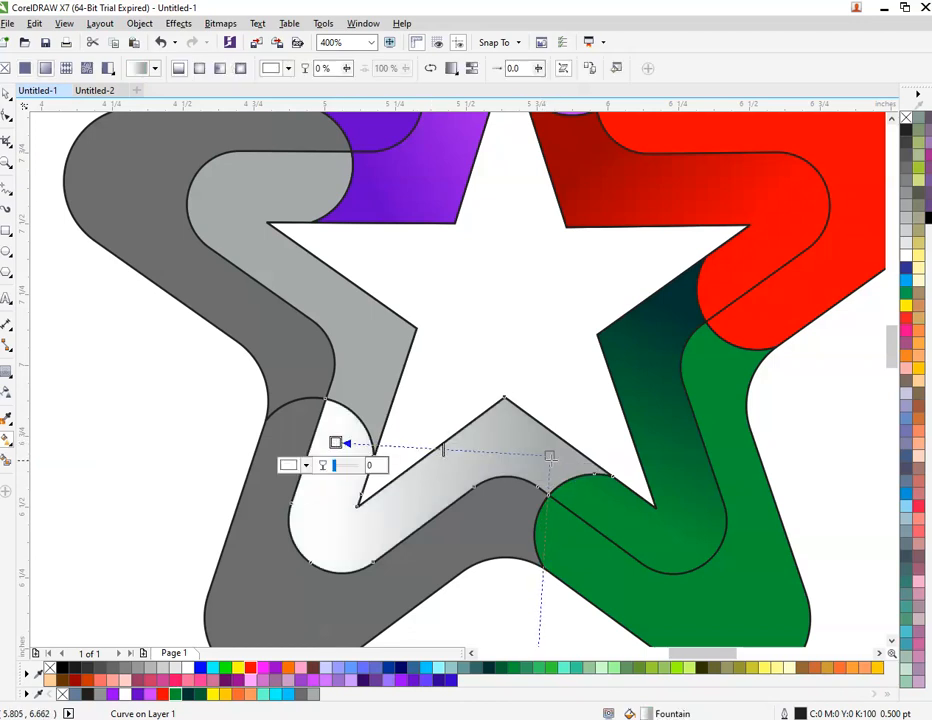
{"action": "left_click_drag", "start_coordinate": [549, 455], "coordinate": [548, 482]}
{"action": "left_click", "coordinate": [548, 482]}
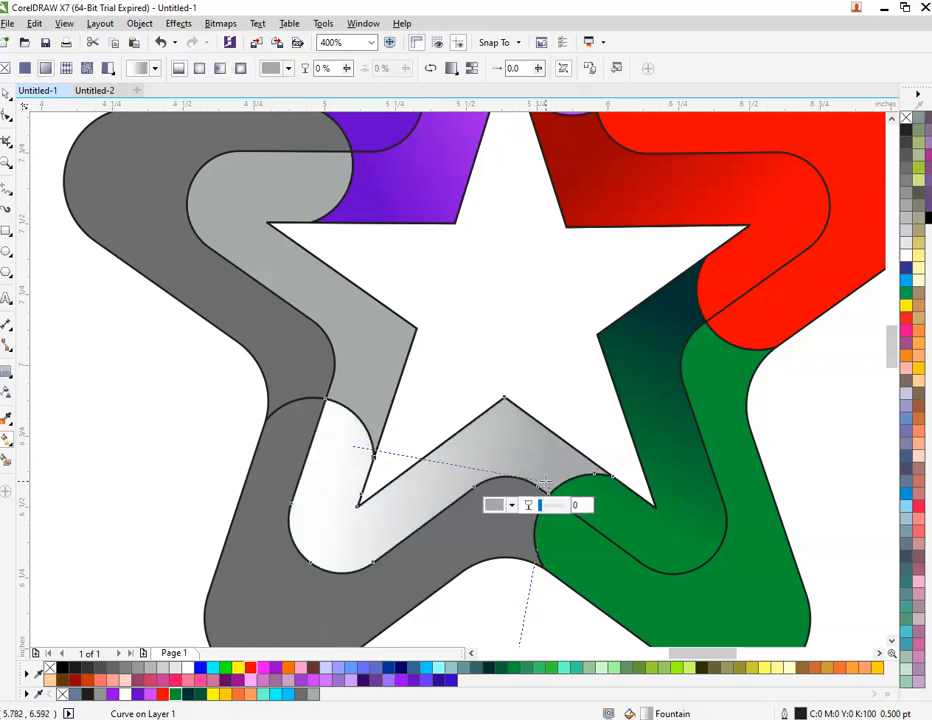
{"action": "left_click", "coordinate": [238, 695]}
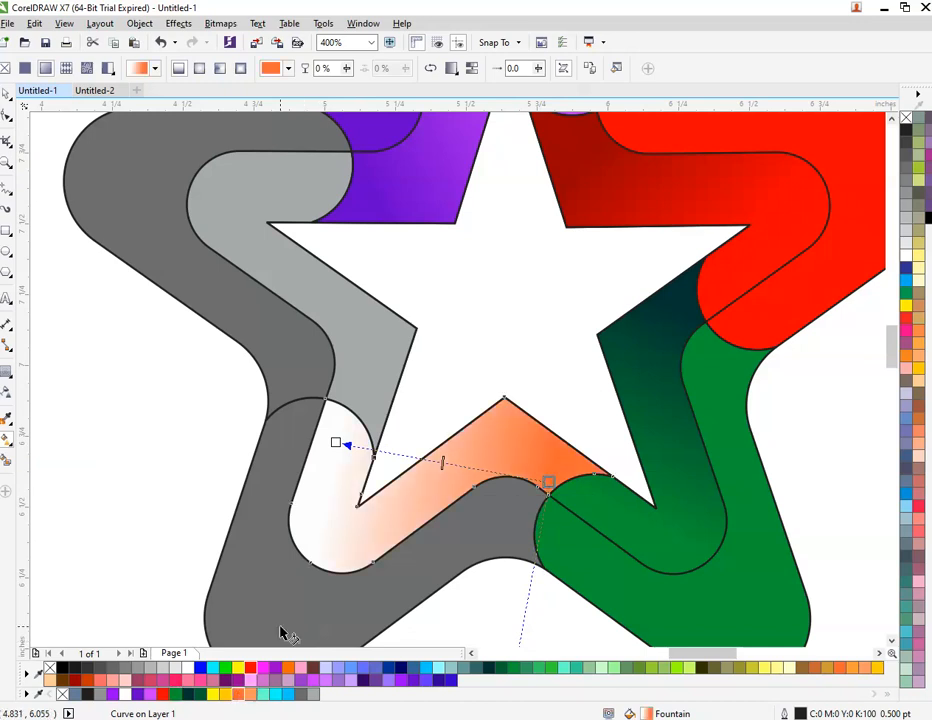
{"action": "left_click", "coordinate": [336, 442]}
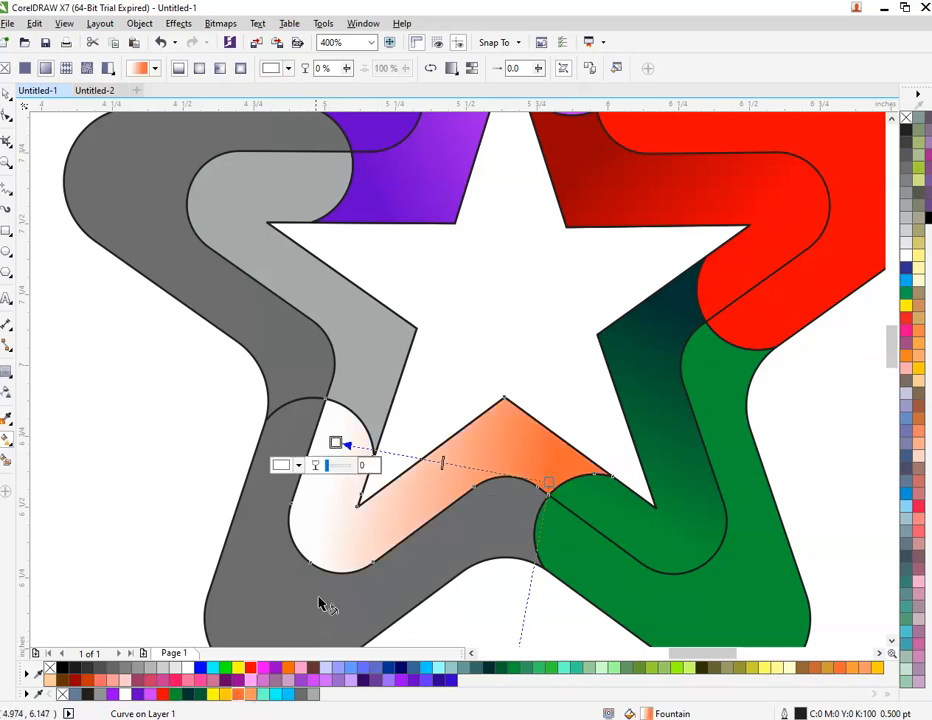
{"action": "left_click", "coordinate": [246, 695]}
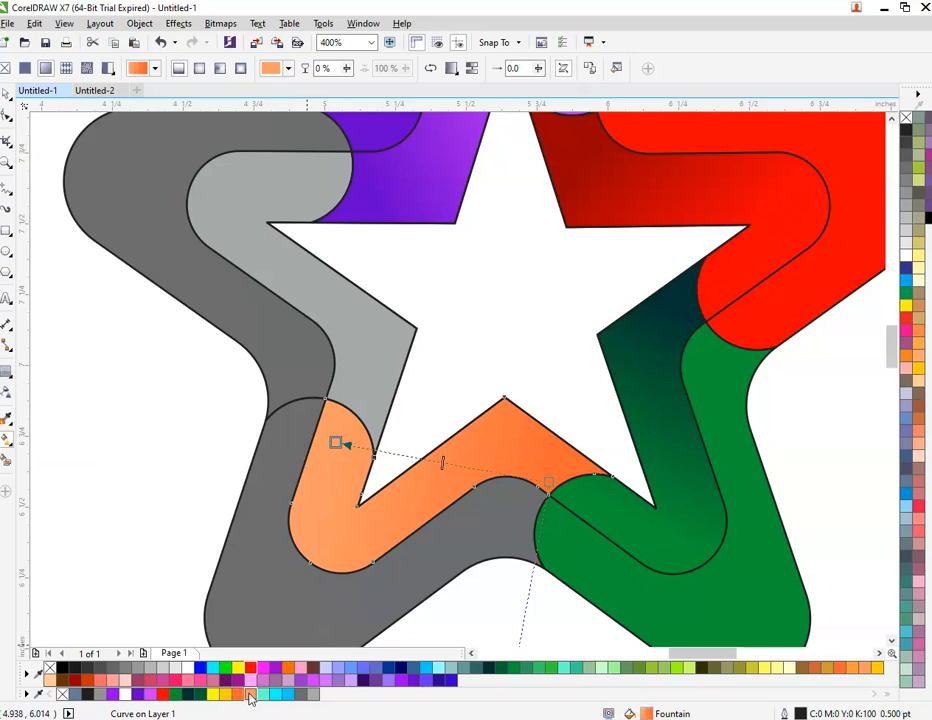
Step: Make the lower-left band's gradient start a deeper, more saturated orange and set its light end to peach (#F2A680)
{"action": "left_click", "coordinate": [545, 483]}
{"action": "left_click", "coordinate": [511, 505]}
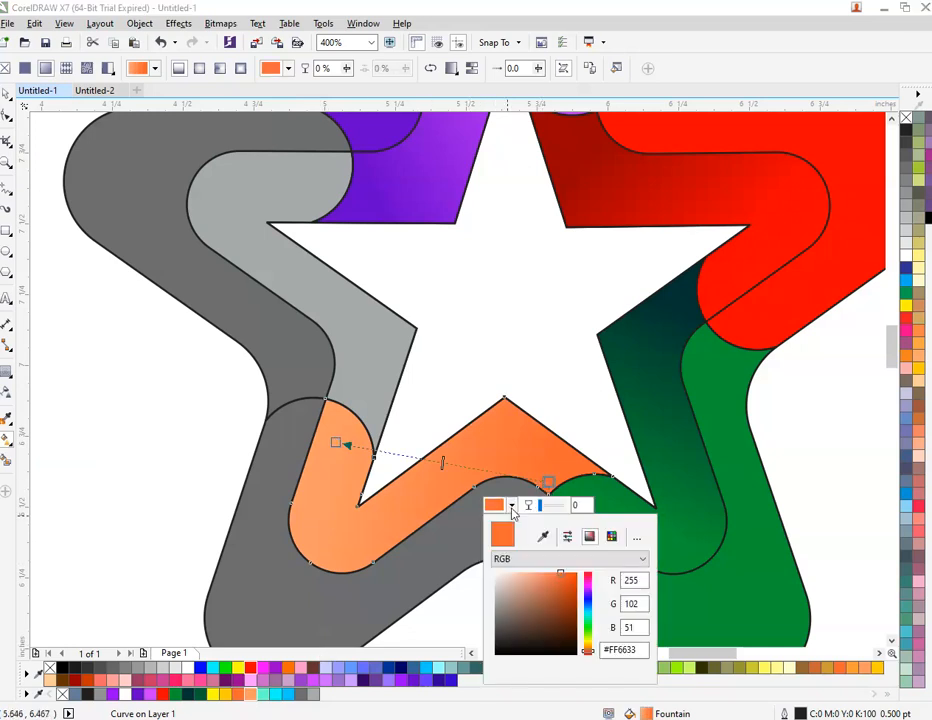
{"action": "left_click_drag", "start_coordinate": [560, 574], "coordinate": [579, 585]}
{"action": "left_click", "coordinate": [339, 443]}
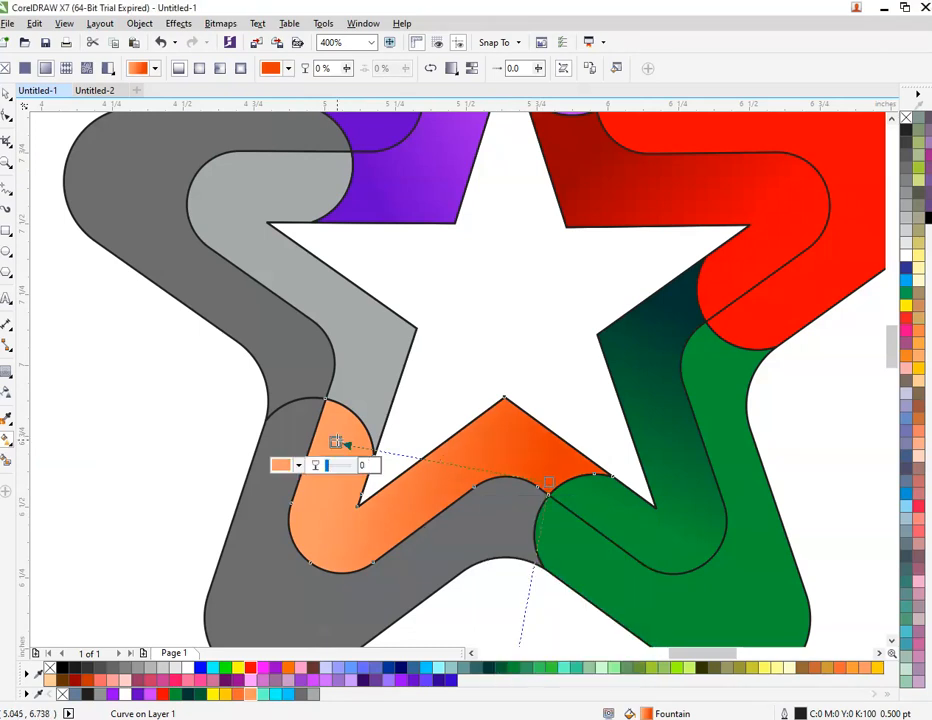
{"action": "left_click", "coordinate": [298, 465]}
{"action": "left_click", "coordinate": [320, 538]}
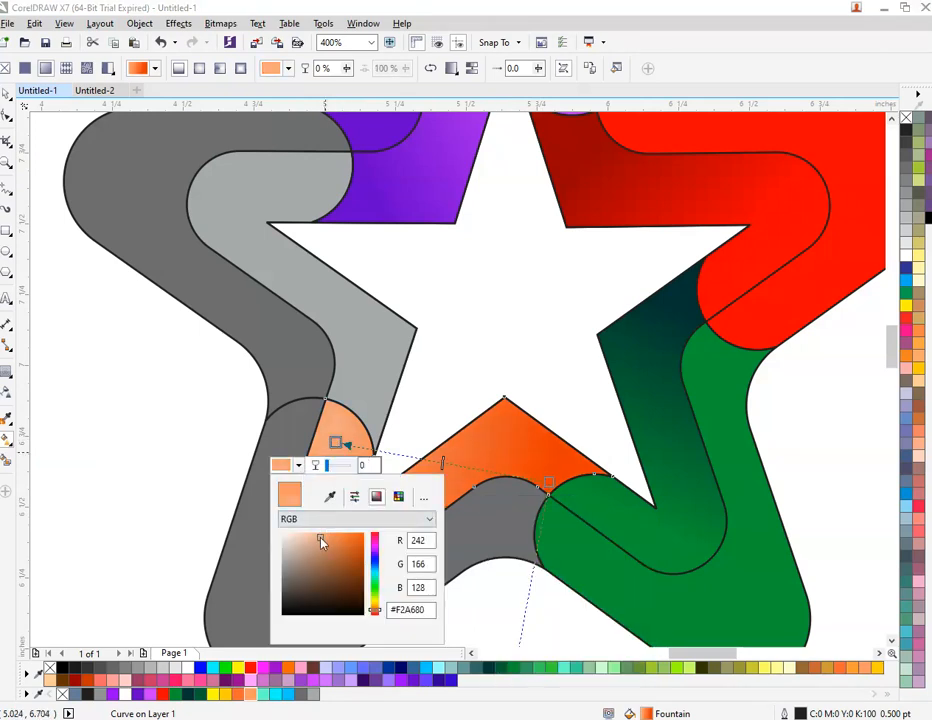
Step: Fill the lower-left arm's dark grey outer piece with solid yellow and clear the selection
{"action": "left_click", "coordinate": [267, 402]}
{"action": "left_click", "coordinate": [289, 438]}
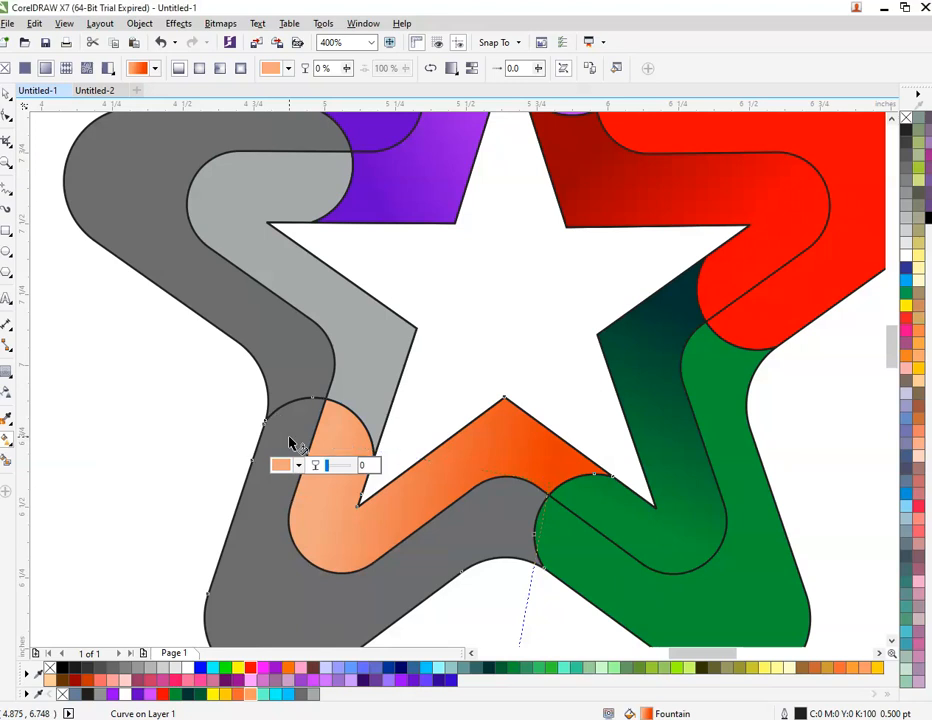
{"action": "left_click", "coordinate": [238, 667]}
{"action": "key", "text": "Escape"}
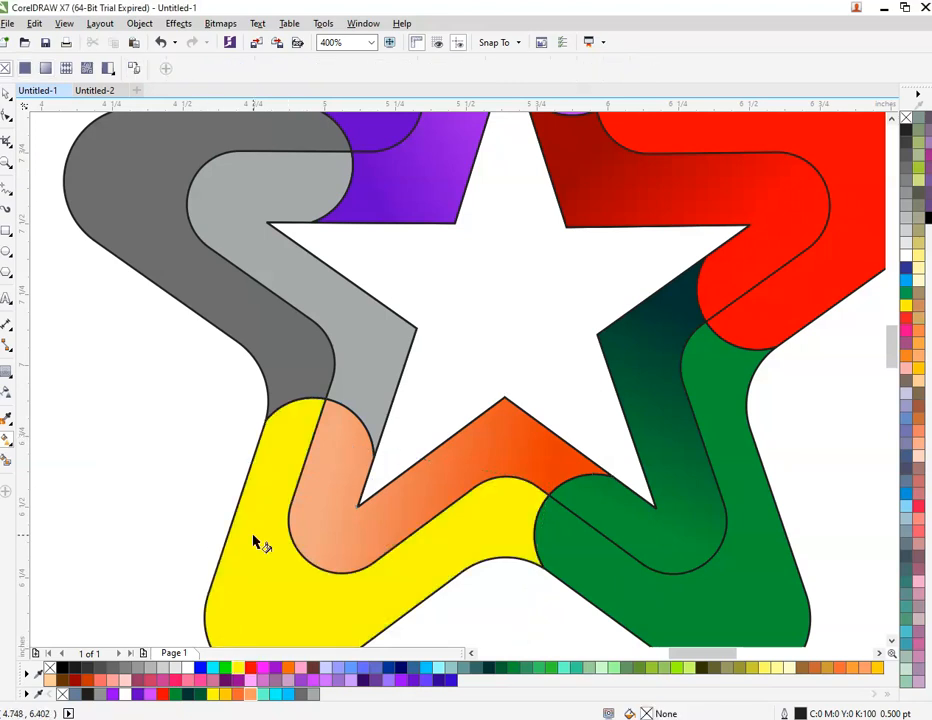
Step: Fill the upper-left arm's inner band with a linear gradient from sky blue at its lower end to Cyan (#00FFFF) beside the purple arm
{"action": "scroll", "coordinate": [254, 543], "scroll_direction": "down", "scroll_amount": 3}
{"action": "scroll", "coordinate": [256, 541], "scroll_direction": "up", "scroll_amount": 2}
{"action": "left_click", "coordinate": [348, 383]}
{"action": "scroll", "coordinate": [348, 383], "scroll_direction": "down", "scroll_amount": 1}
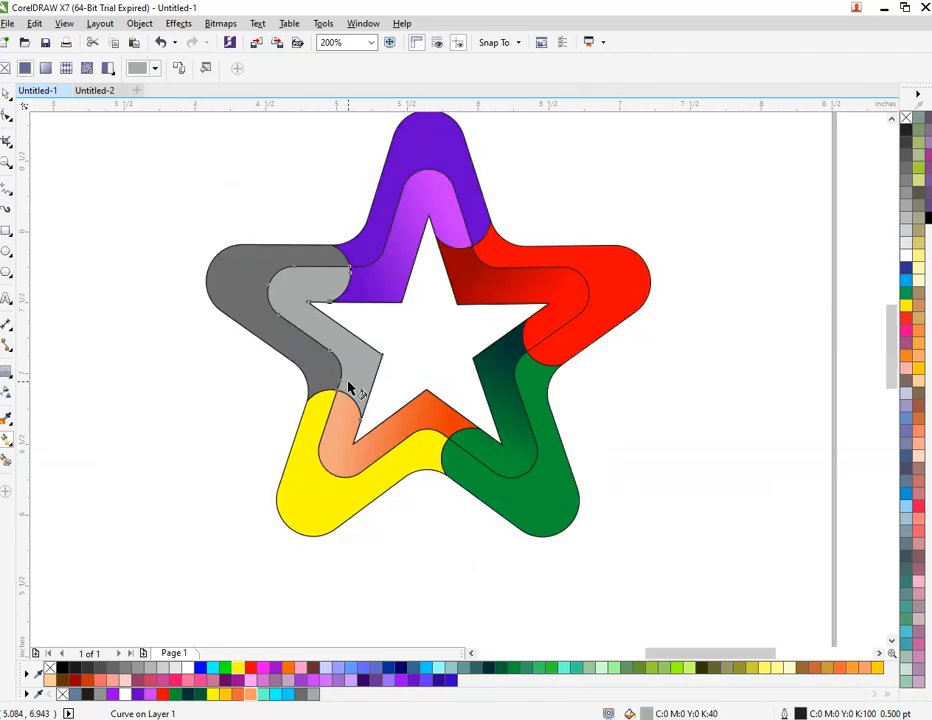
{"action": "scroll", "coordinate": [348, 383], "scroll_direction": "up", "scroll_amount": 1}
{"action": "left_click_drag", "start_coordinate": [363, 400], "coordinate": [308, 173]}
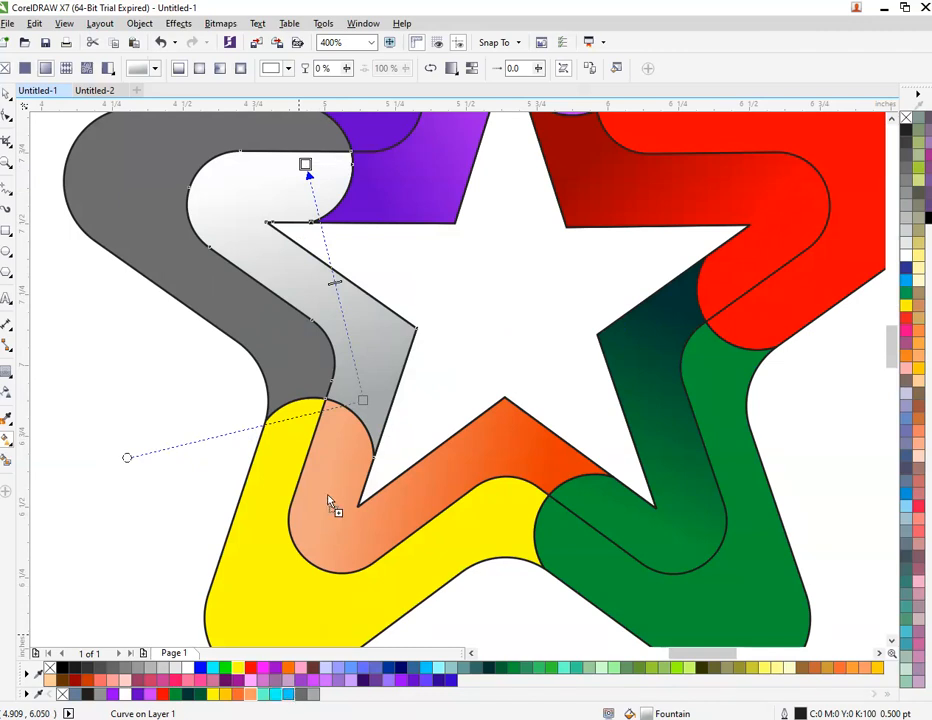
{"action": "left_click_drag", "start_coordinate": [365, 403], "coordinate": [363, 400]}
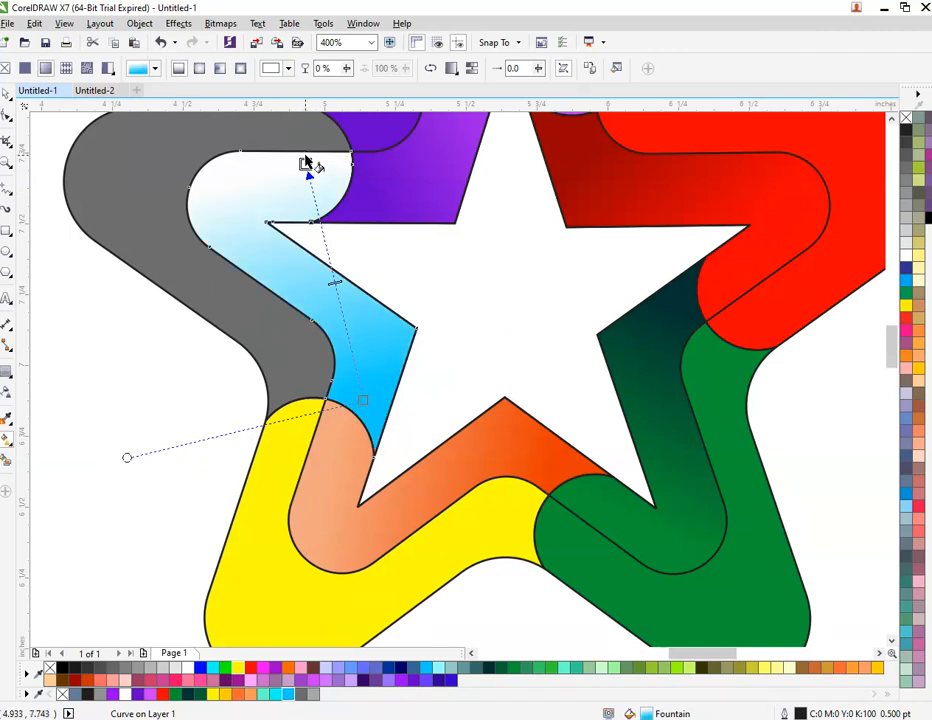
{"action": "left_click", "coordinate": [305, 163]}
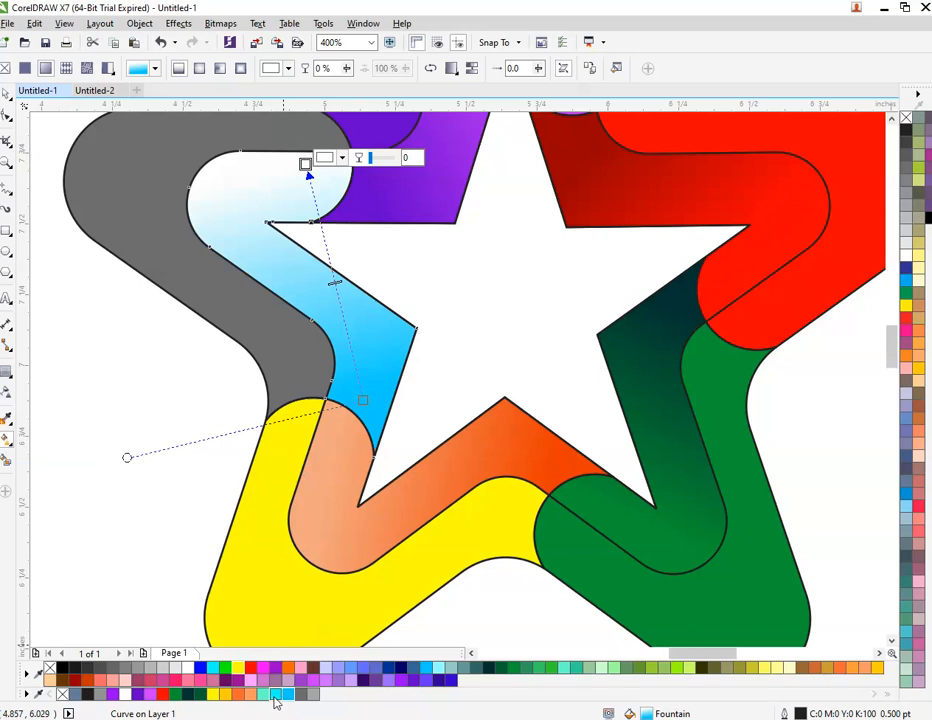
{"action": "left_click_drag", "start_coordinate": [271, 694], "coordinate": [305, 163]}
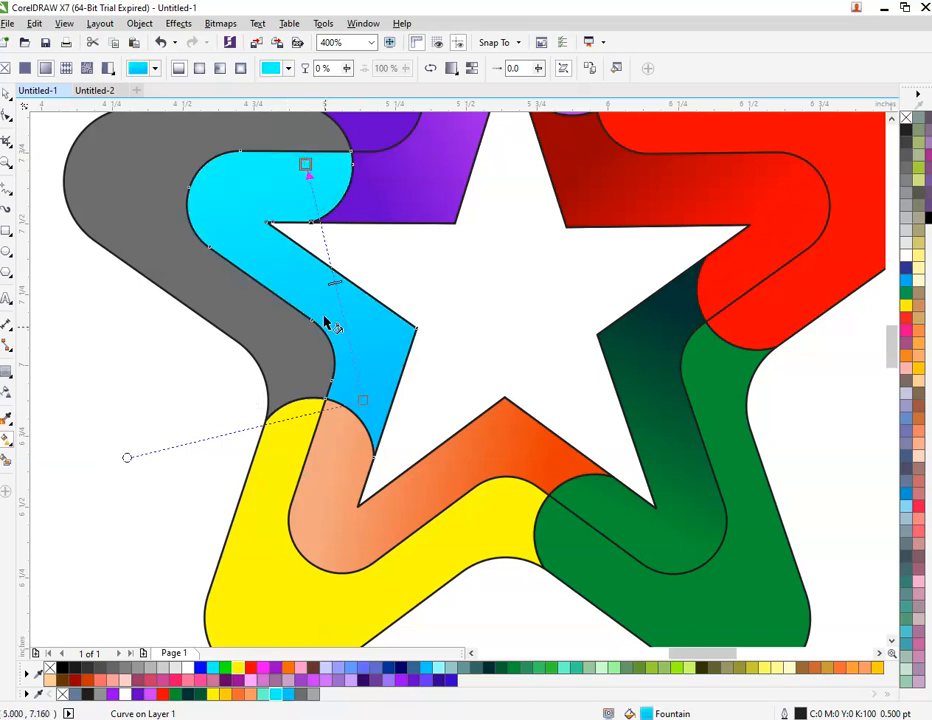
Step: Darken the blue at the lower end of the upper-left inner band's gradient
{"action": "left_click", "coordinate": [362, 400]}
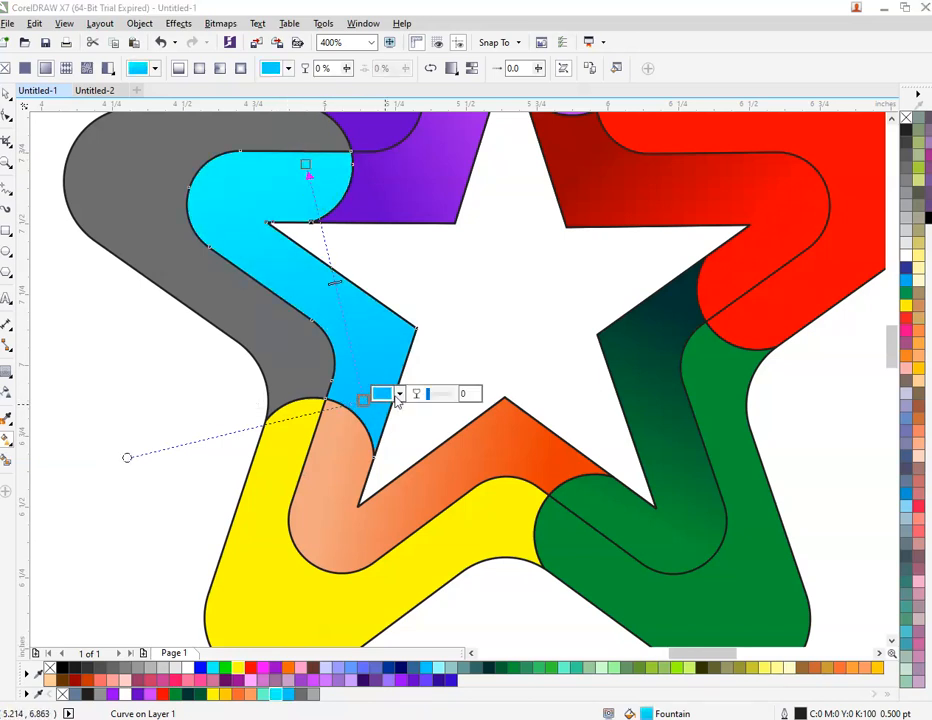
{"action": "left_click", "coordinate": [399, 393]}
{"action": "left_click_drag", "start_coordinate": [461, 464], "coordinate": [464, 487]}
{"action": "left_click", "coordinate": [306, 354]}
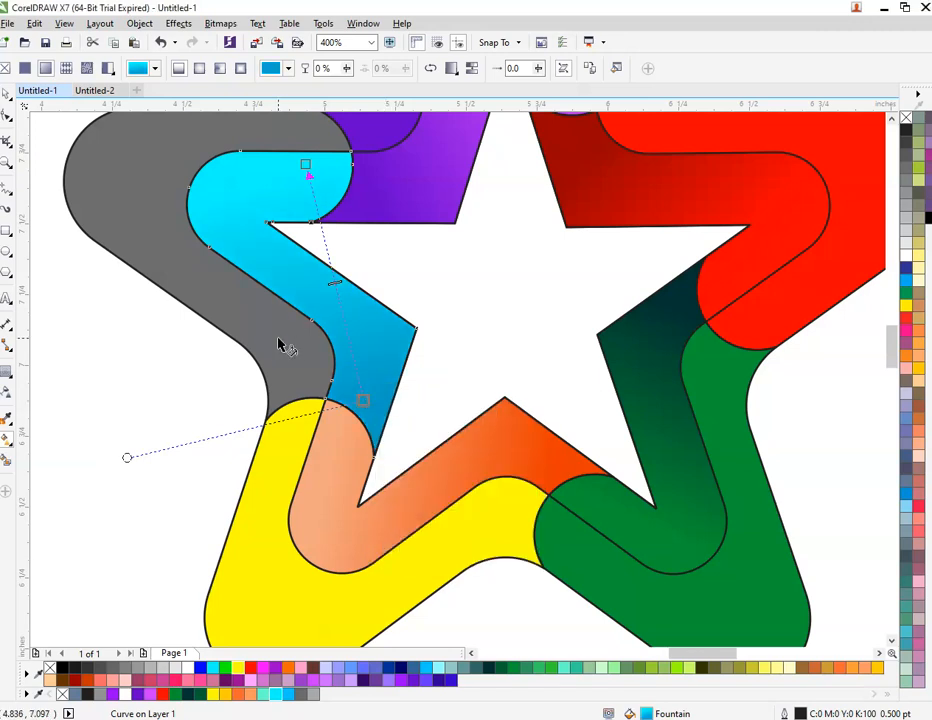
Step: Fill the upper-left arm's outer piece with solid Turquoise (#66FFCC), trying Cyan (#00FFFF) for comparison
{"action": "left_click", "coordinate": [264, 387]}
{"action": "left_click", "coordinate": [264, 694]}
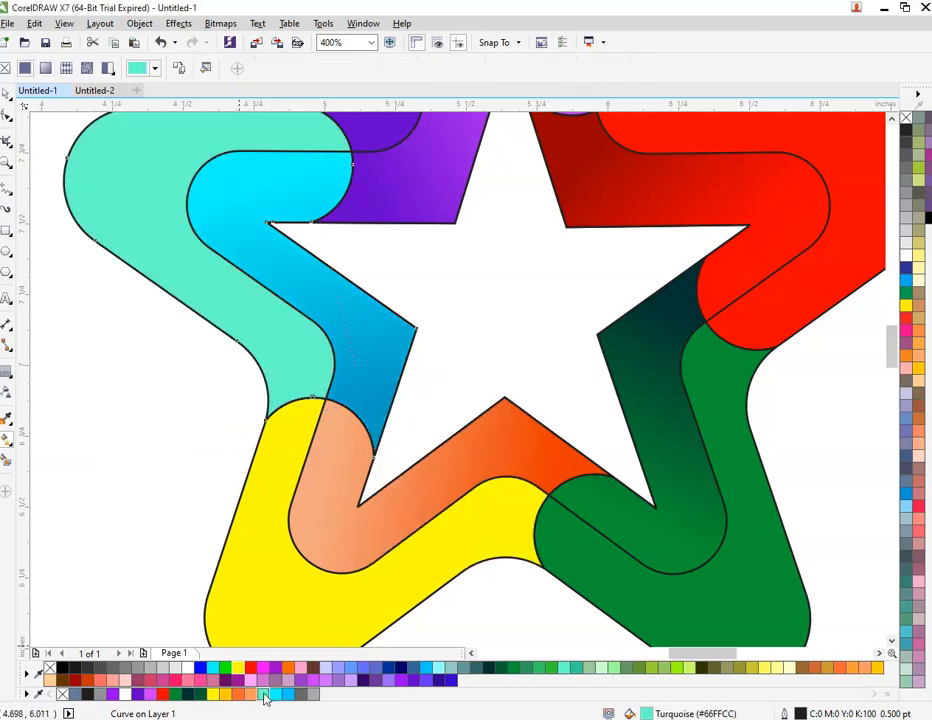
{"action": "left_click", "coordinate": [279, 695]}
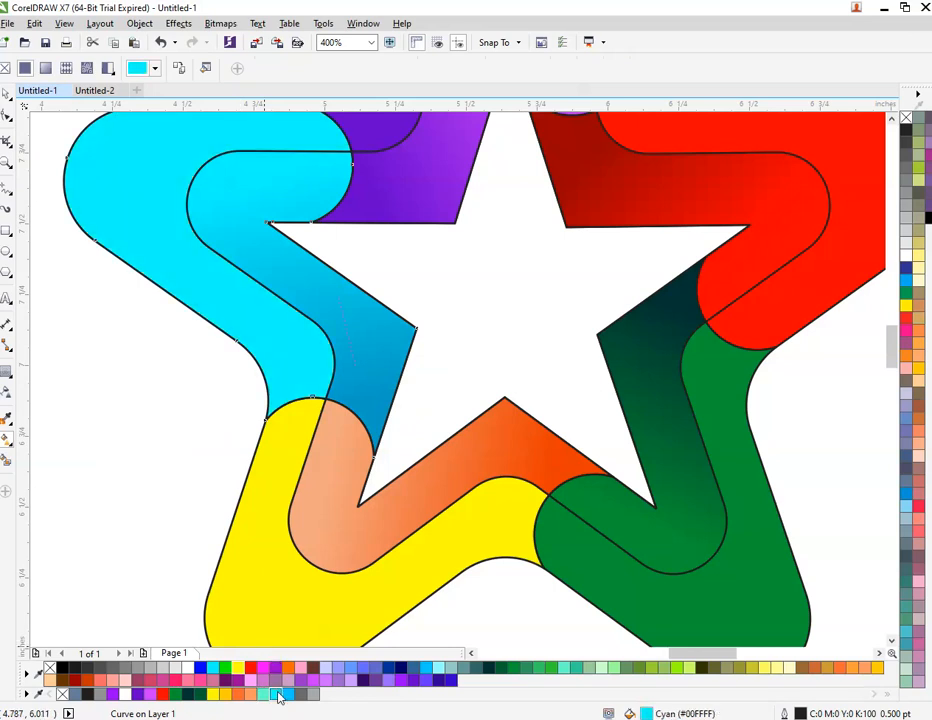
{"action": "left_click", "coordinate": [264, 694]}
{"action": "left_click", "coordinate": [208, 455]}
Step: Remove the outlines from all ten star pieces, group them, and clear the selection
{"action": "scroll", "coordinate": [208, 432], "scroll_direction": "down", "scroll_amount": 2}
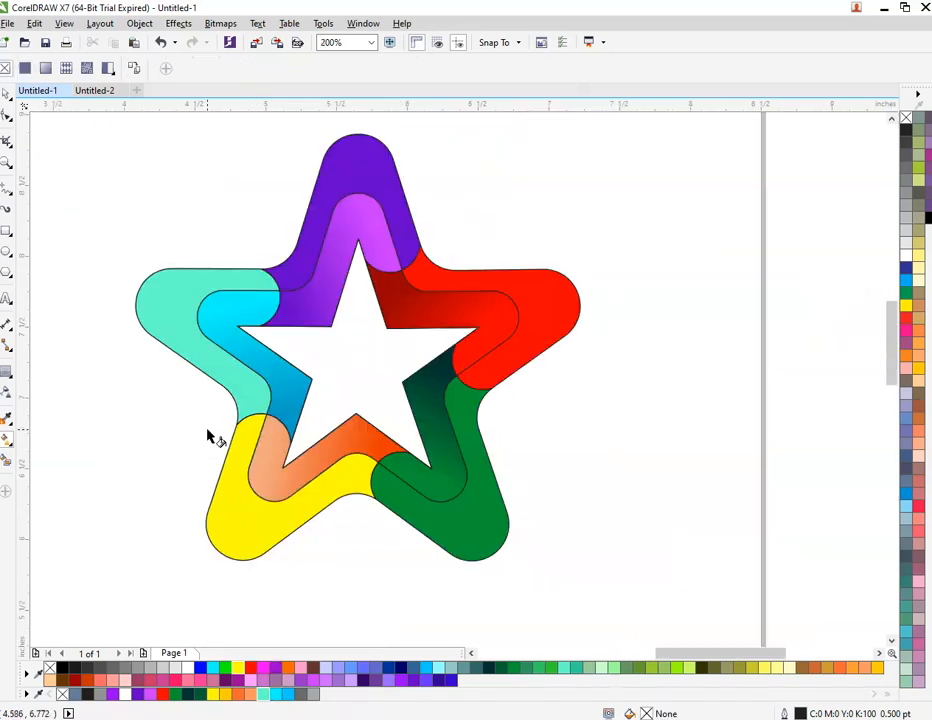
{"action": "left_click_drag", "start_coordinate": [156, 252], "coordinate": [505, 595]}
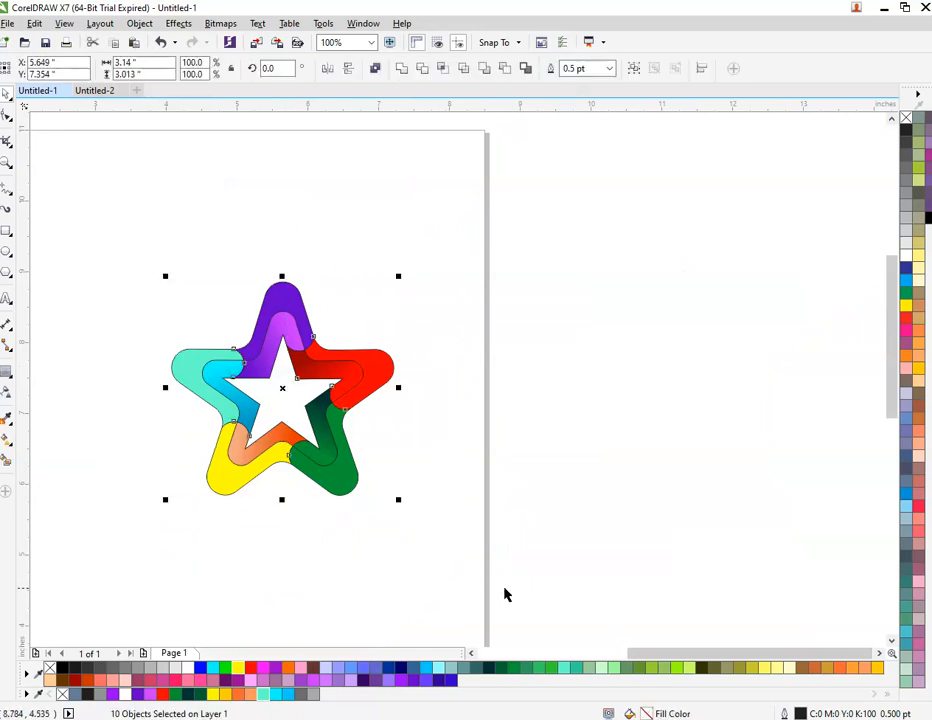
{"action": "right_click", "coordinate": [906, 119]}
{"action": "key", "text": "ctrl+g"}
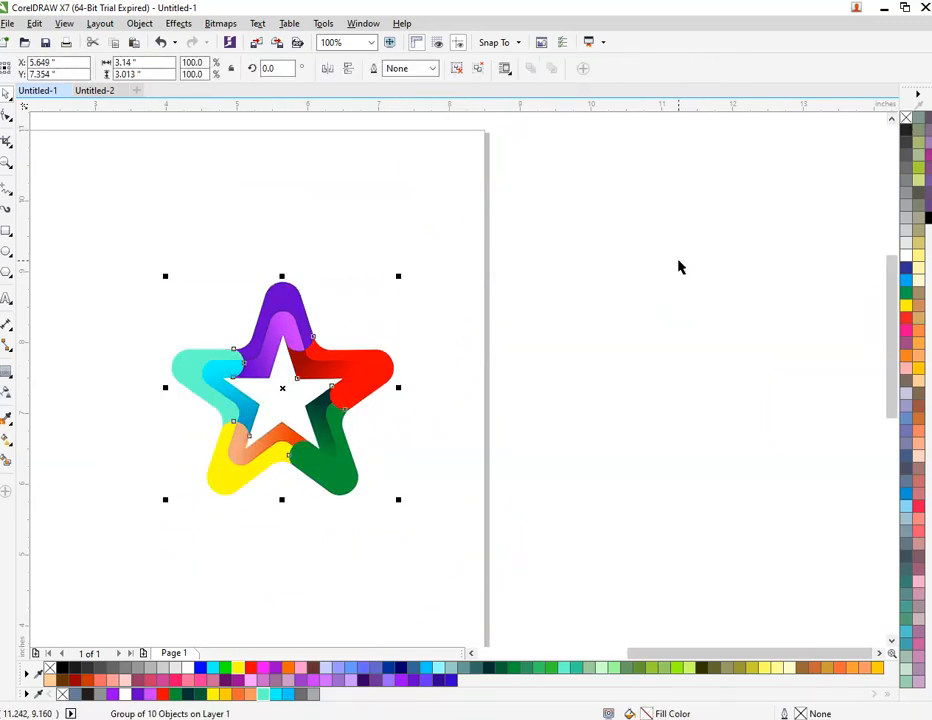
{"action": "key", "text": "shift+F2"}
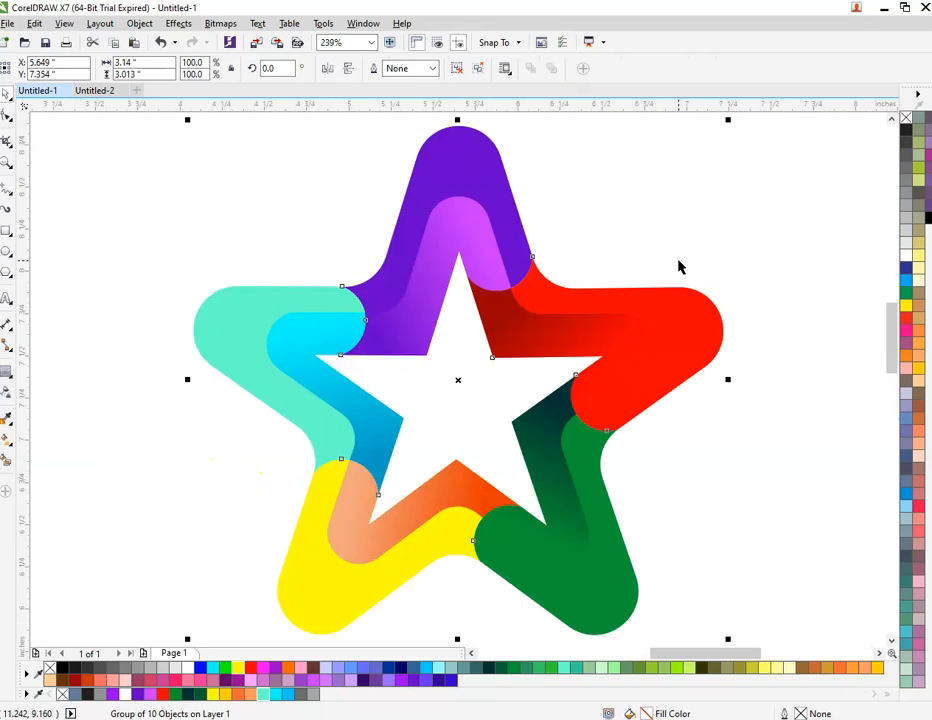
{"action": "left_click", "coordinate": [793, 238]}
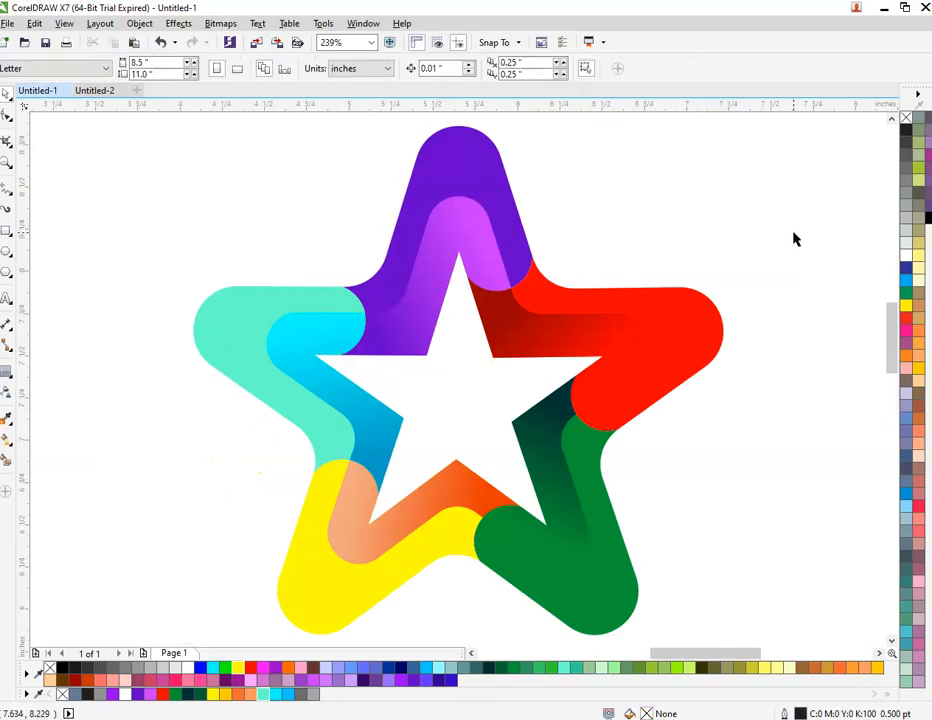